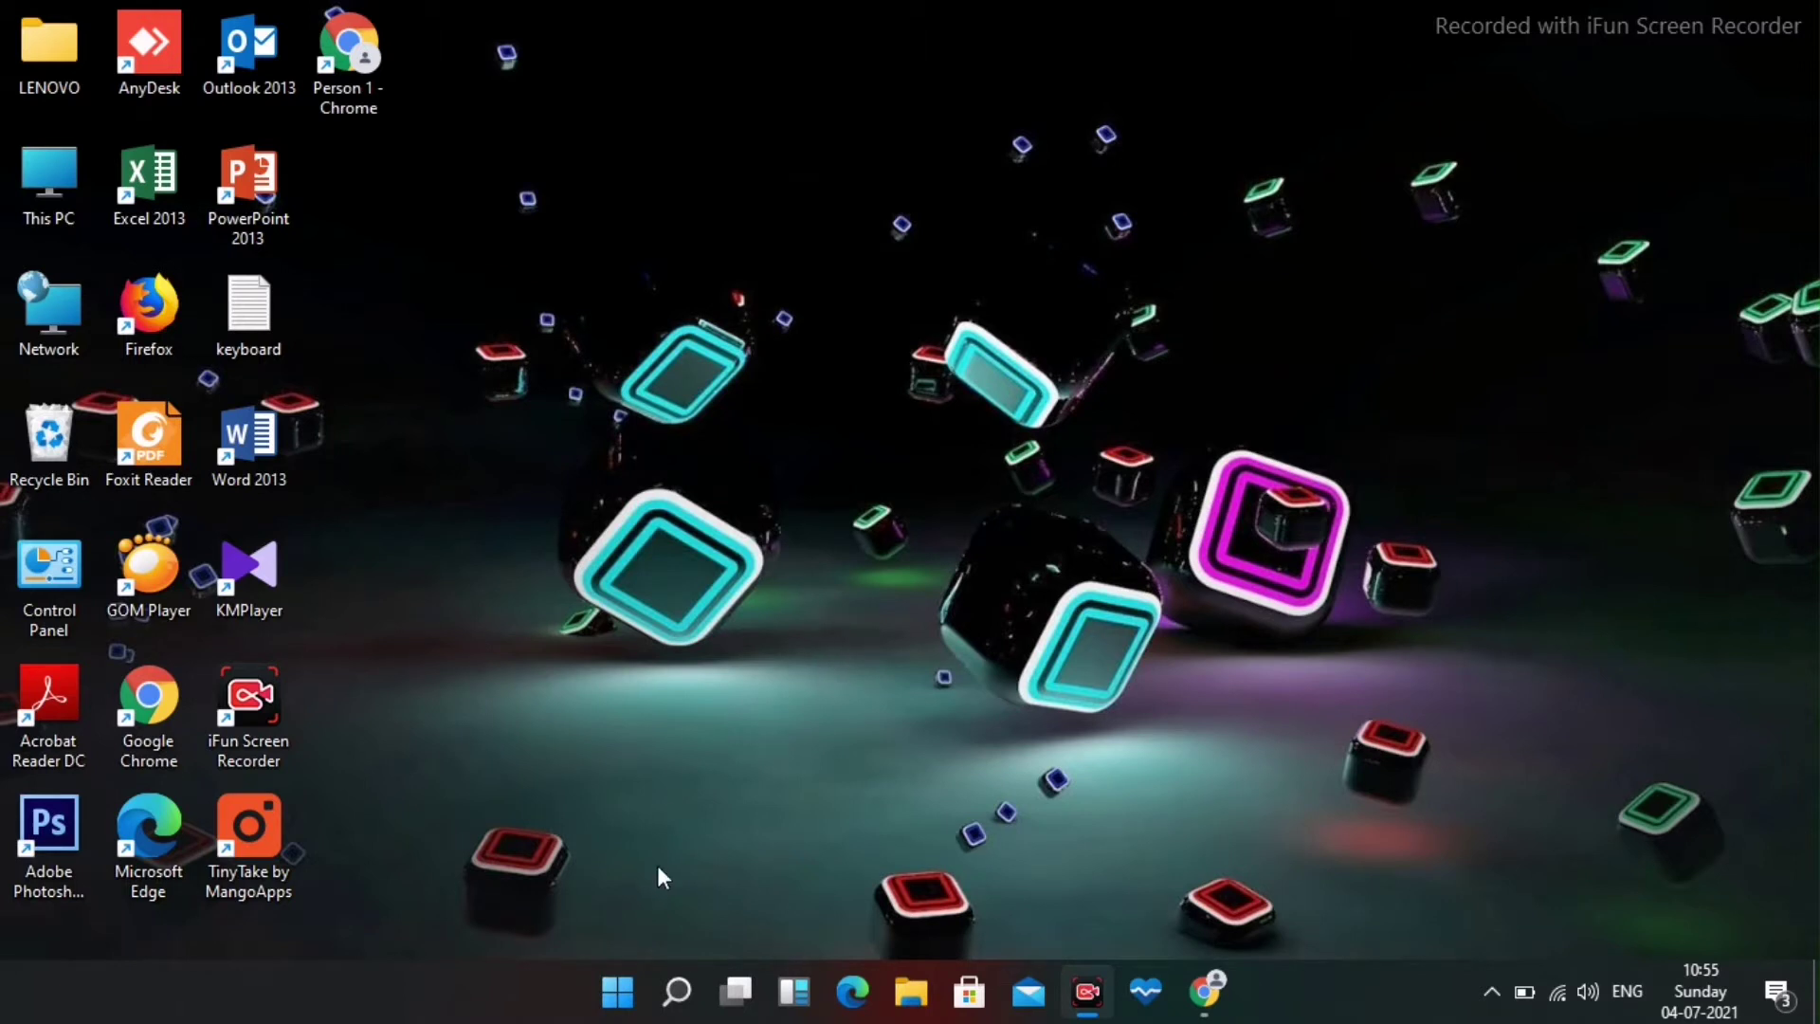
# Search Windows for settings, open the Settings app and go to the Keyboard page under Accessibility.
pyautogui.click(677, 995)
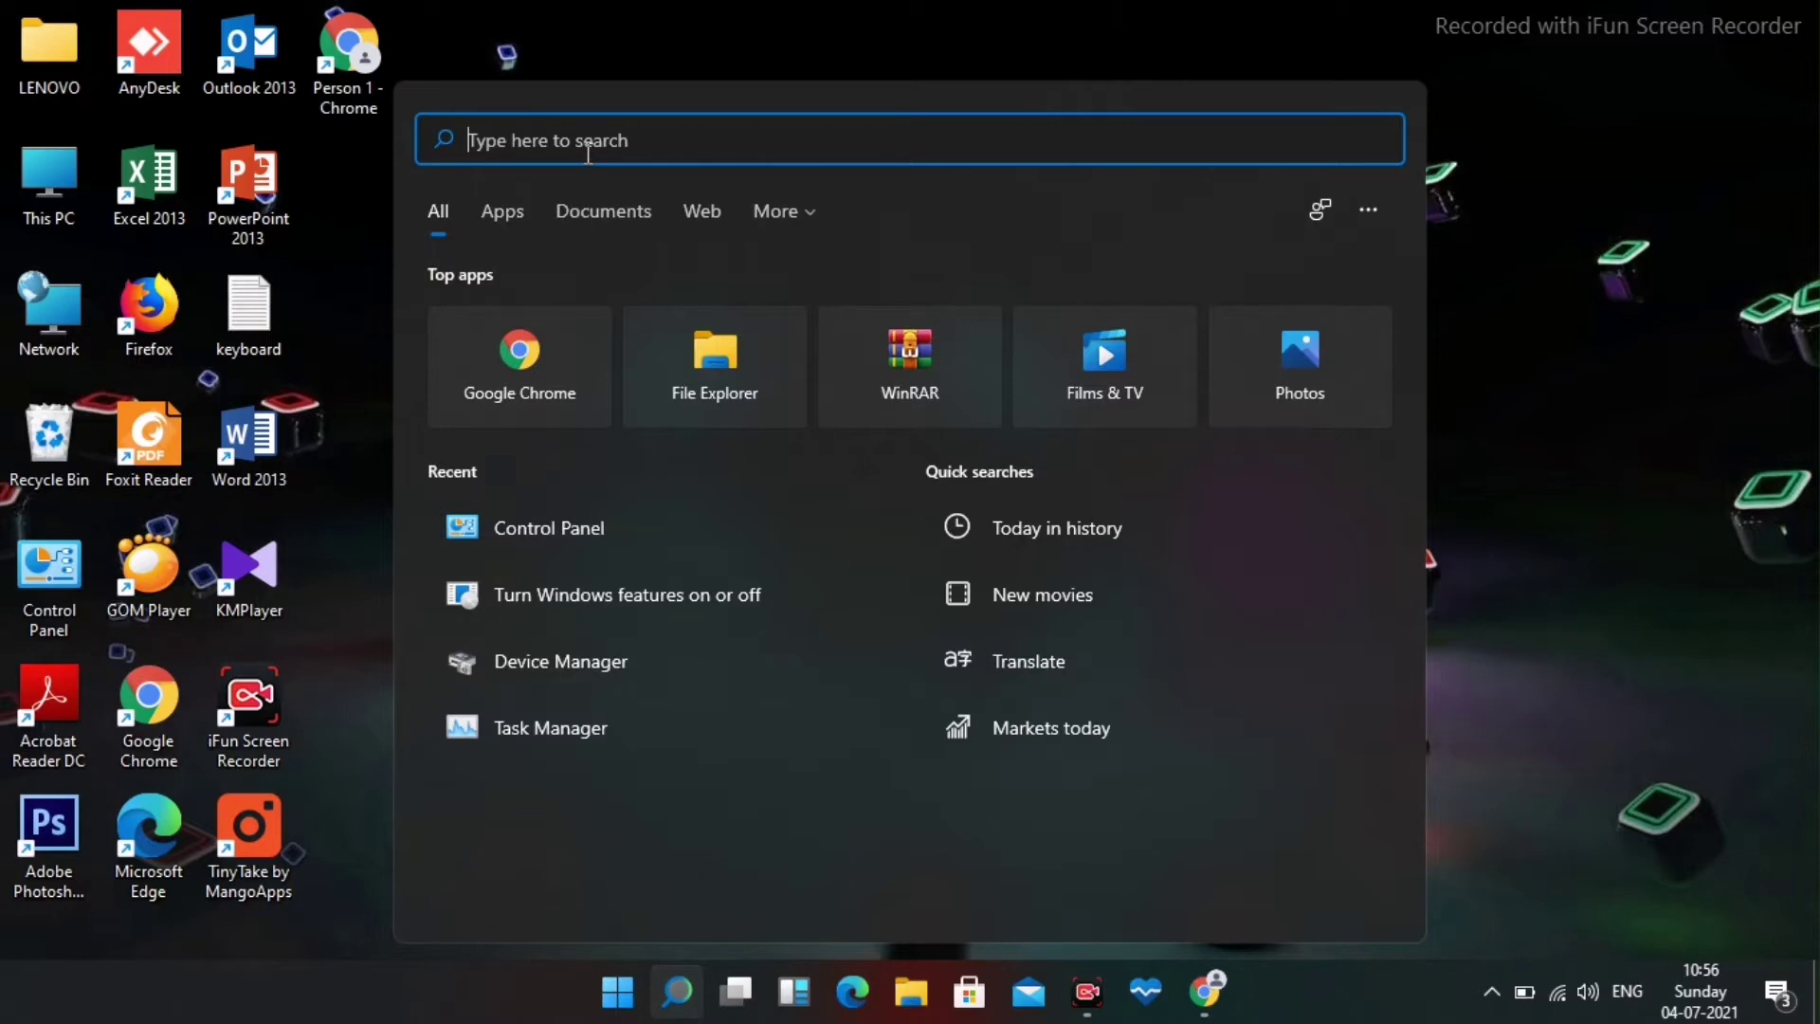
pyautogui.write('settings')
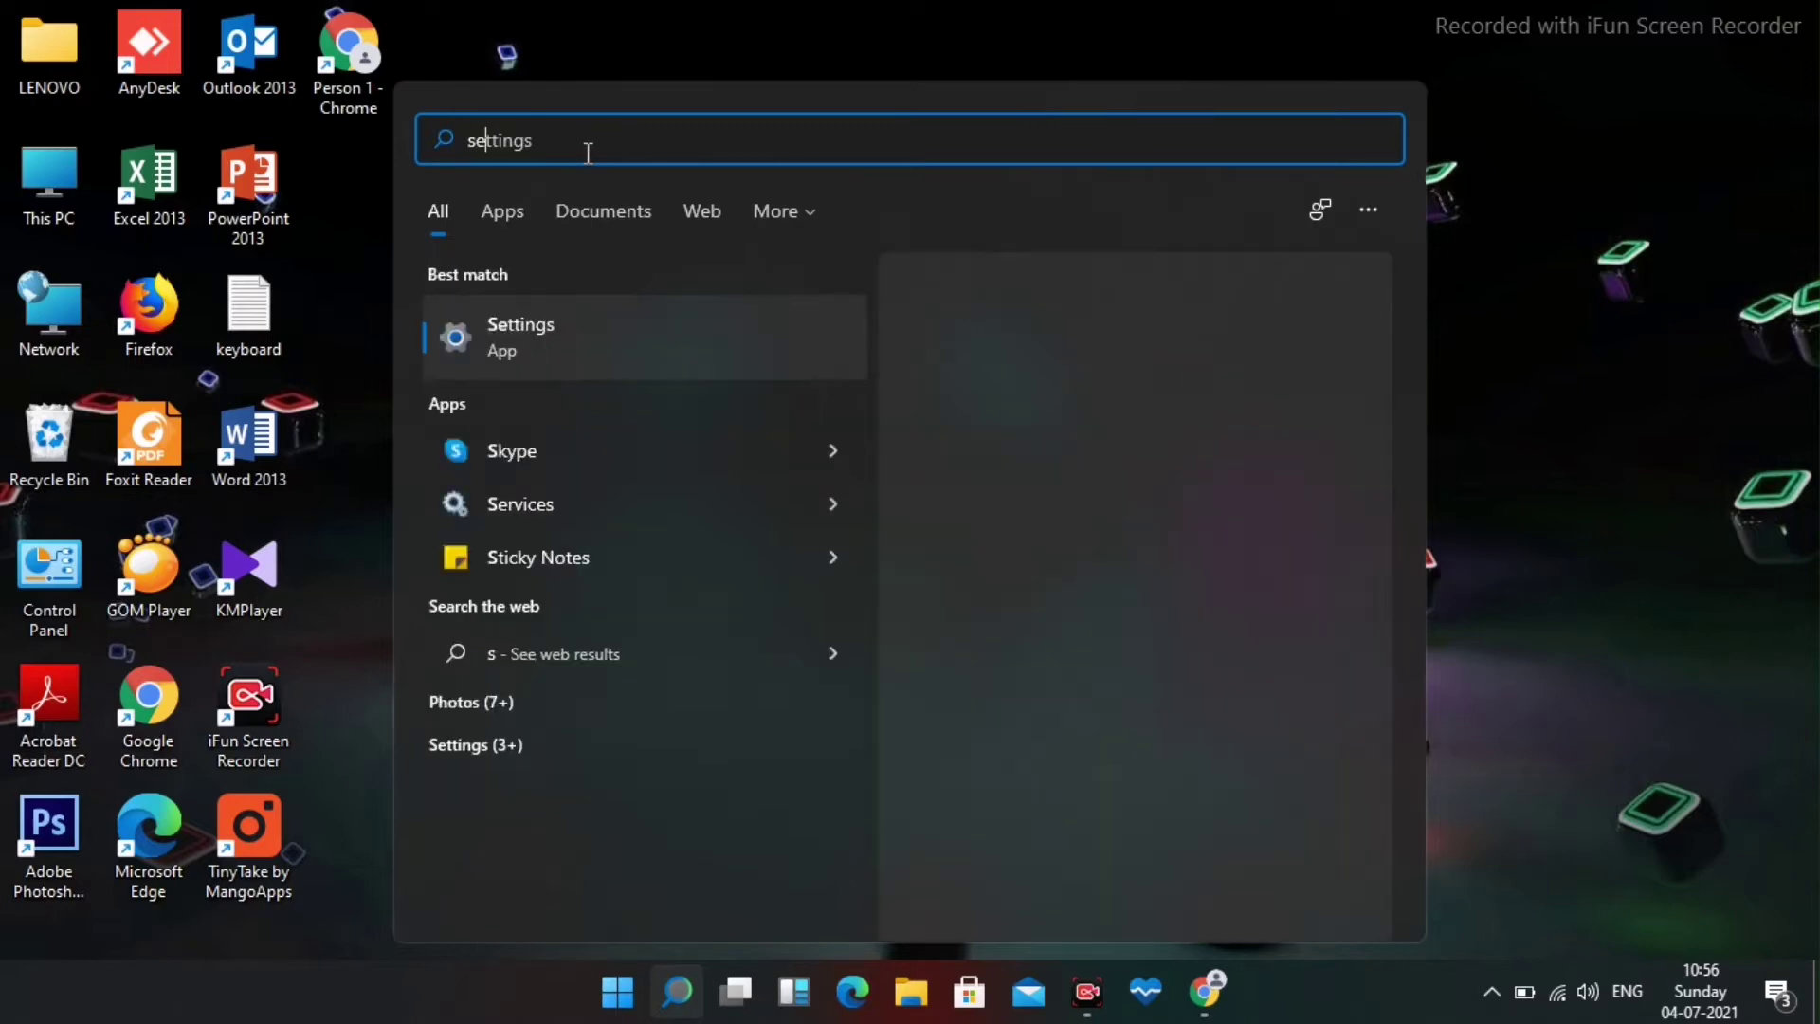
pyautogui.click(539, 335)
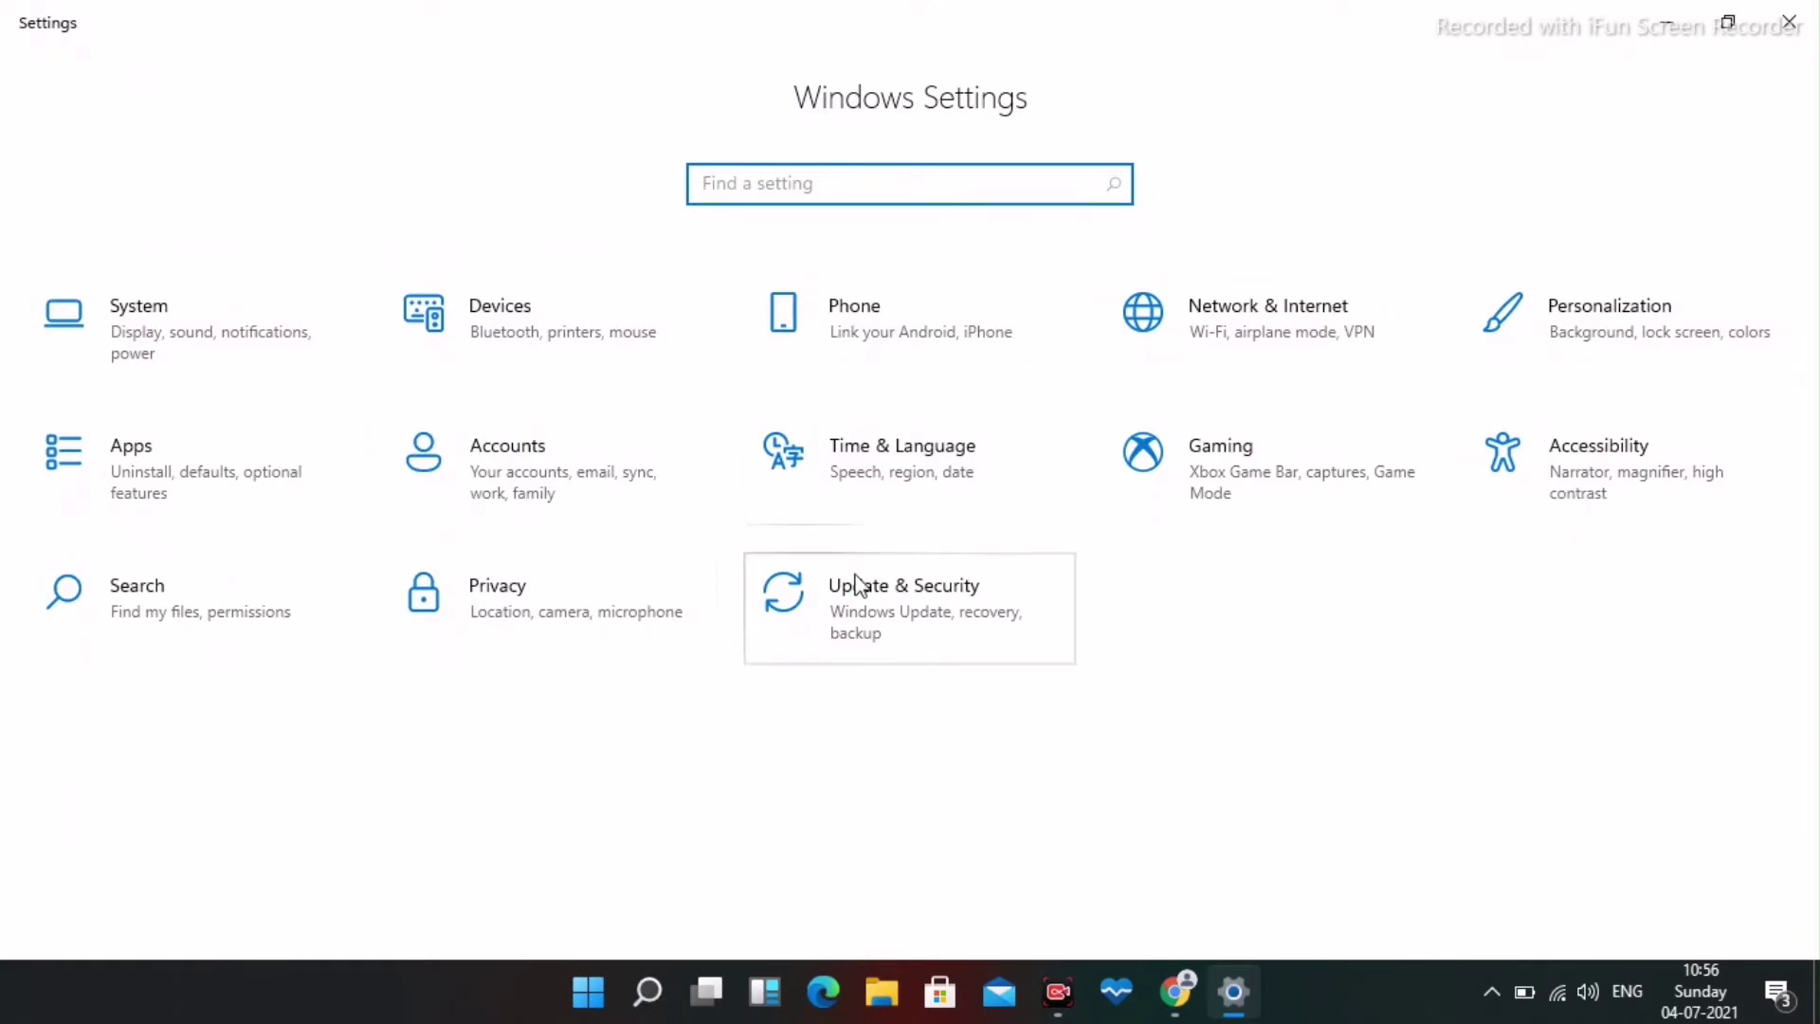
pyautogui.click(1626, 479)
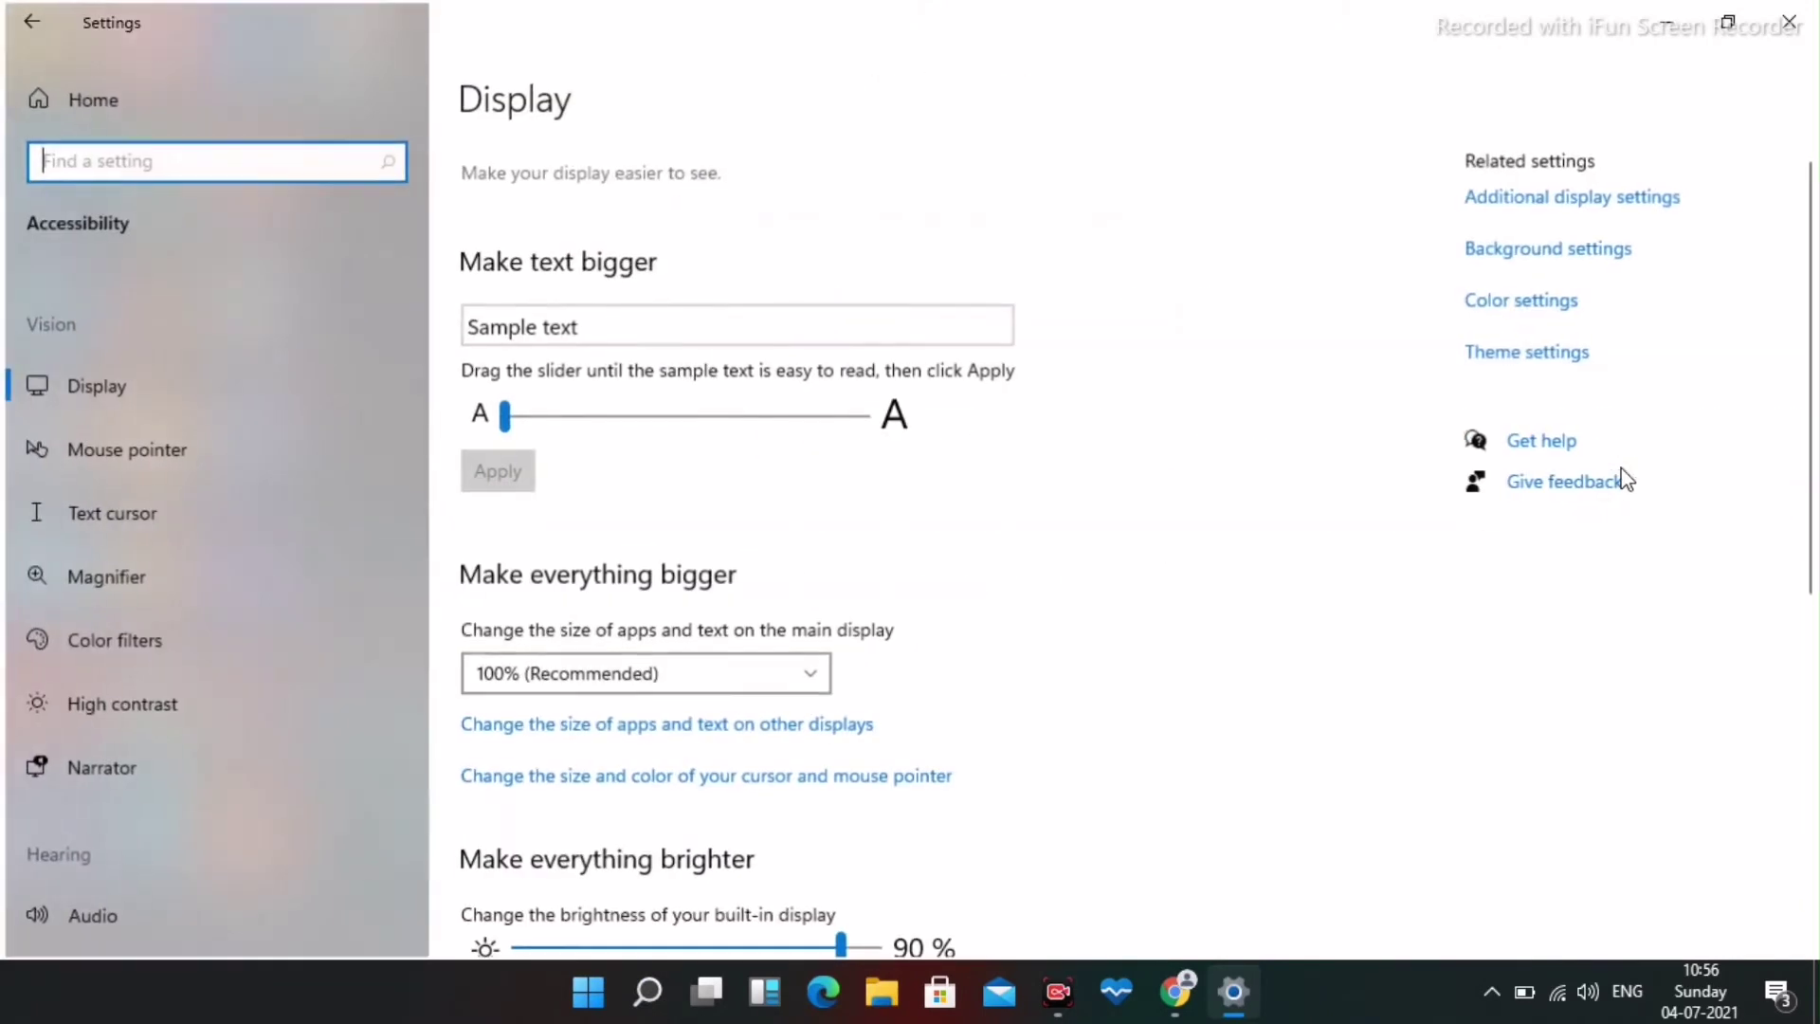
pyautogui.scroll(-5, 228, 631)
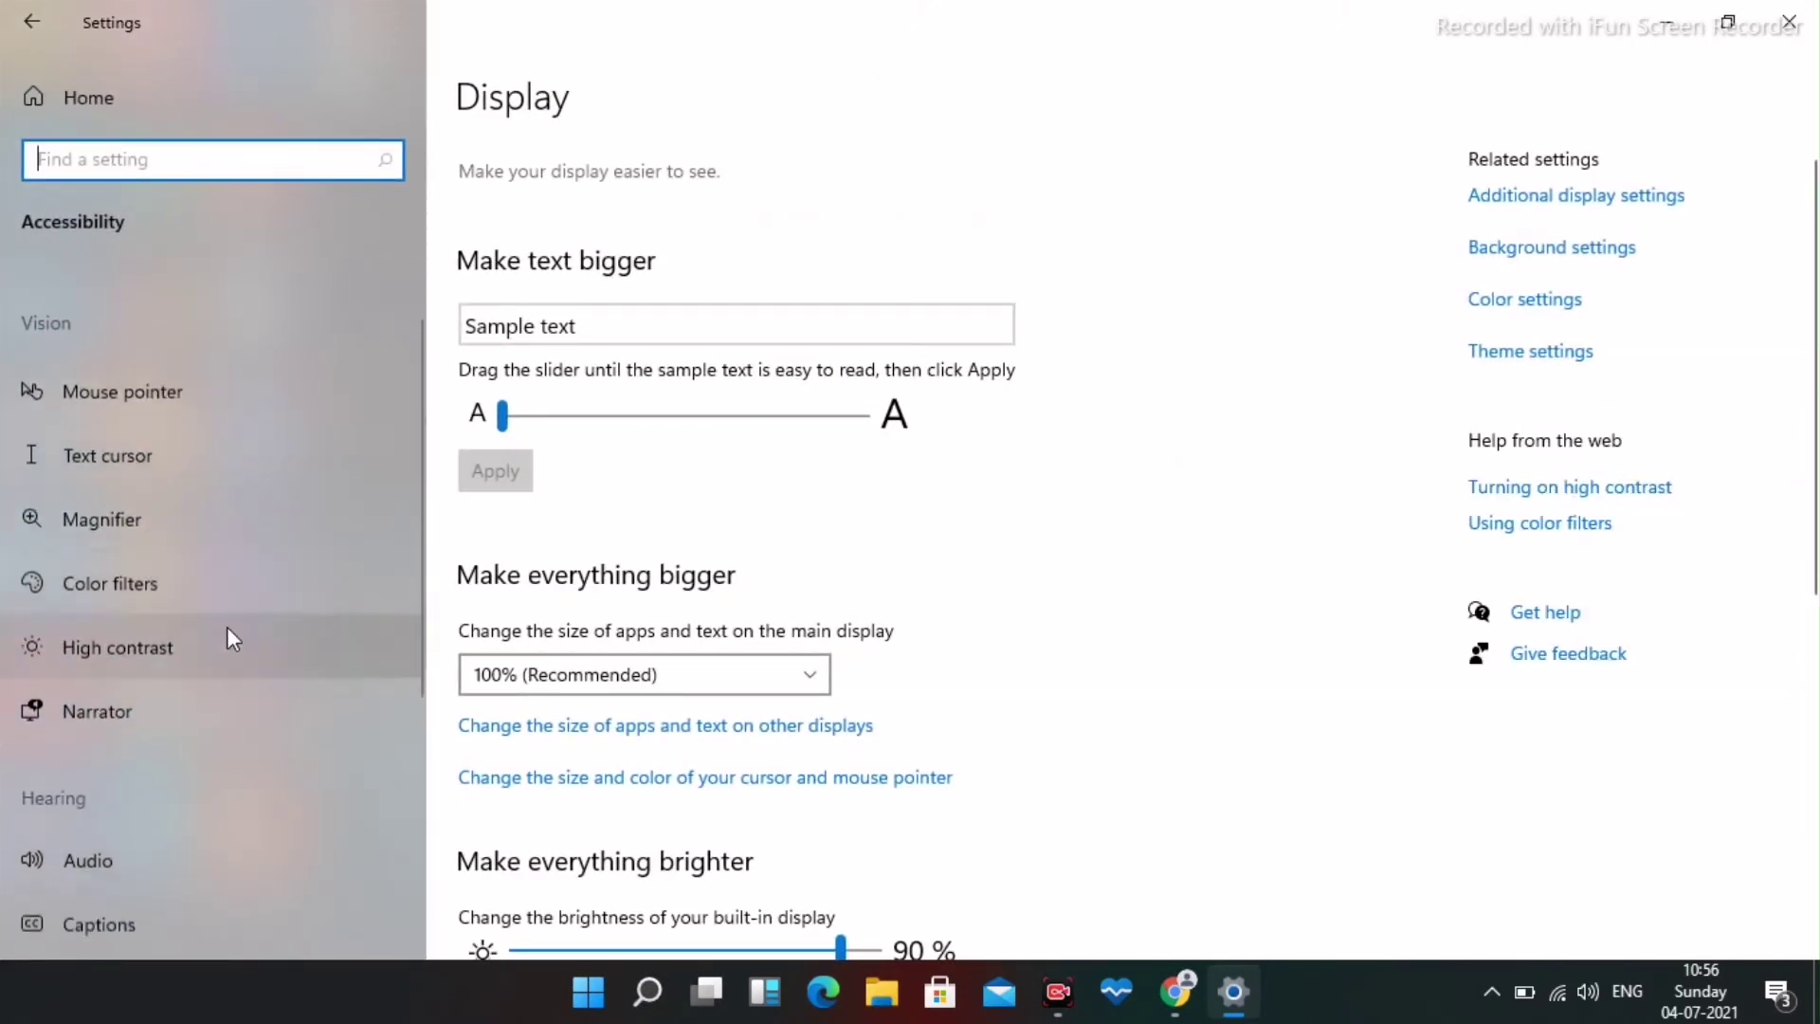
pyautogui.click(134, 689)
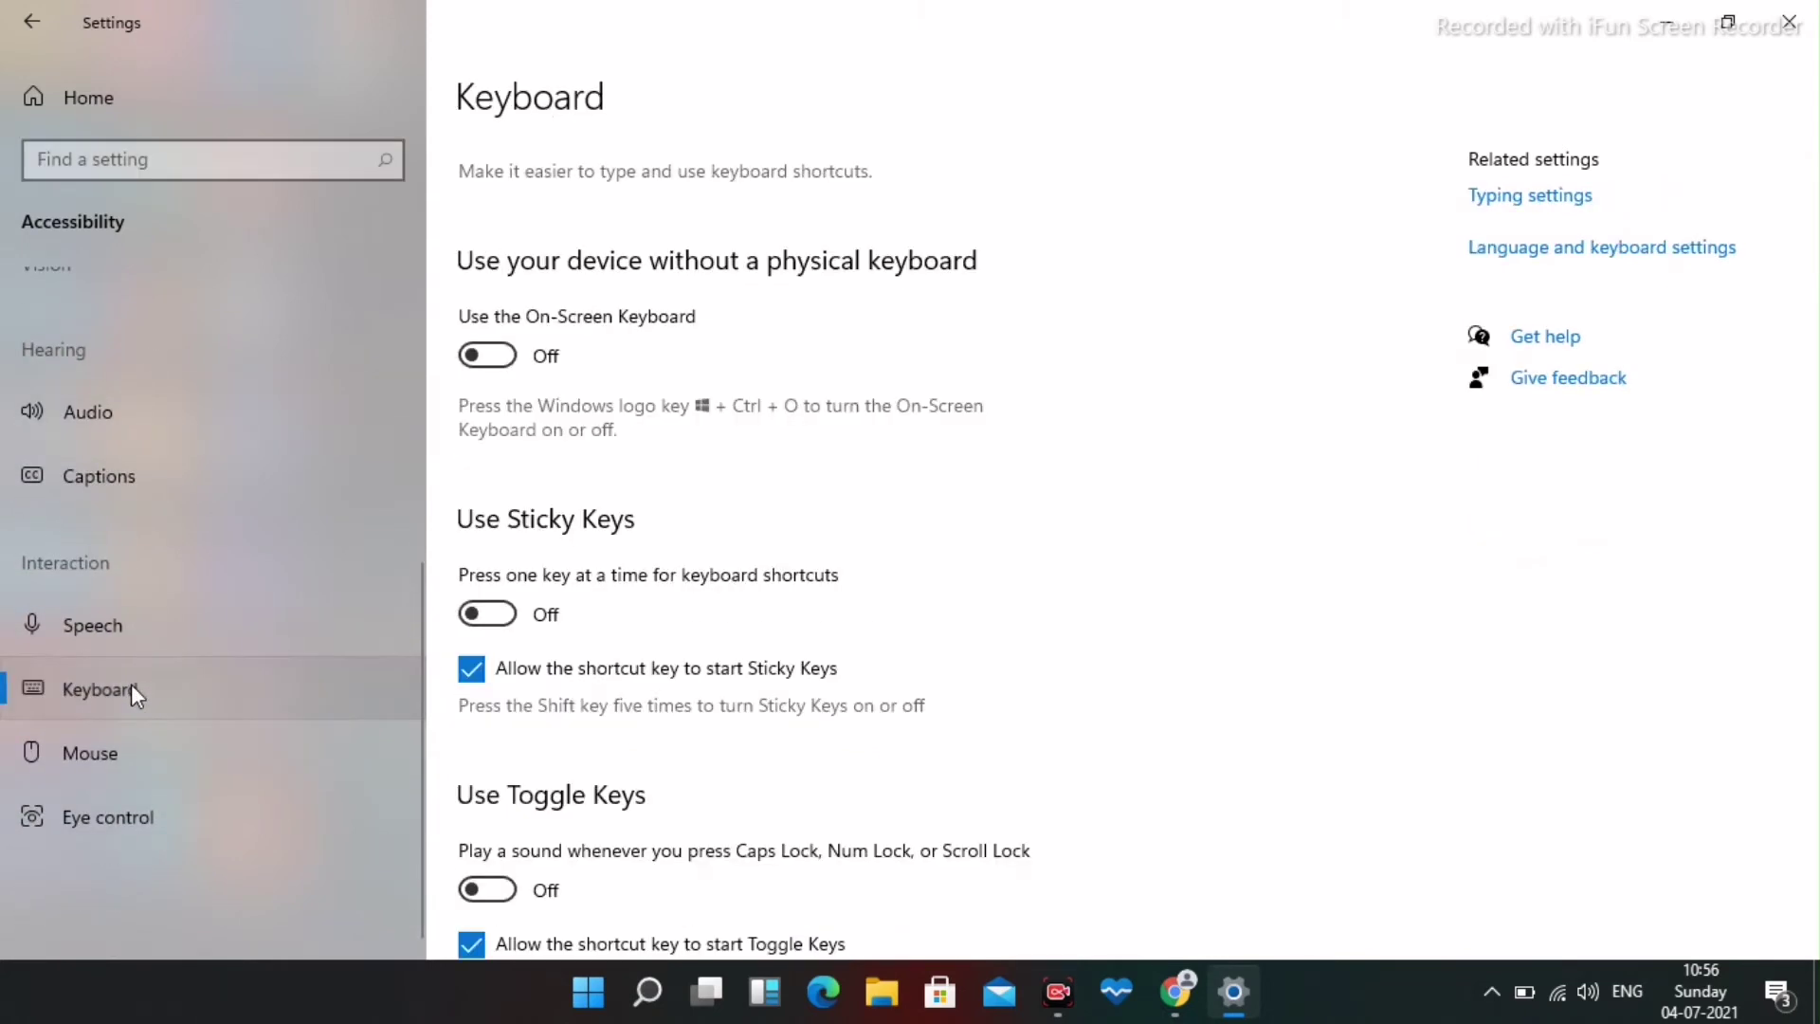
# Turn on the On-Screen Keyboard, and minimise both it and the Settings window.
pyautogui.click(502, 356)
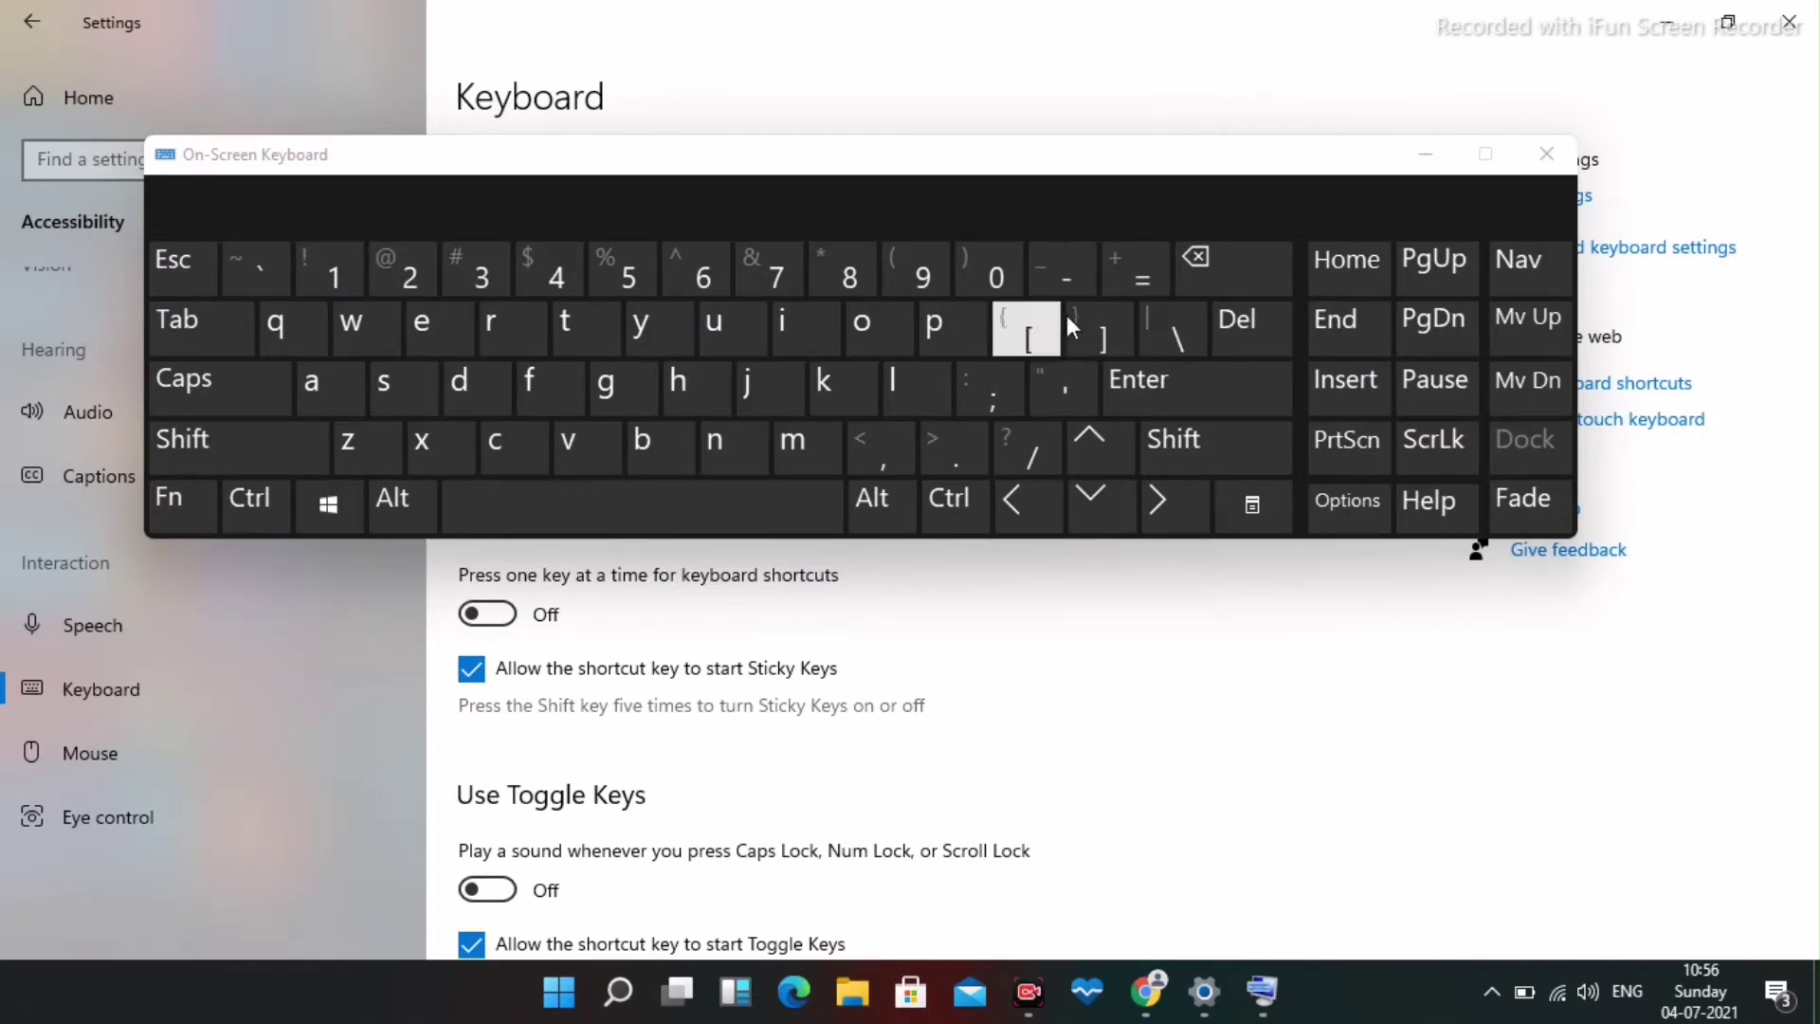
pyautogui.click(1407, 155)
pyautogui.click(1687, 31)
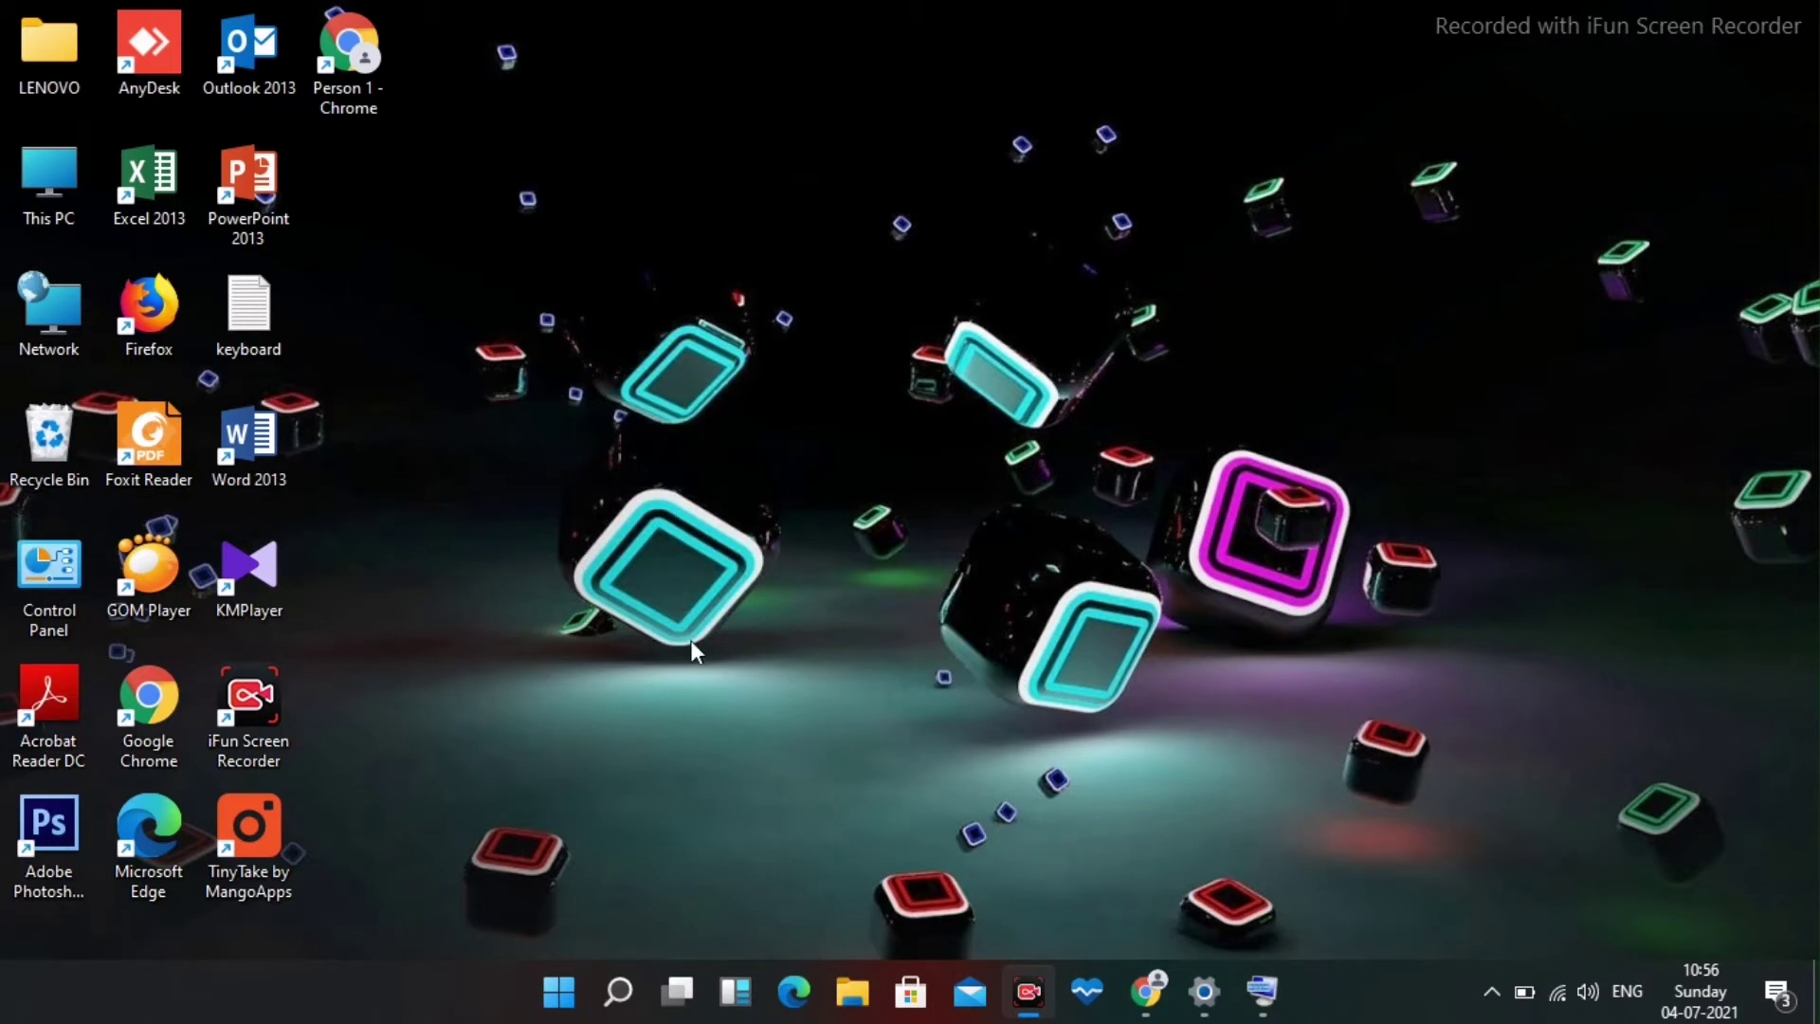
# Open the Run dialog through Windows search, launch regedit from it and minimise the On-Screen Keyboard covering the Registry Editor.
pyautogui.click(621, 991)
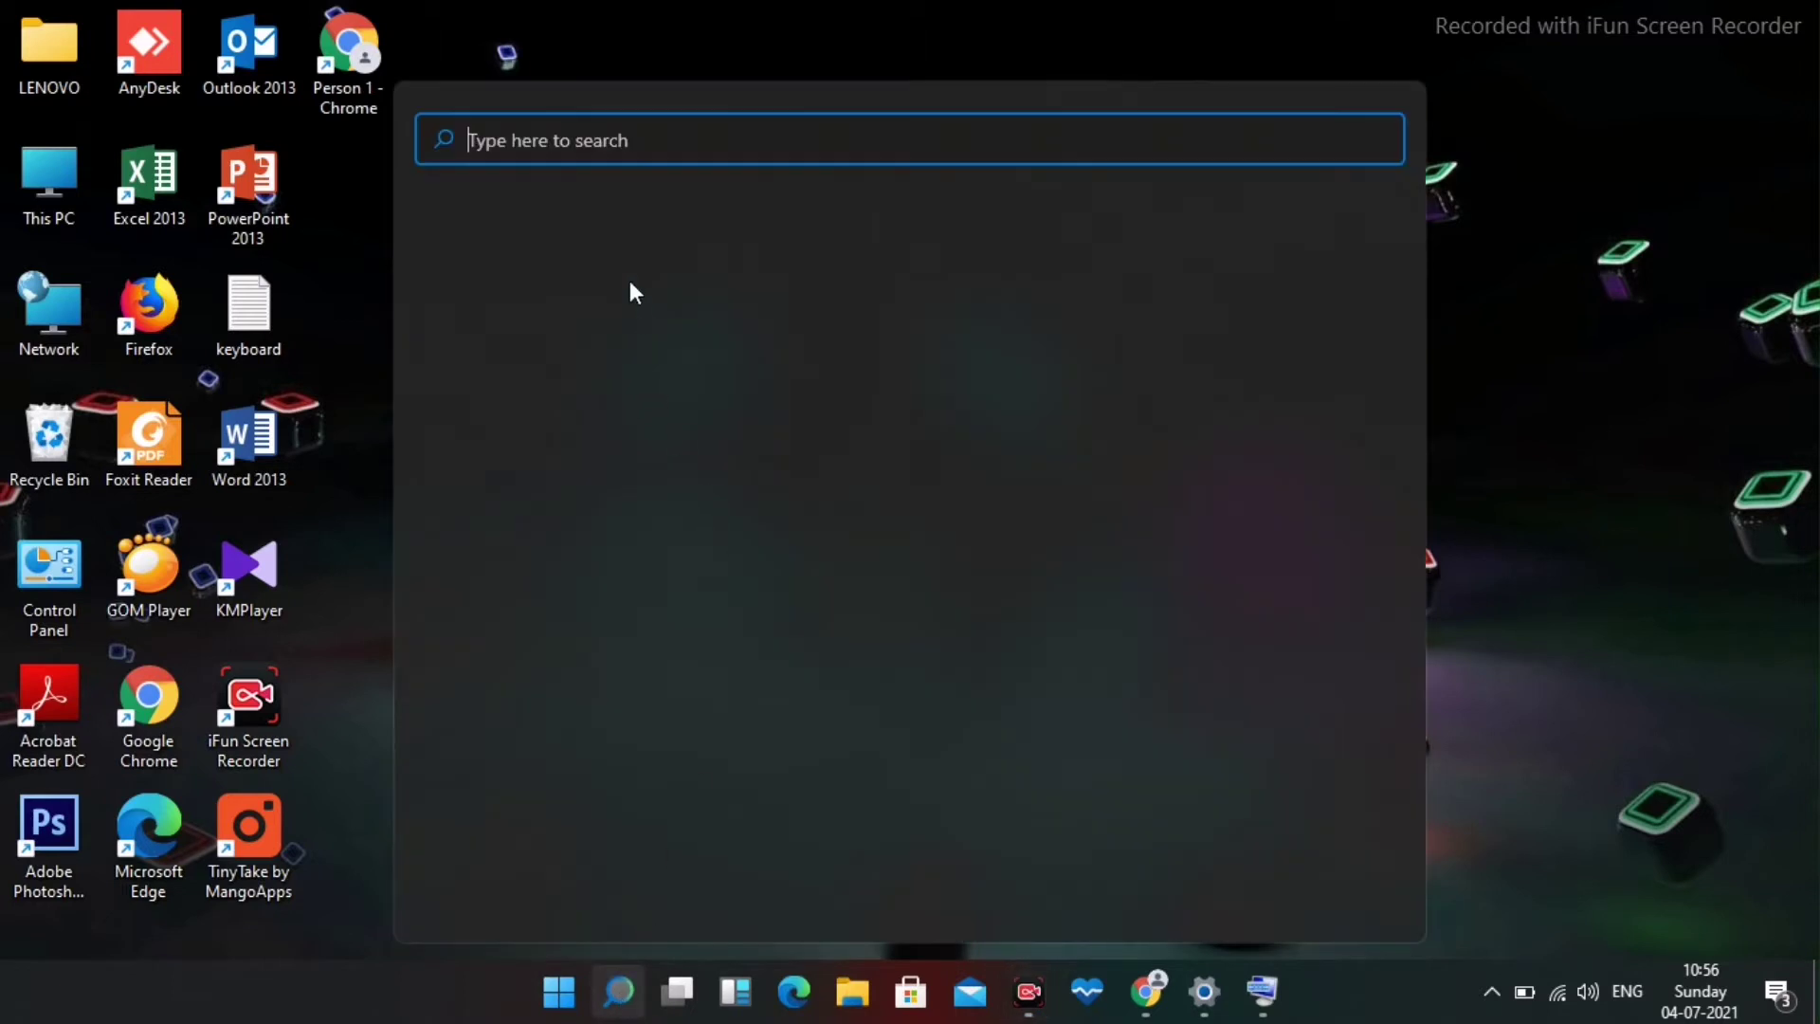
pyautogui.write('run')
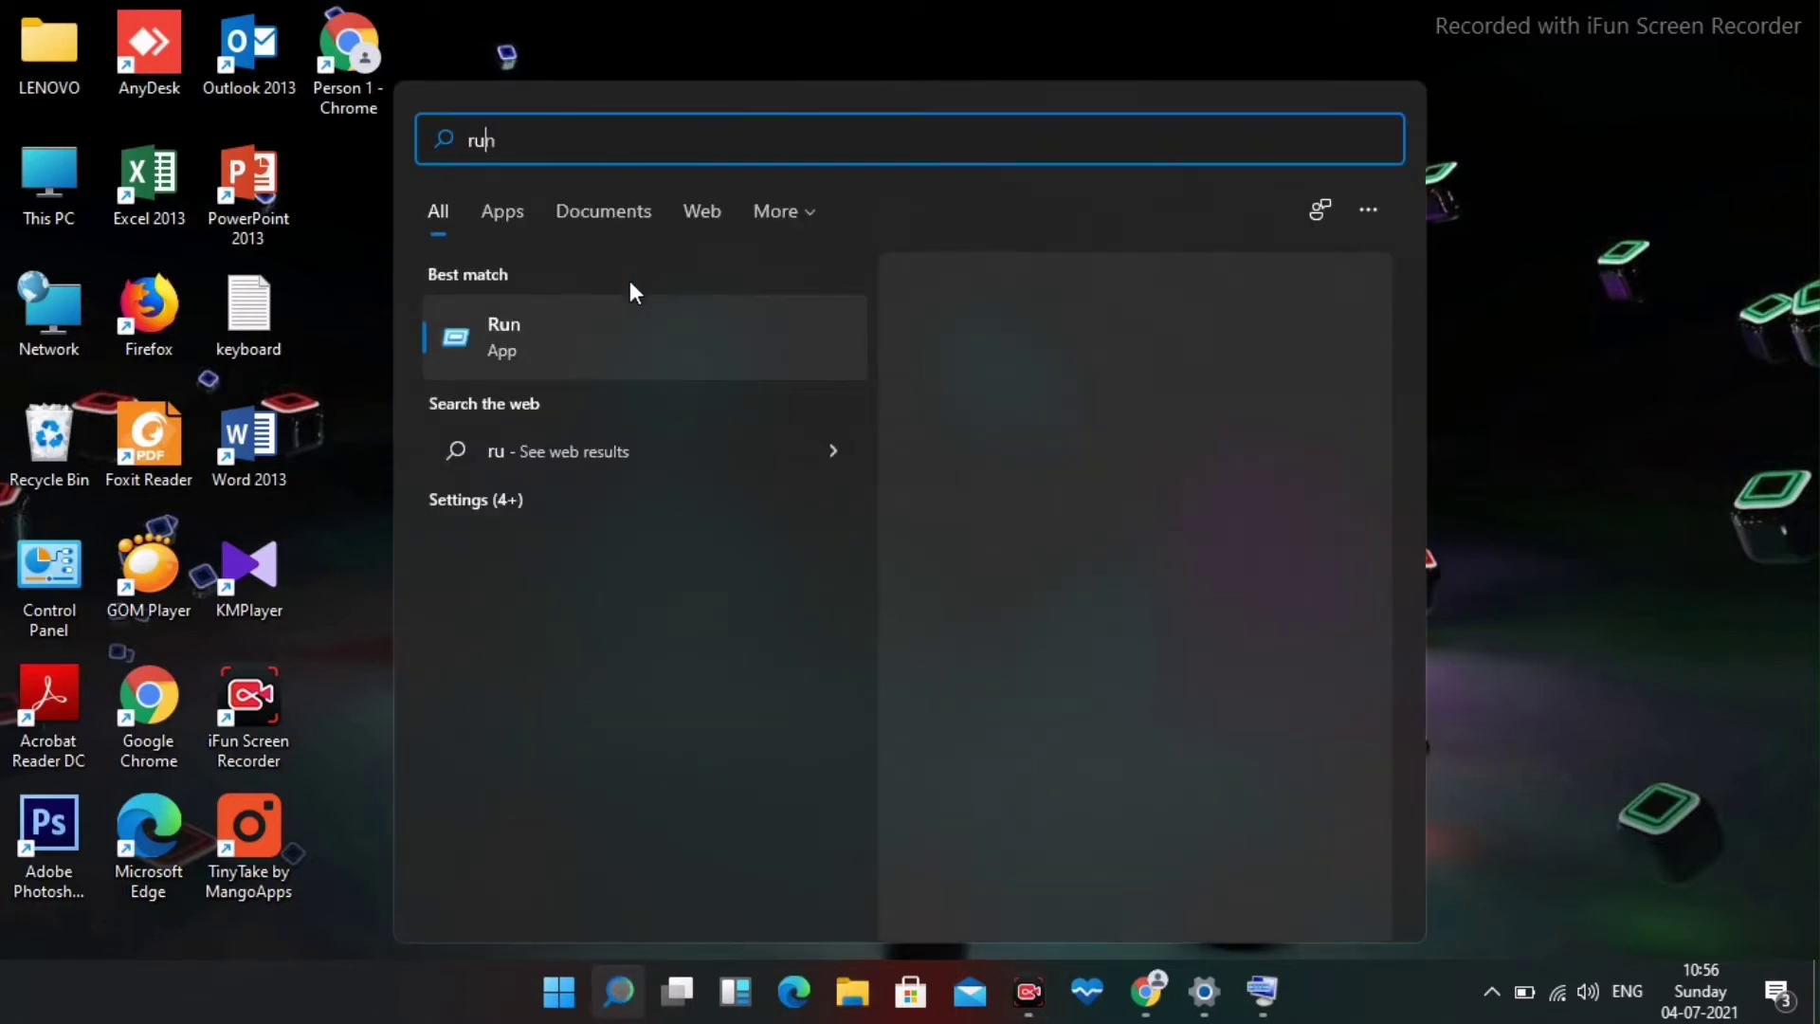
pyautogui.click(603, 332)
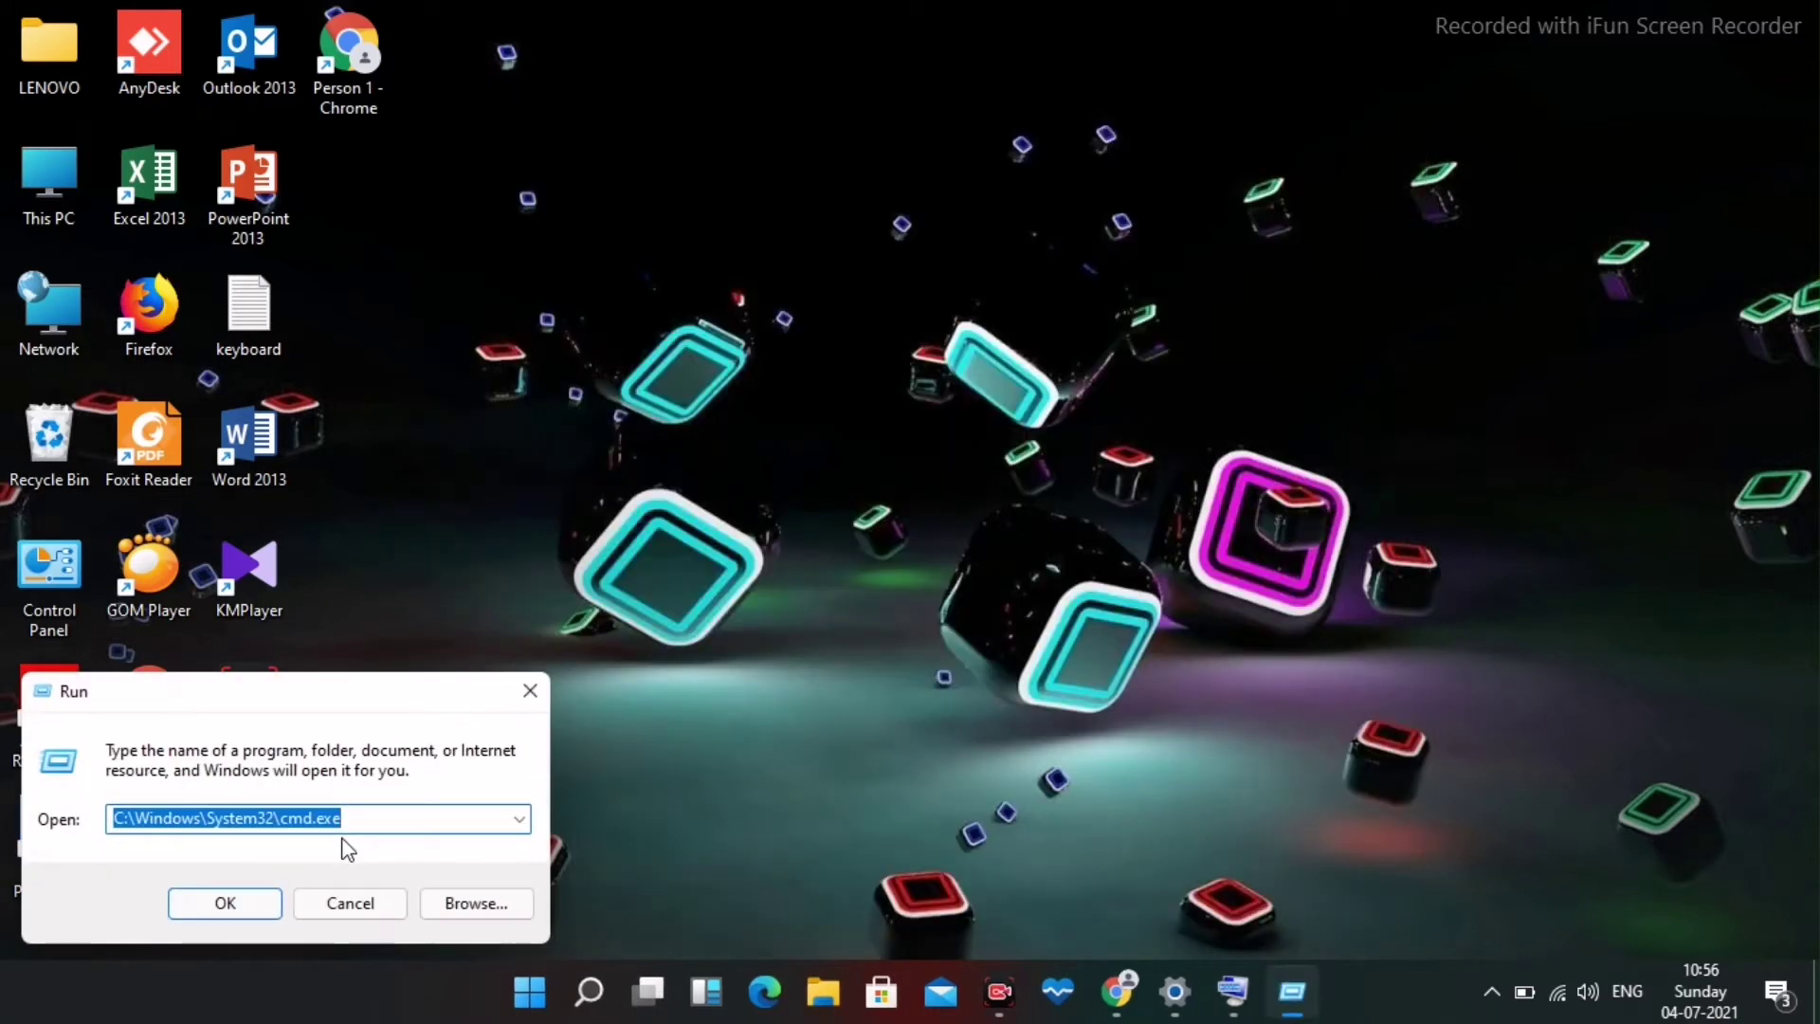
pyautogui.press('BackSpace')
pyautogui.write('regedit')
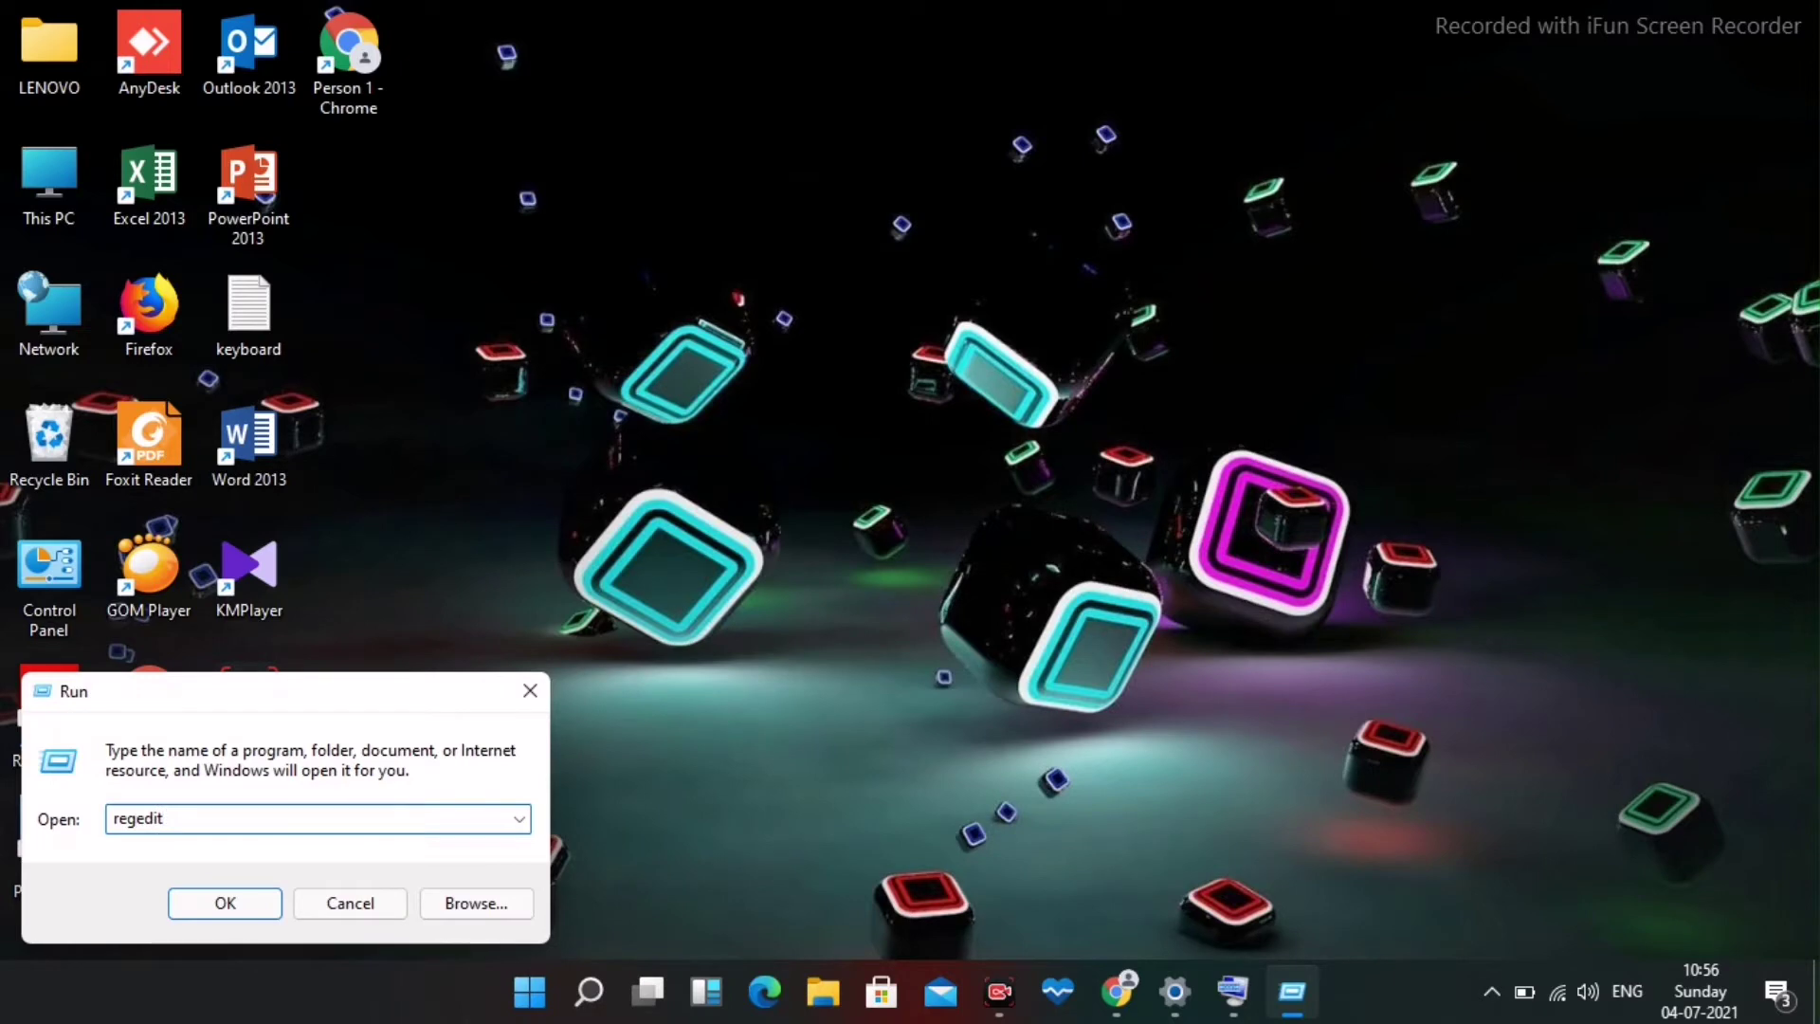
pyautogui.click(245, 912)
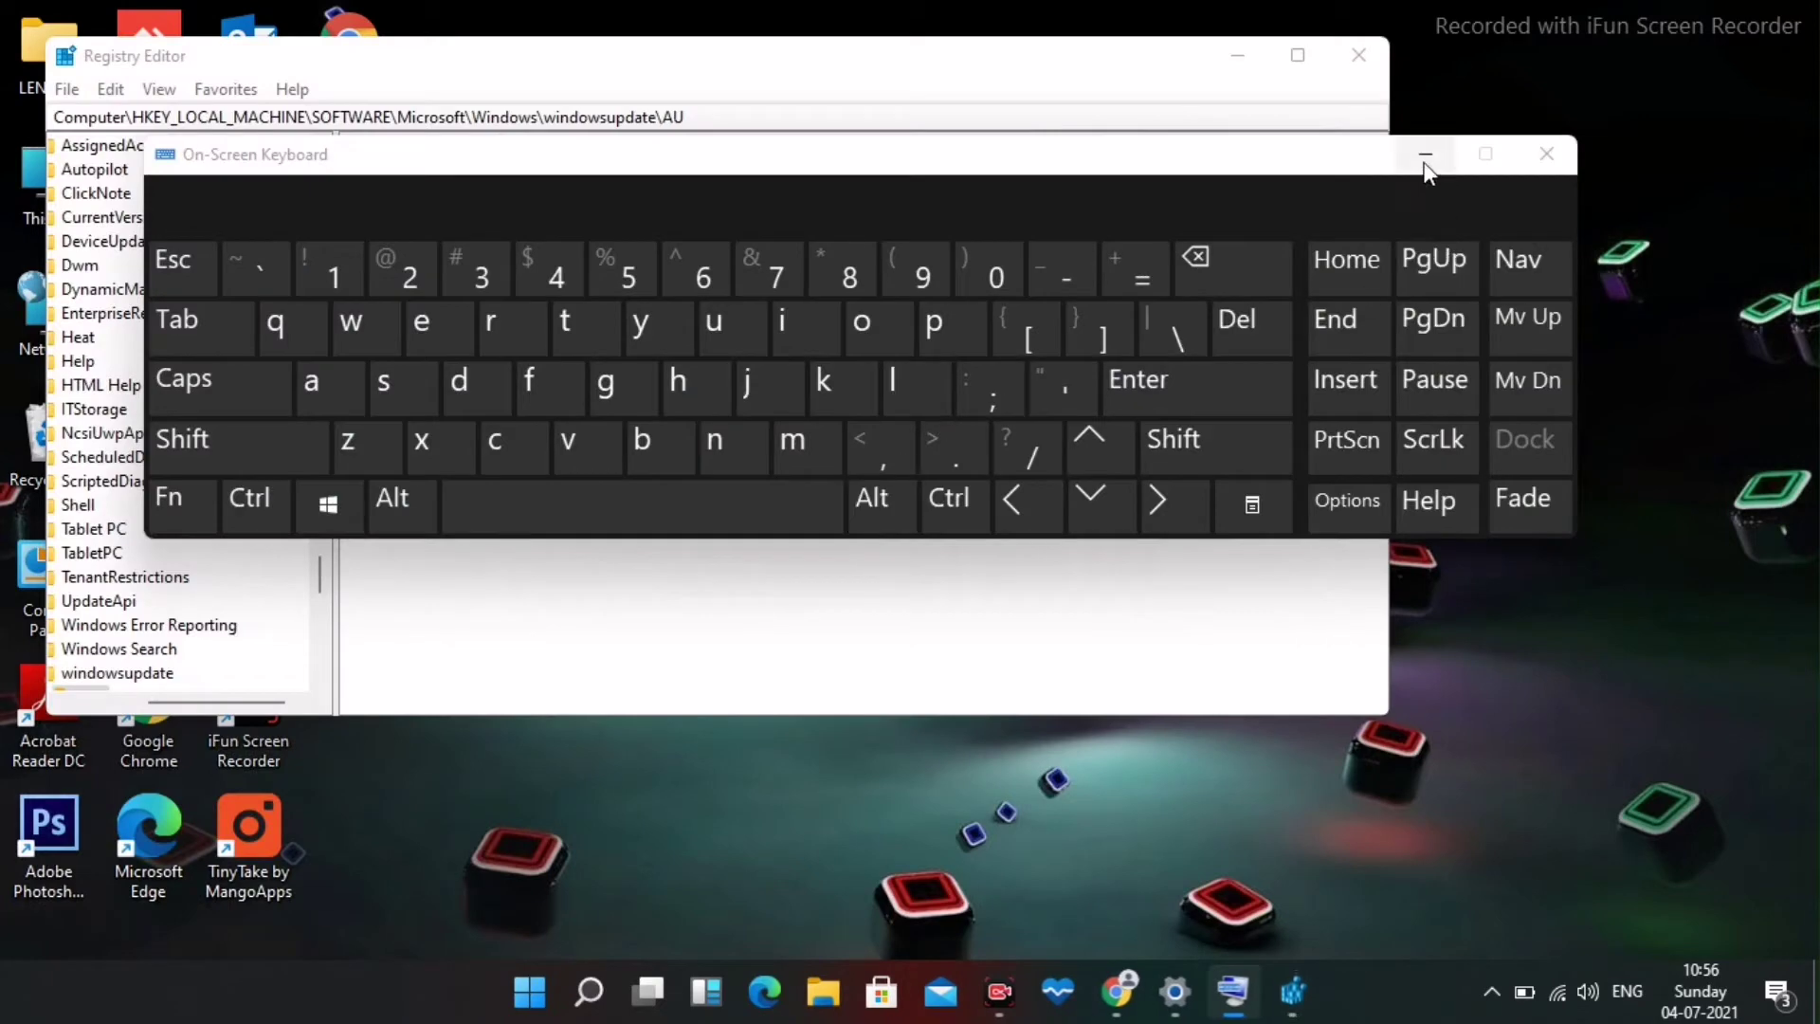
pyautogui.click(1424, 157)
# Collapse the expanded Microsoft, SOFTWARE and HKEY_LOCAL_MACHINE branches in the registry tree.
pyautogui.moveTo(225, 702); pyautogui.dragTo(163, 664)
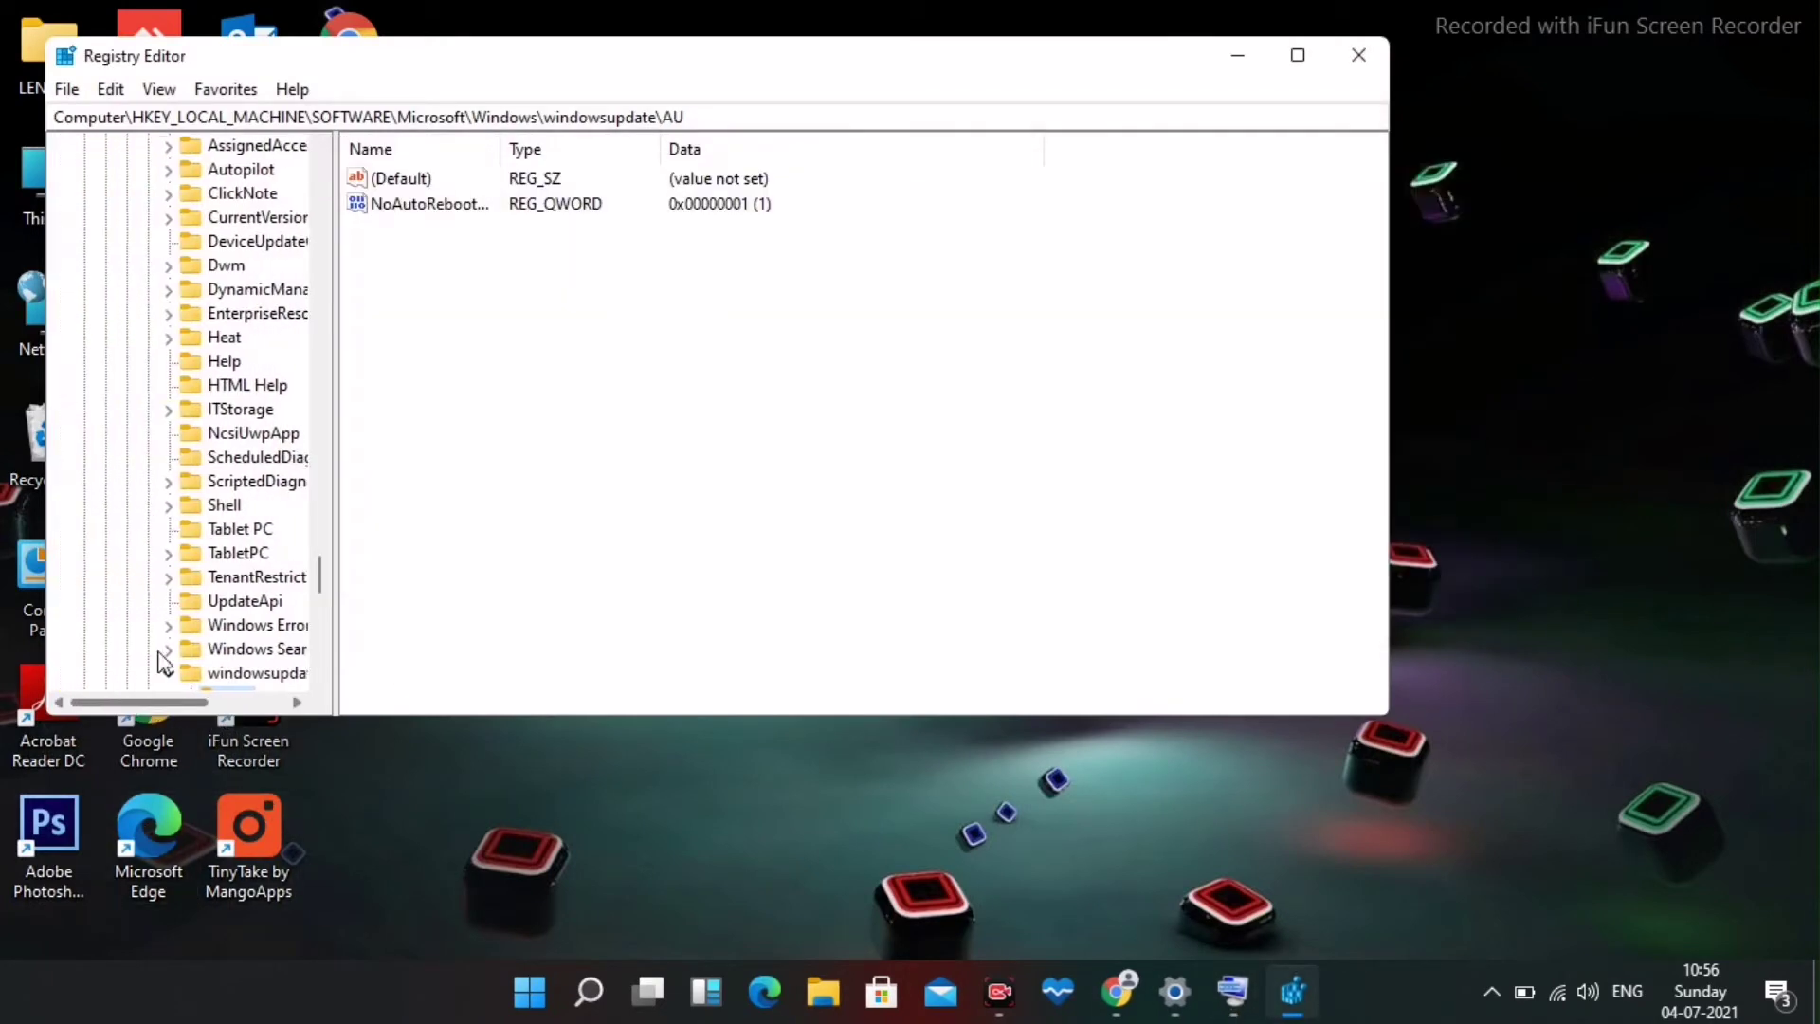
pyautogui.scroll(6, 163, 663)
pyautogui.click(150, 524)
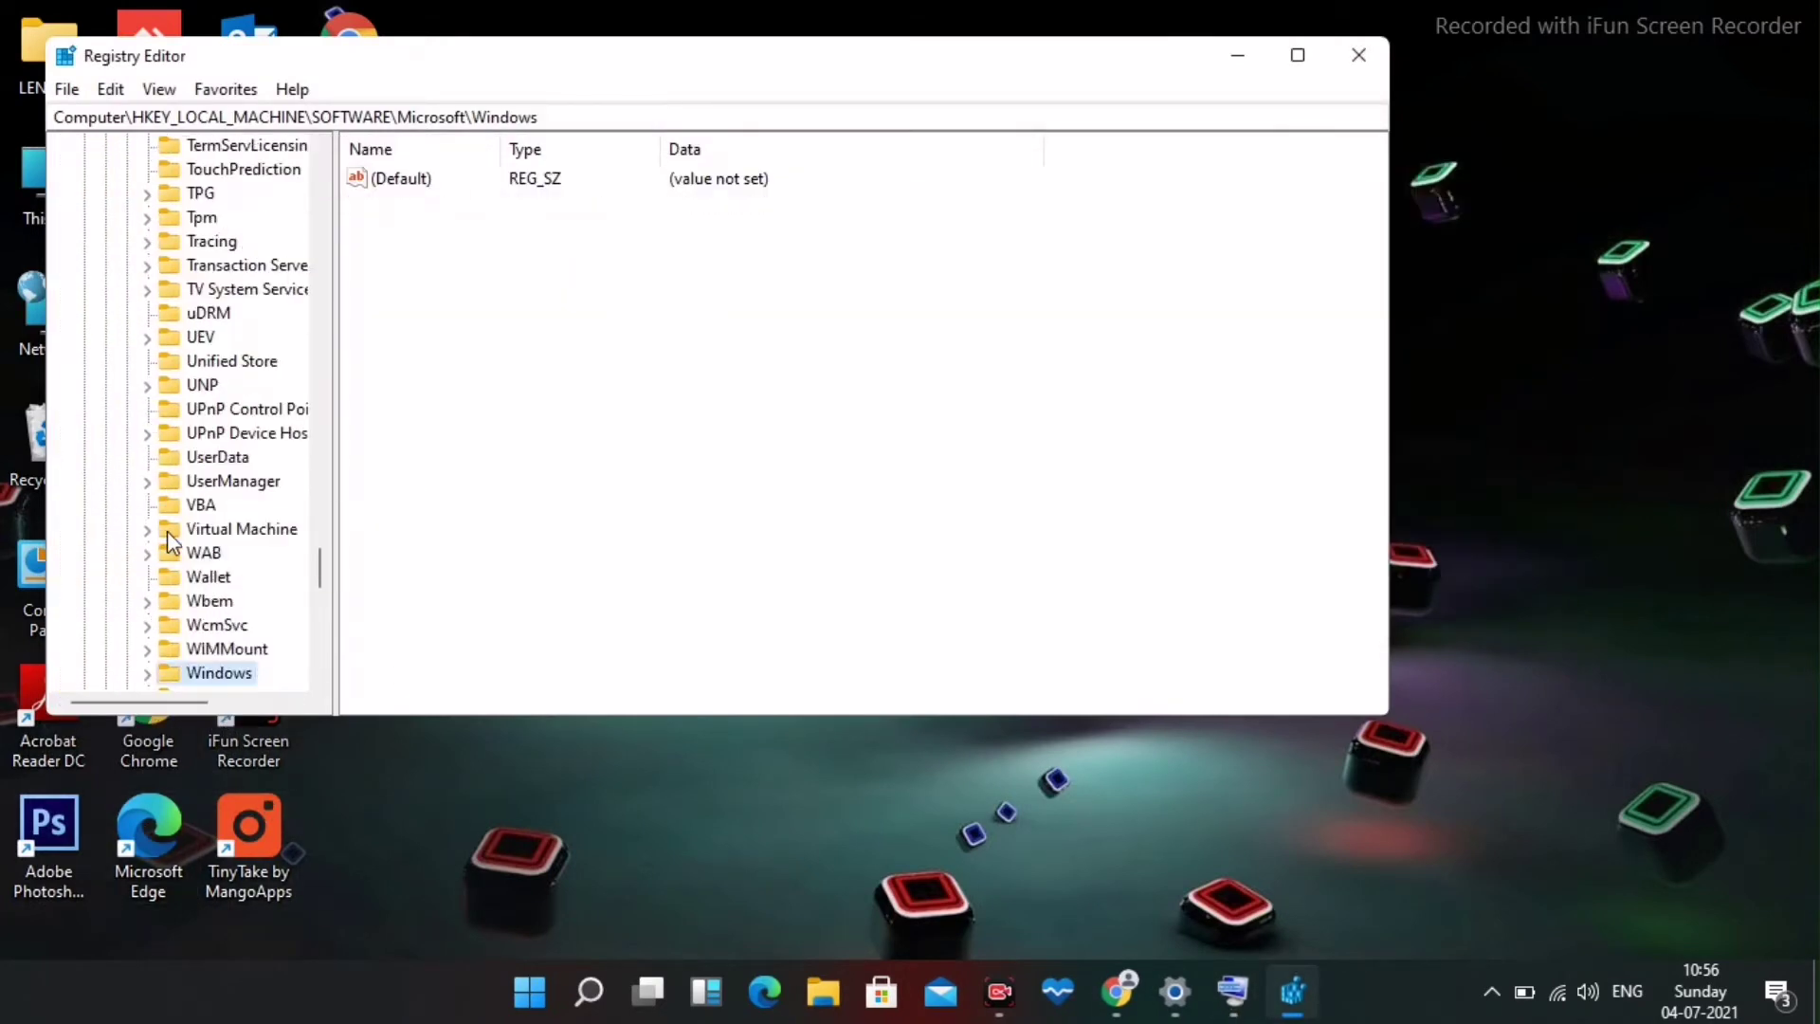
pyautogui.scroll(20, 167, 531)
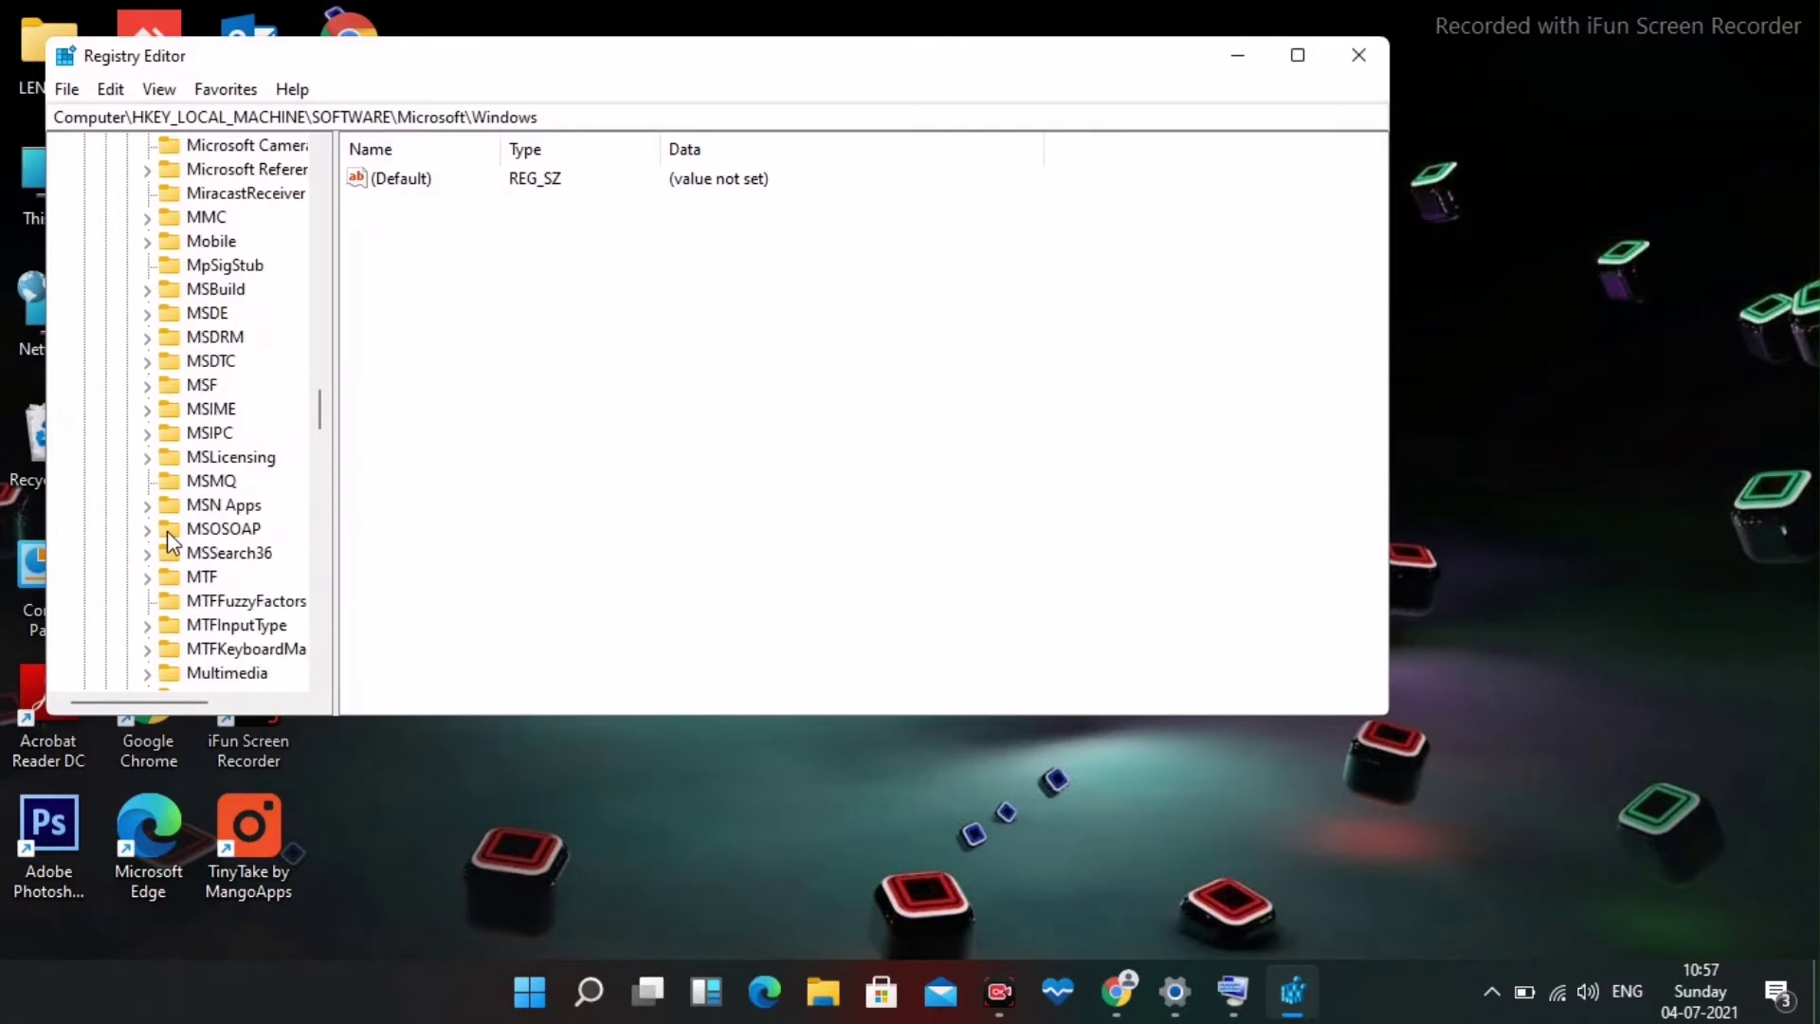
pyautogui.scroll(20, 167, 531)
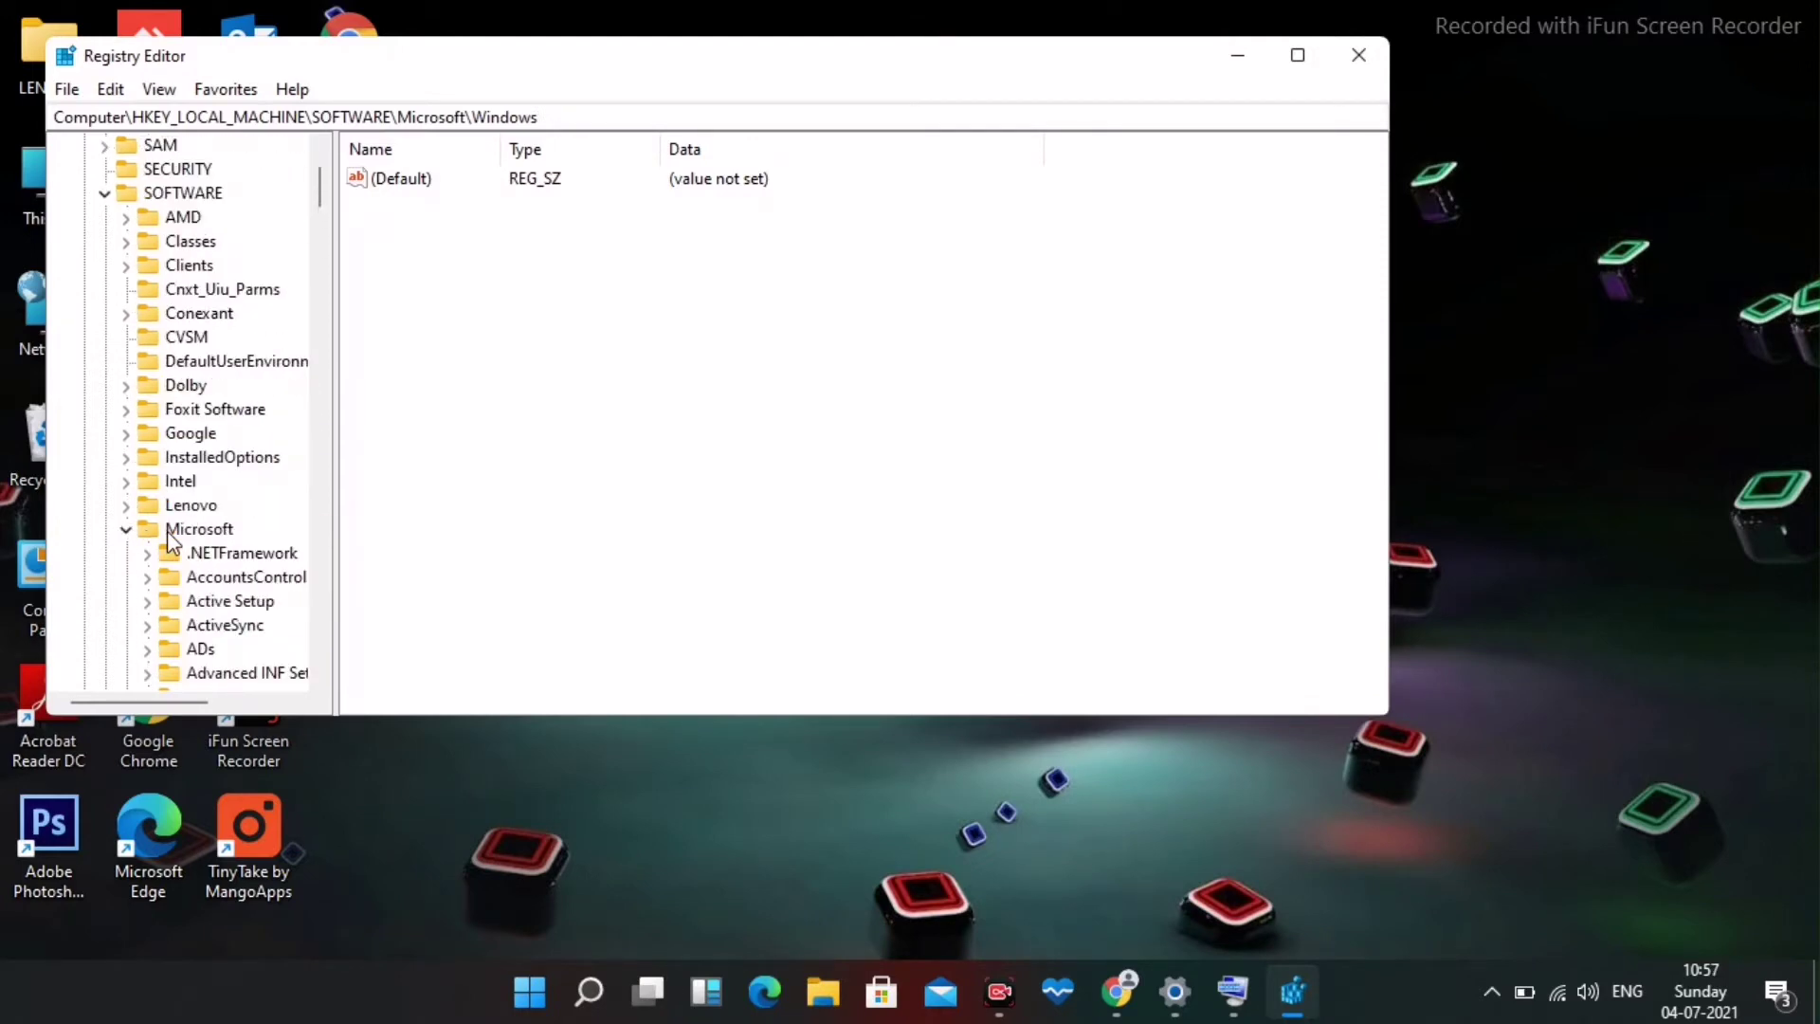
pyautogui.scroll(1, 171, 540)
pyautogui.click(144, 603)
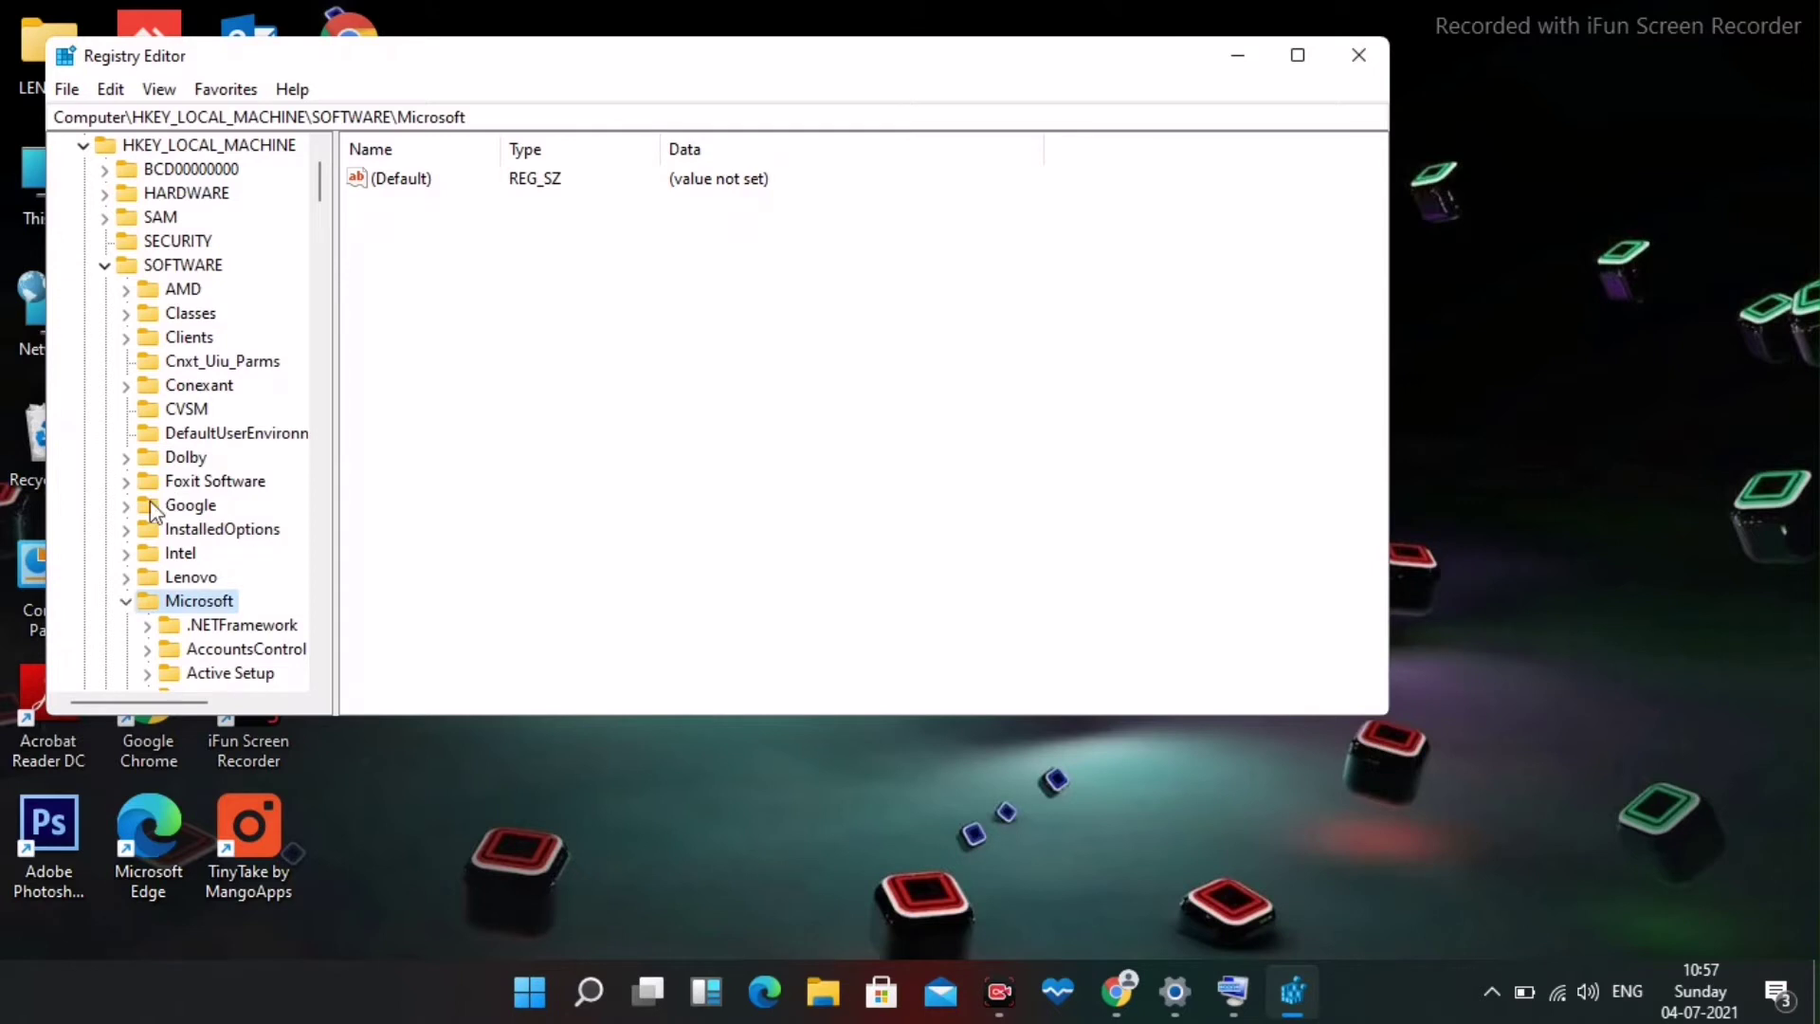
pyautogui.click(136, 608)
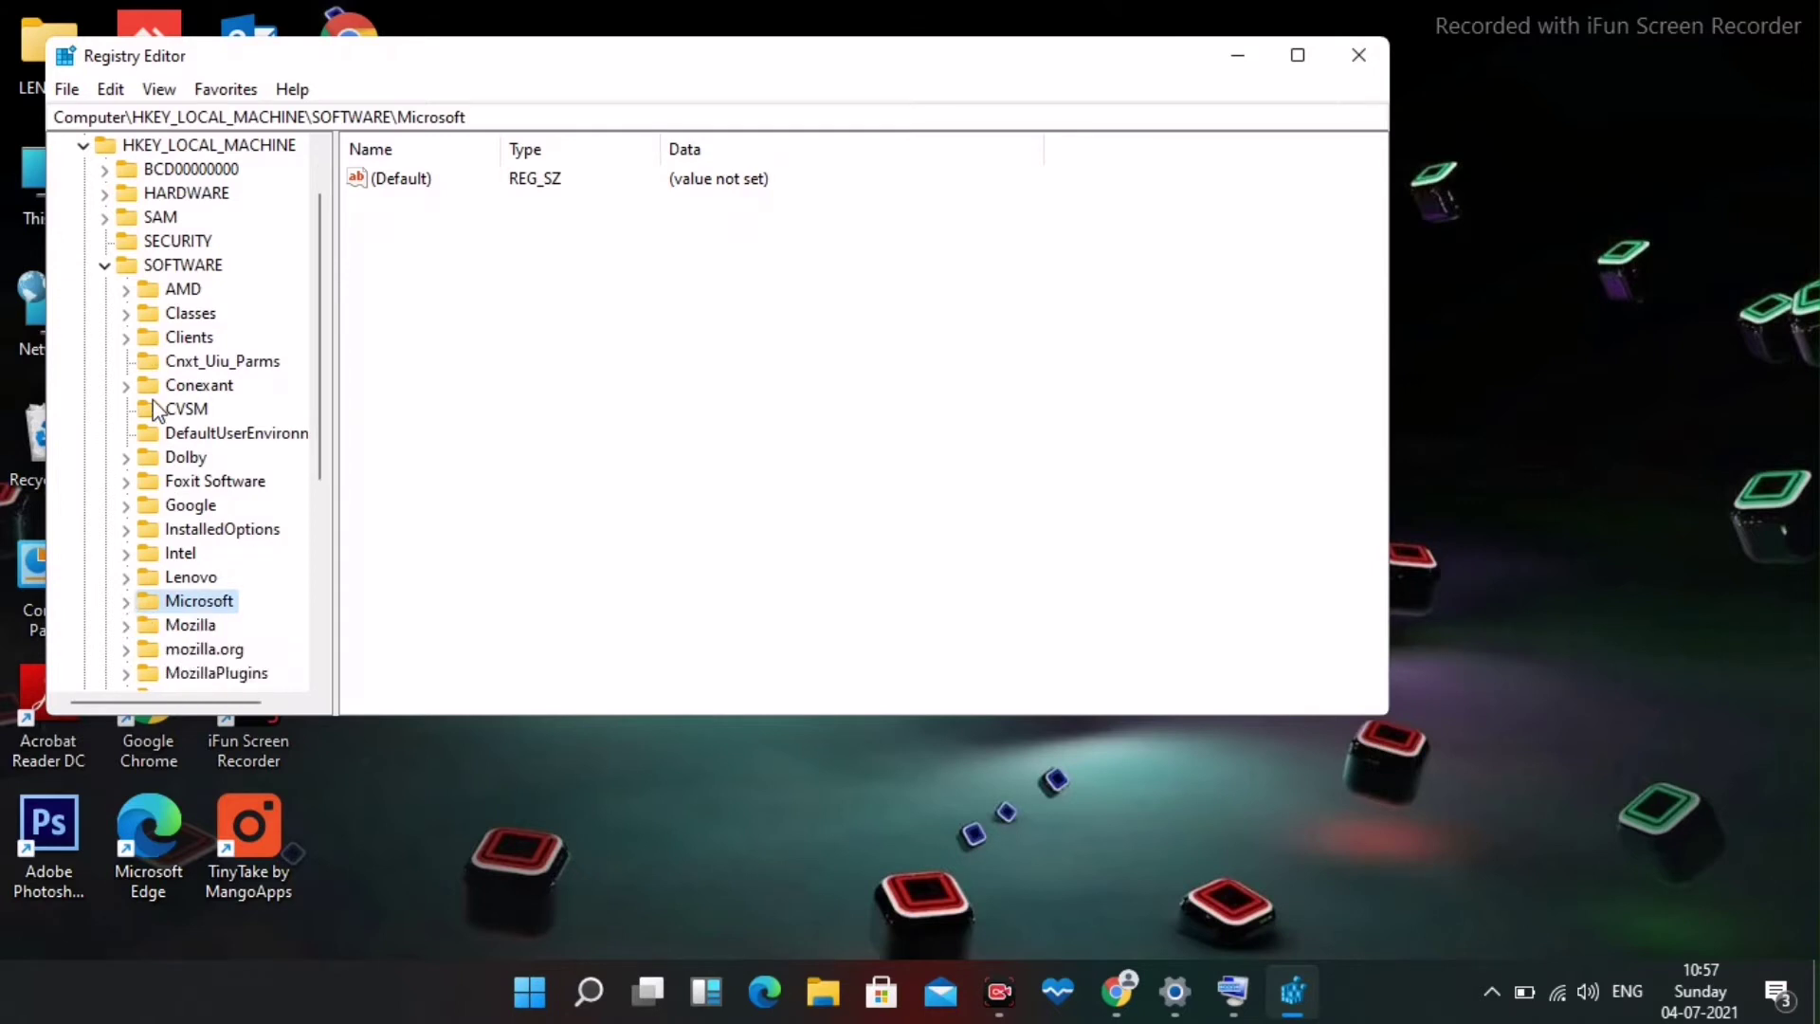
pyautogui.click(105, 273)
pyautogui.click(84, 217)
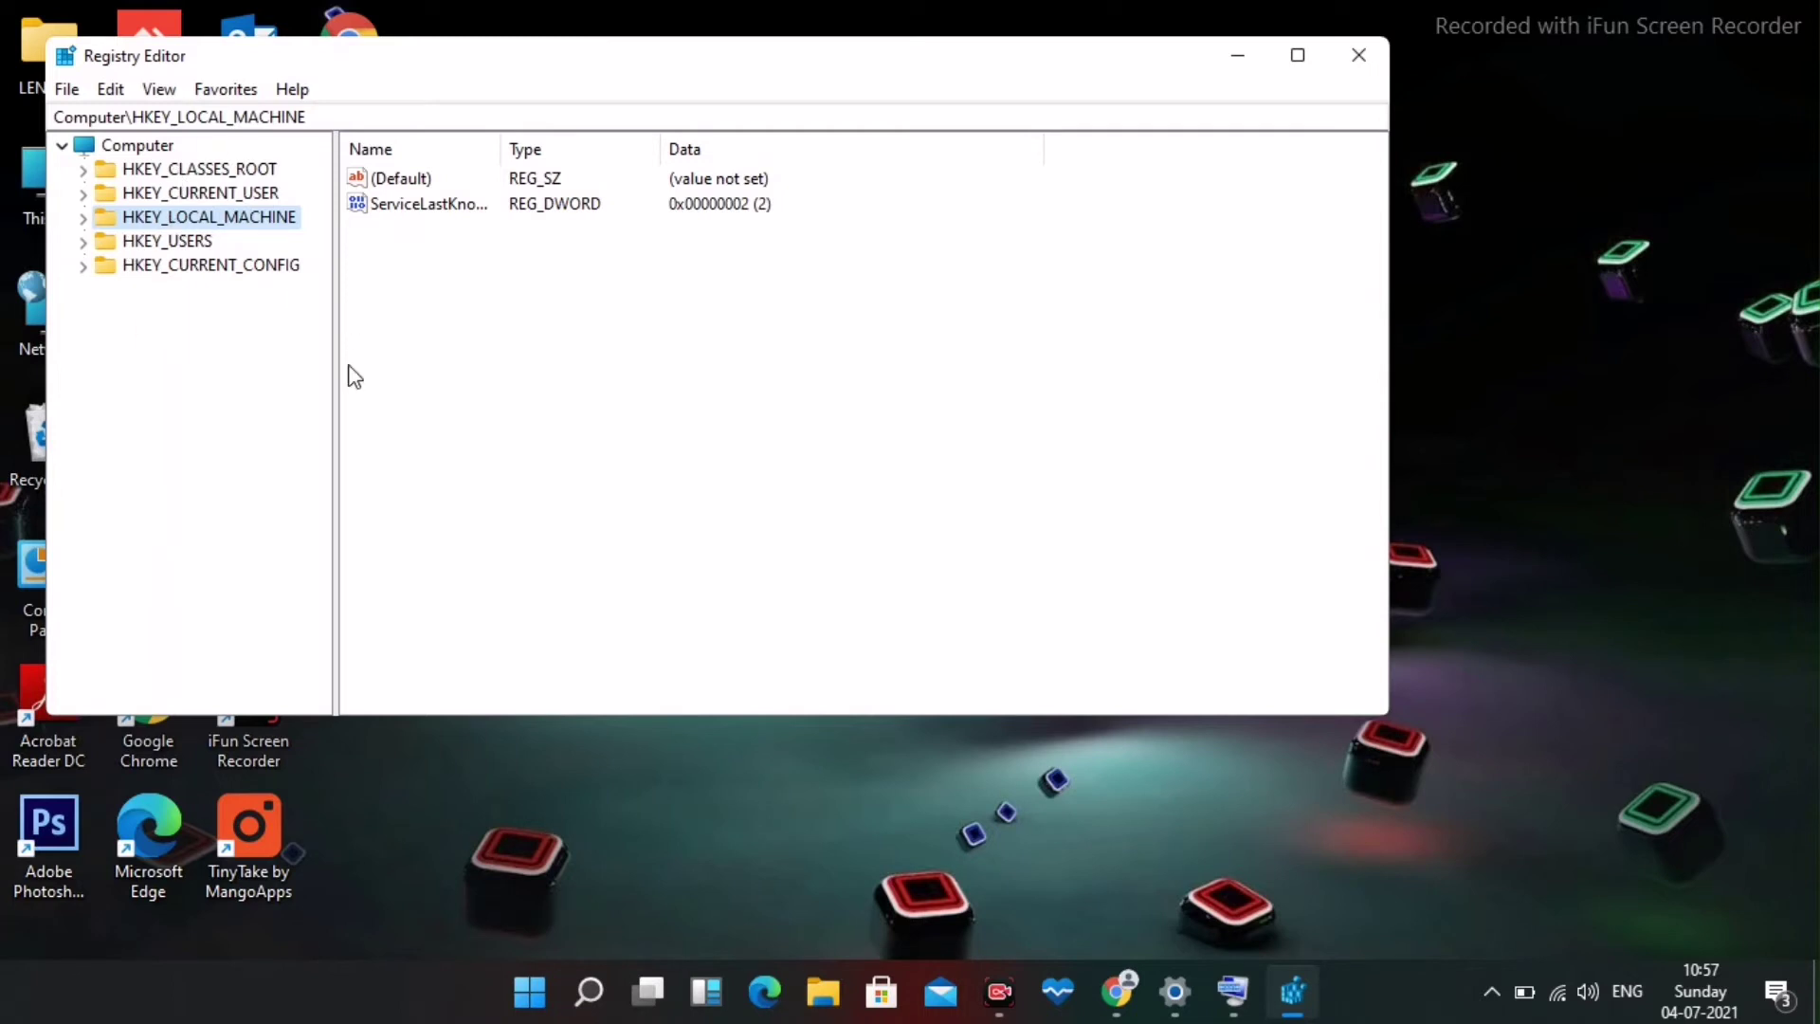
# Expand the registry tree along HKEY_LOCAL_MACHINE\SYSTEM\CurrentControlSet\Services.
pyautogui.click(83, 217)
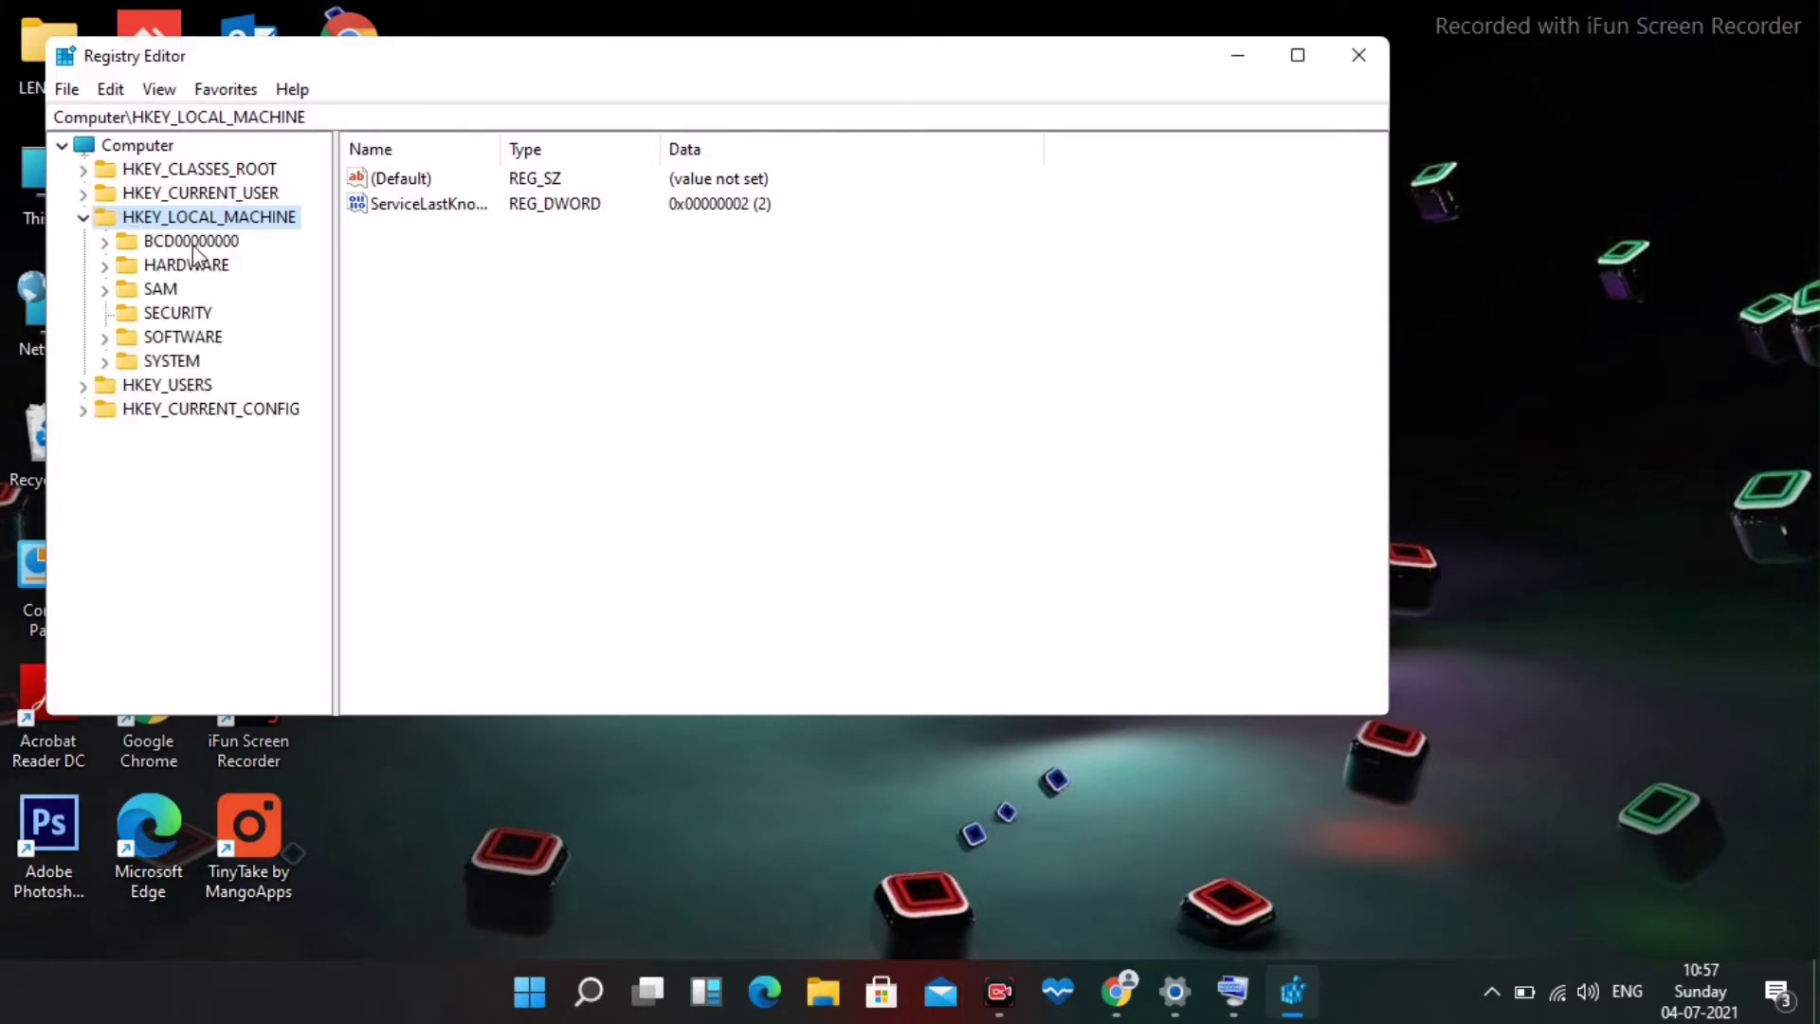
pyautogui.click(154, 364)
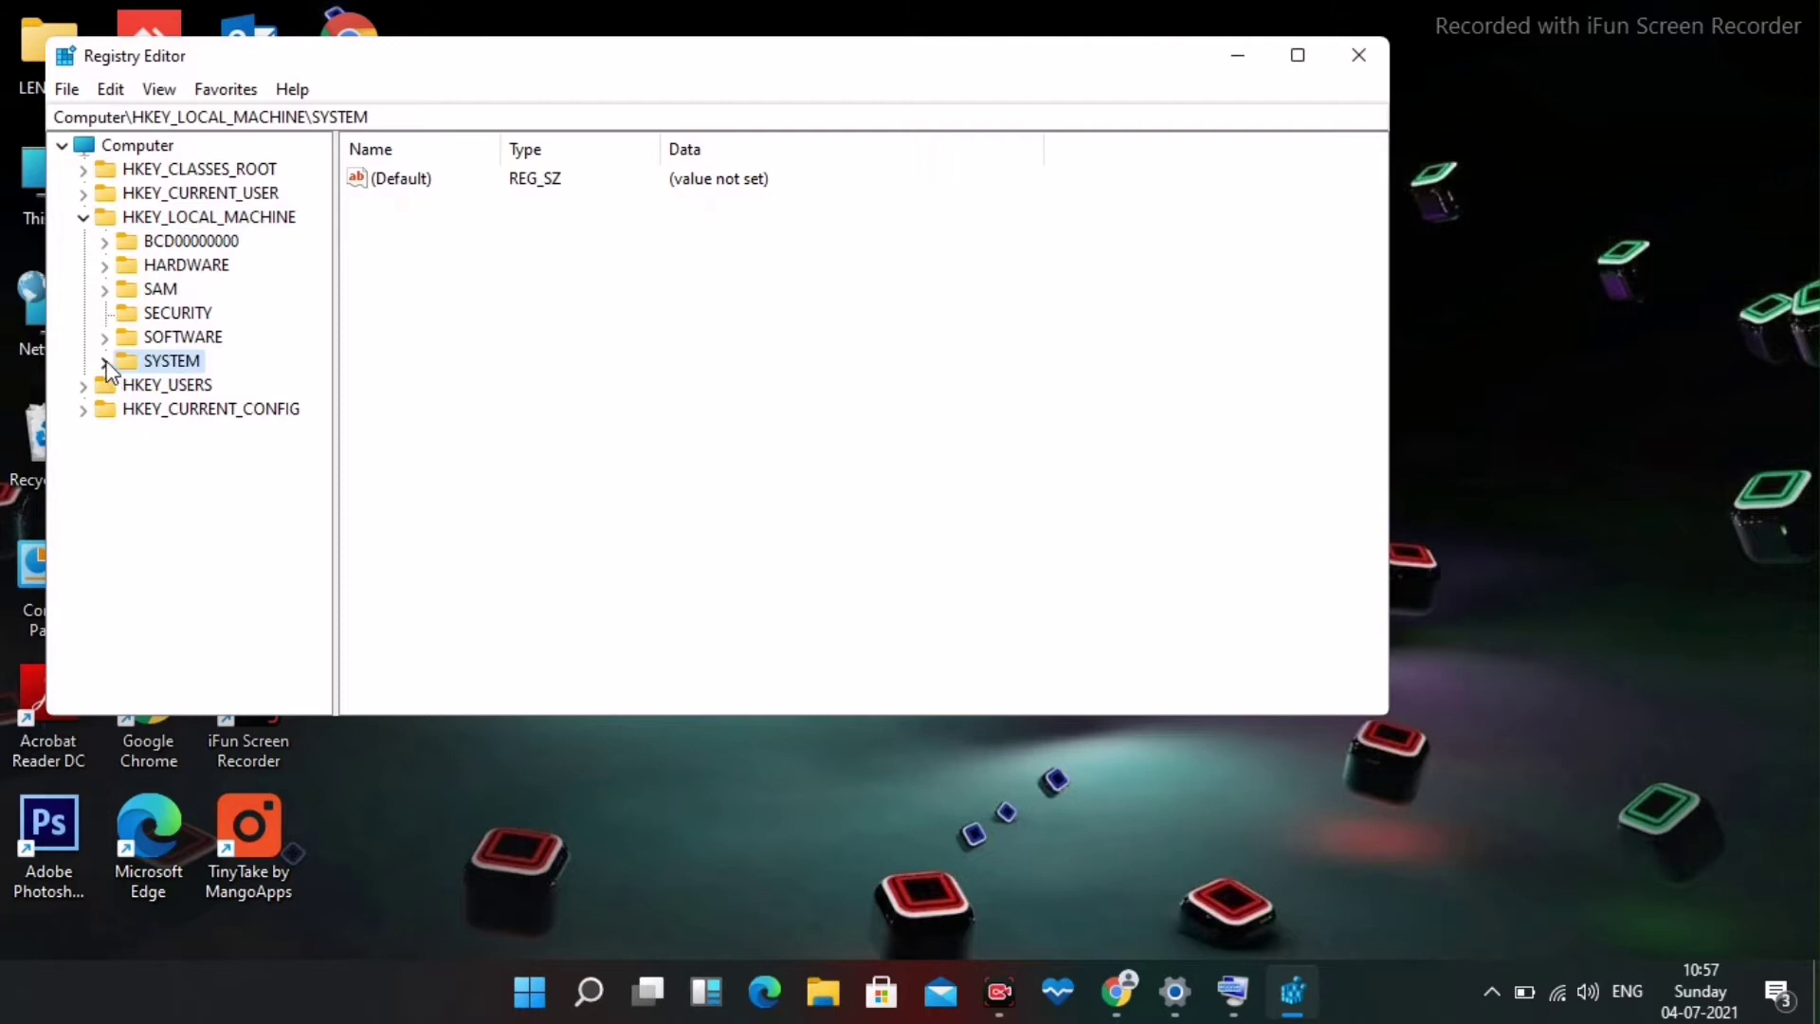
pyautogui.click(104, 361)
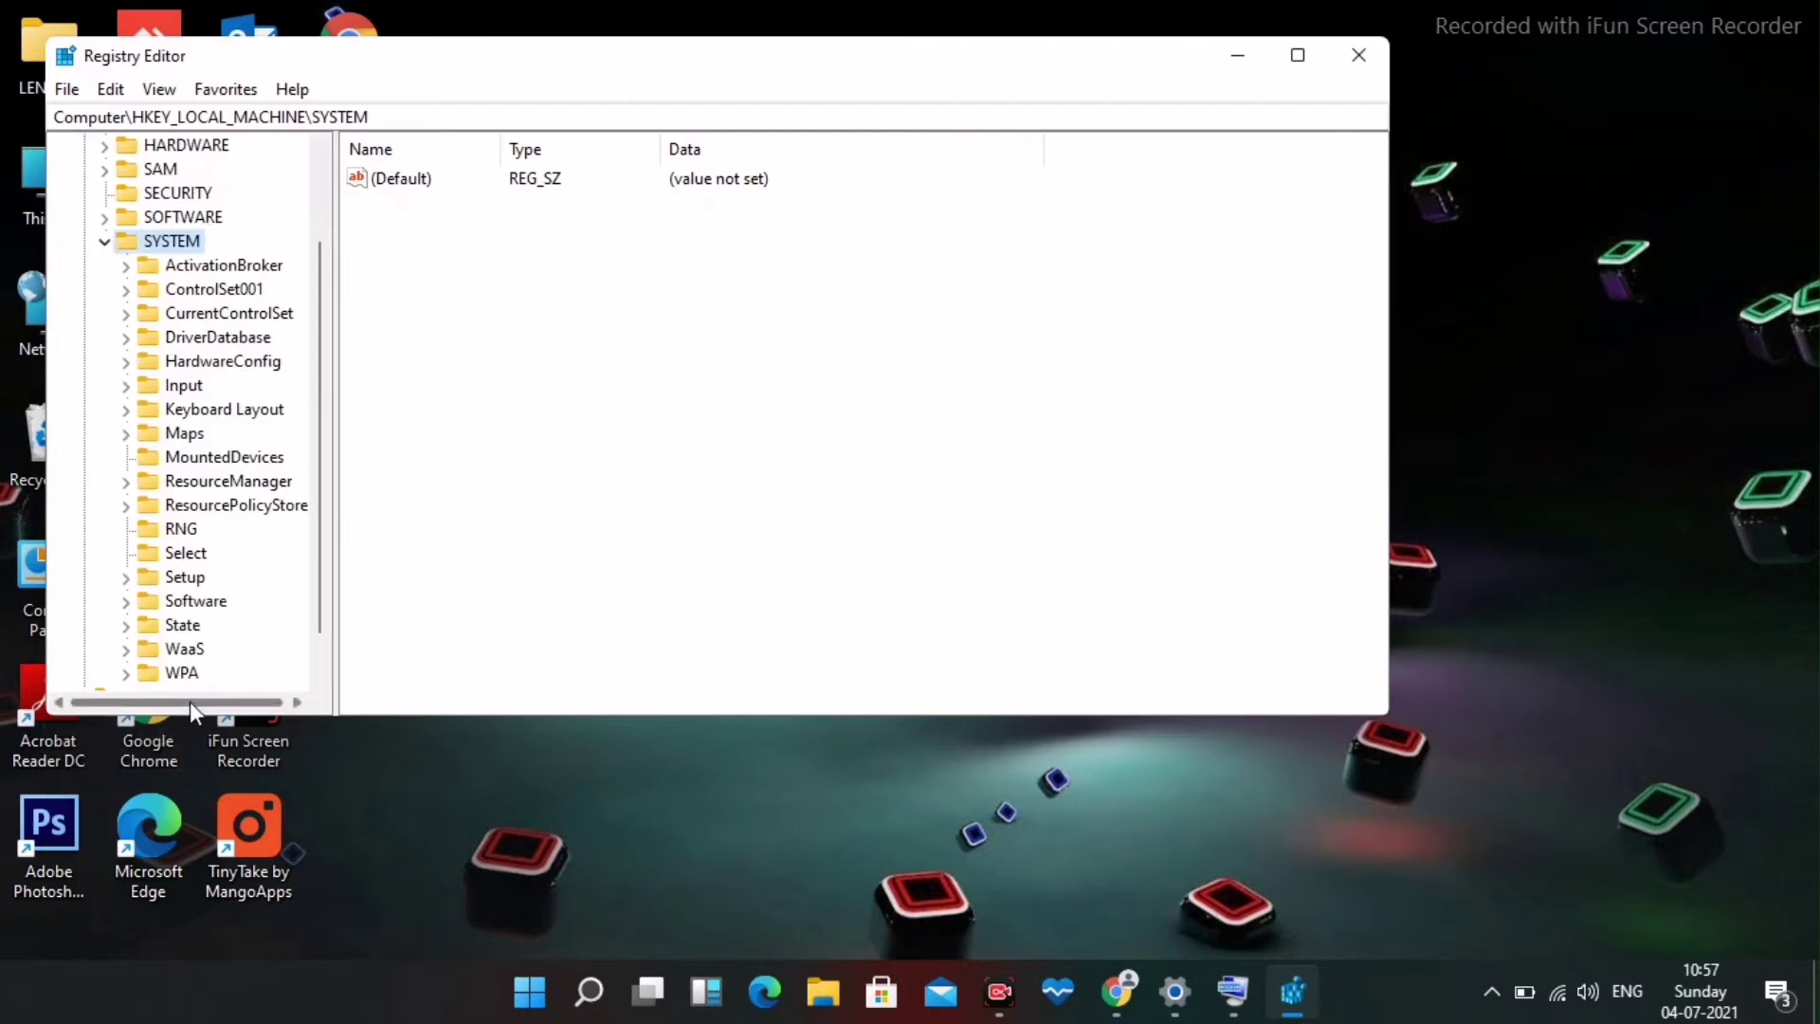
pyautogui.moveTo(190, 701); pyautogui.dragTo(213, 697)
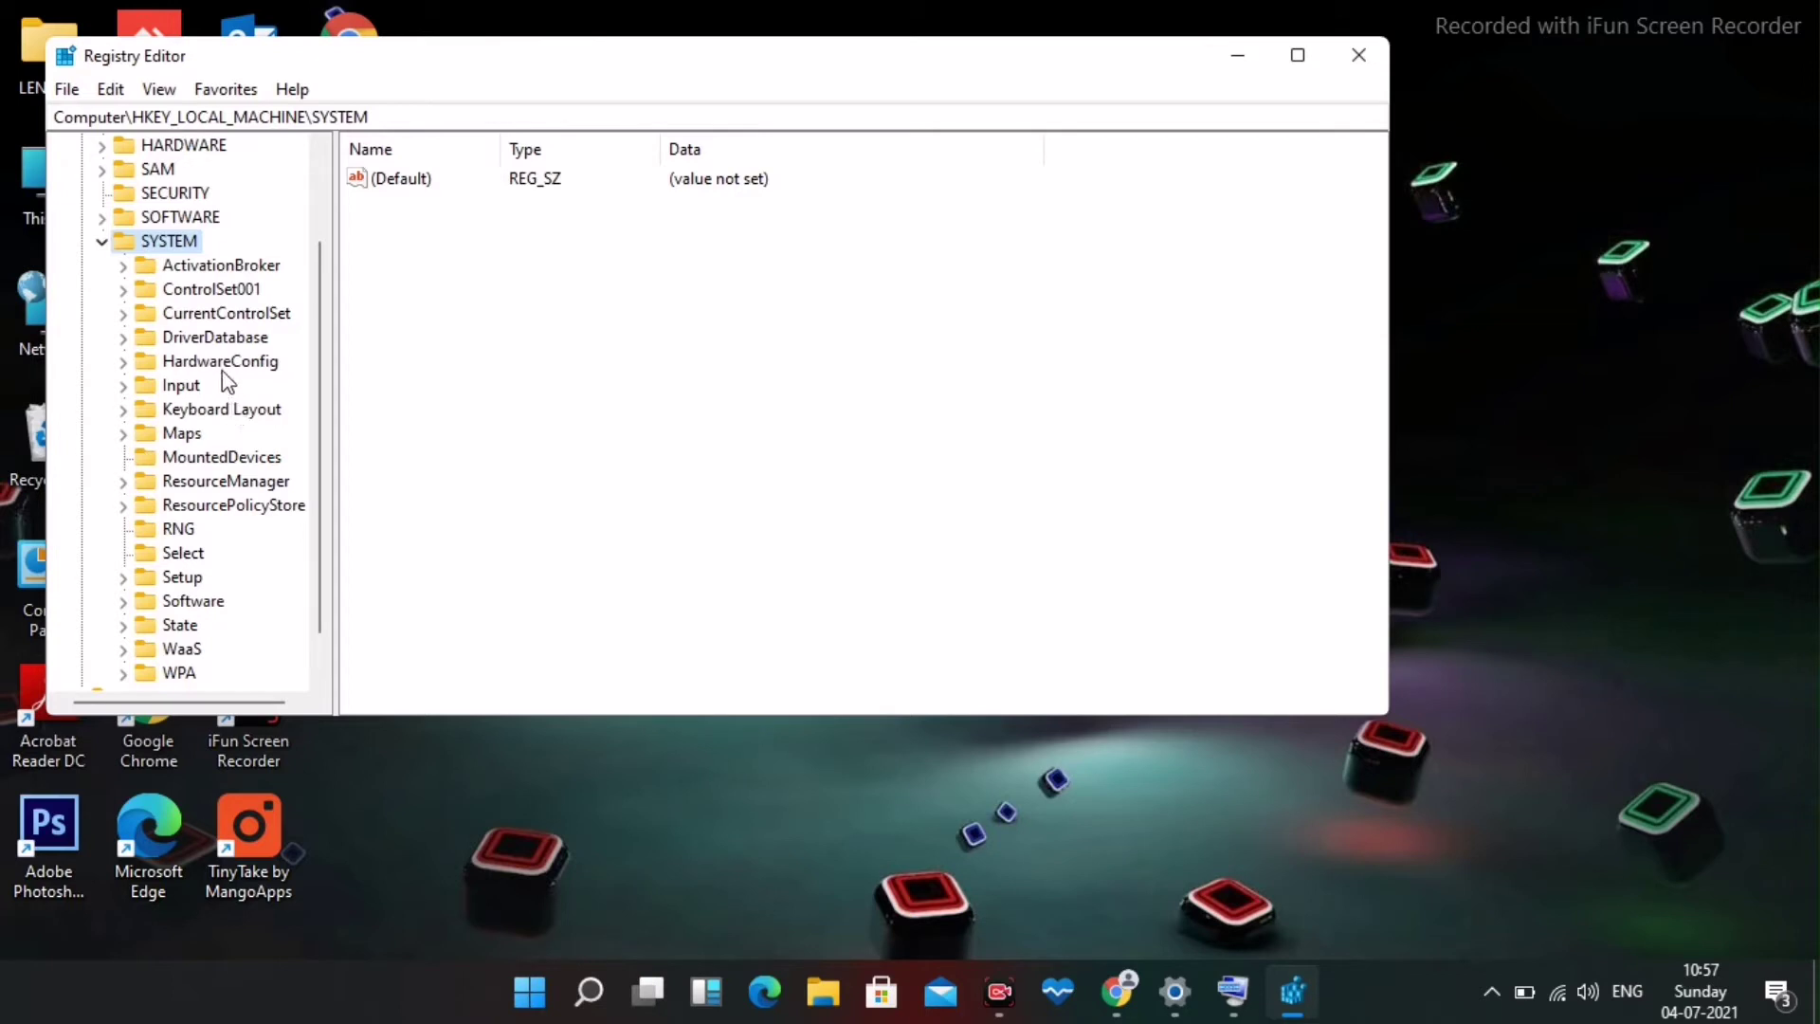
pyautogui.click(170, 315)
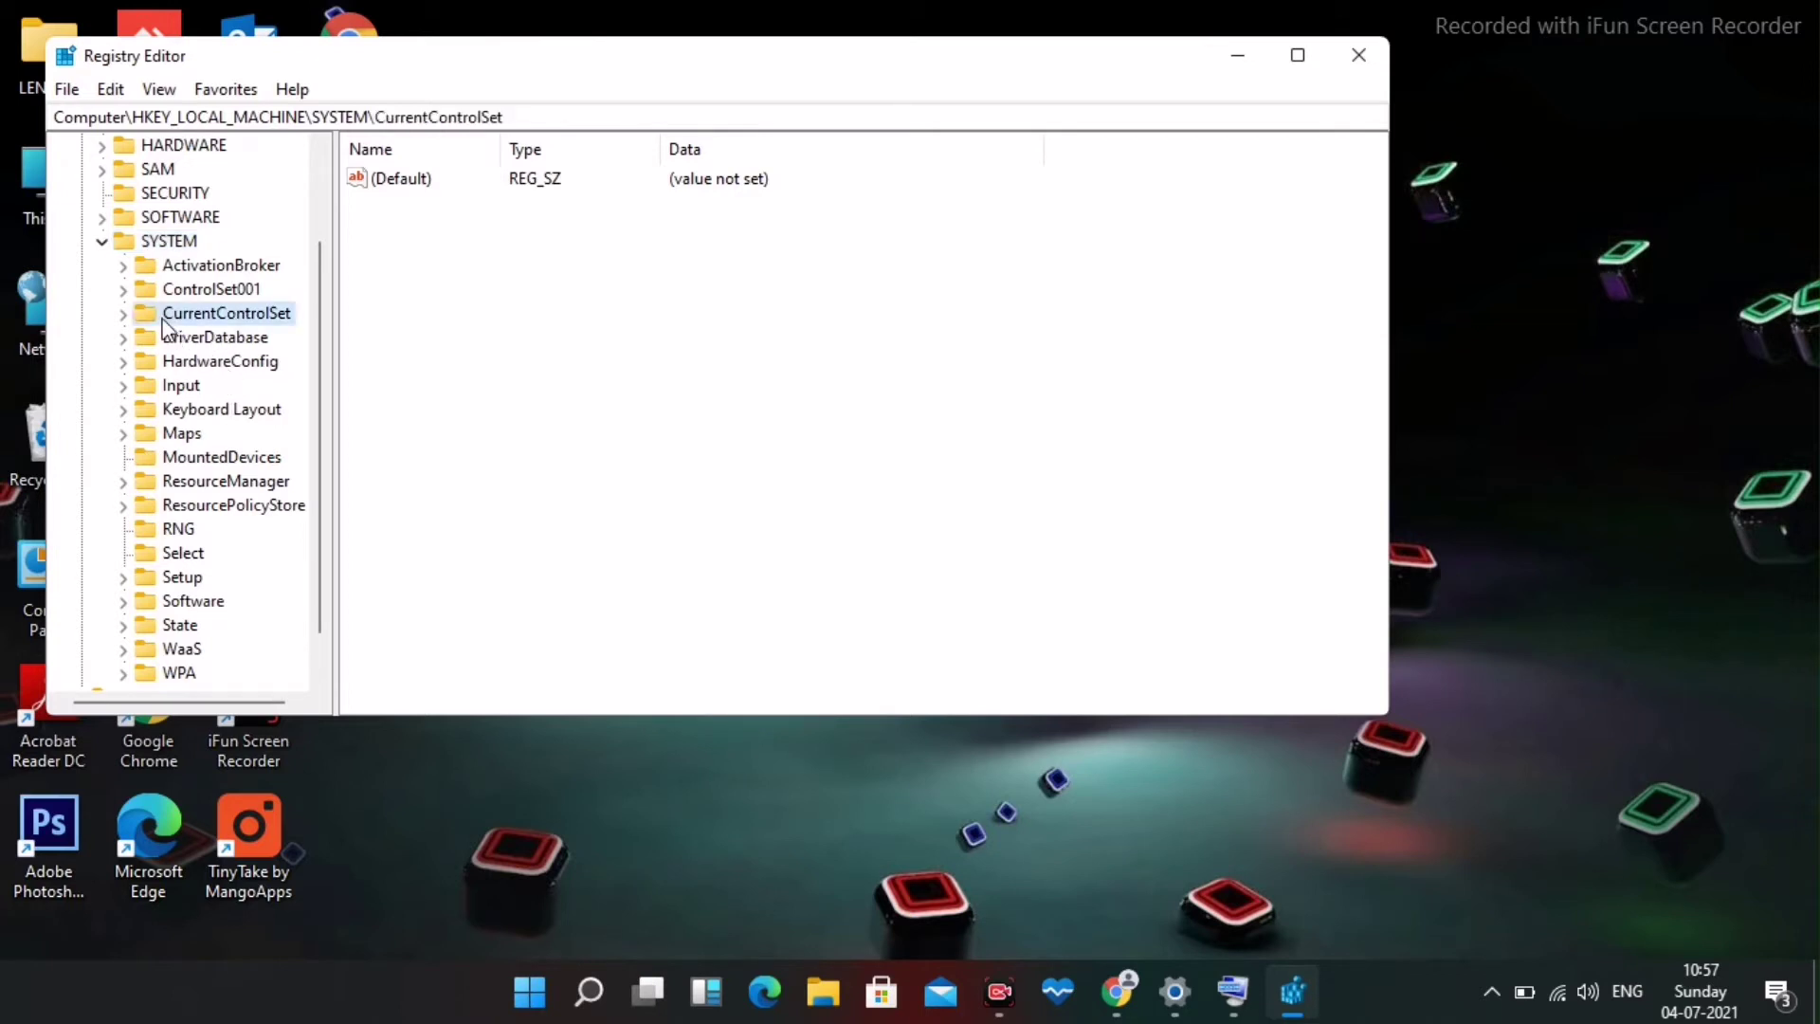
pyautogui.click(123, 314)
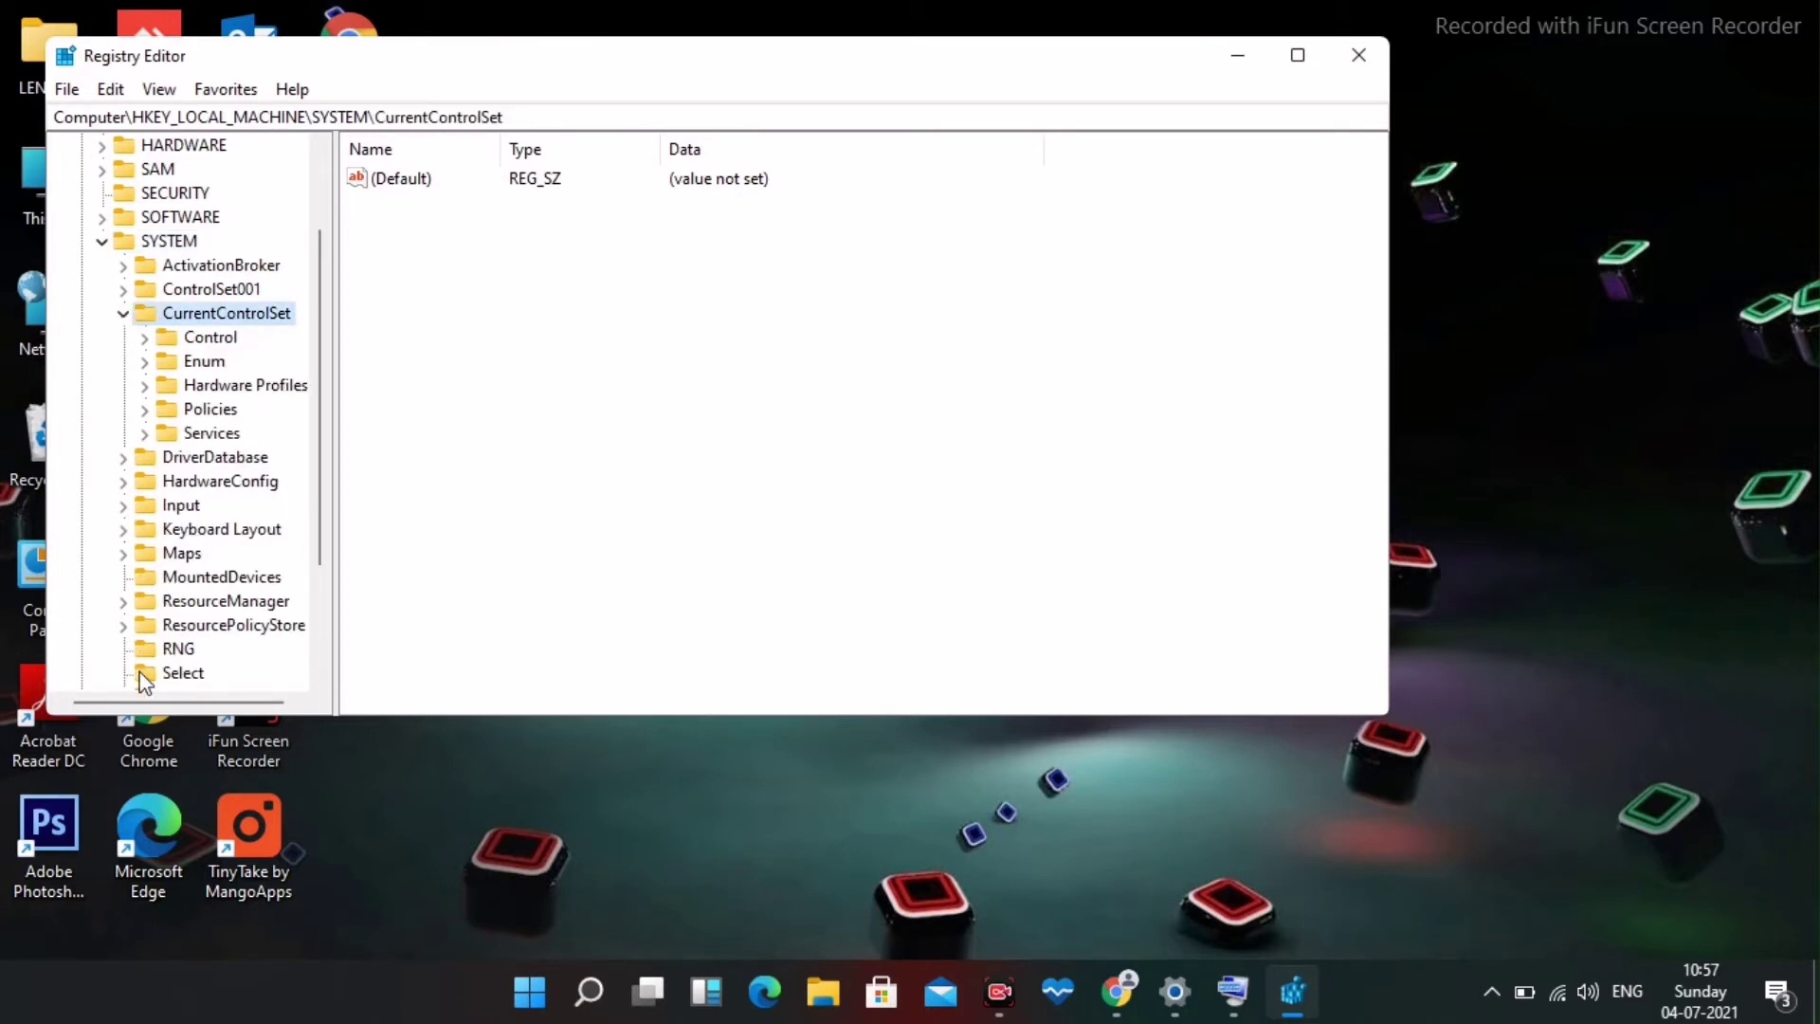
pyautogui.moveTo(136, 700); pyautogui.dragTo(148, 702)
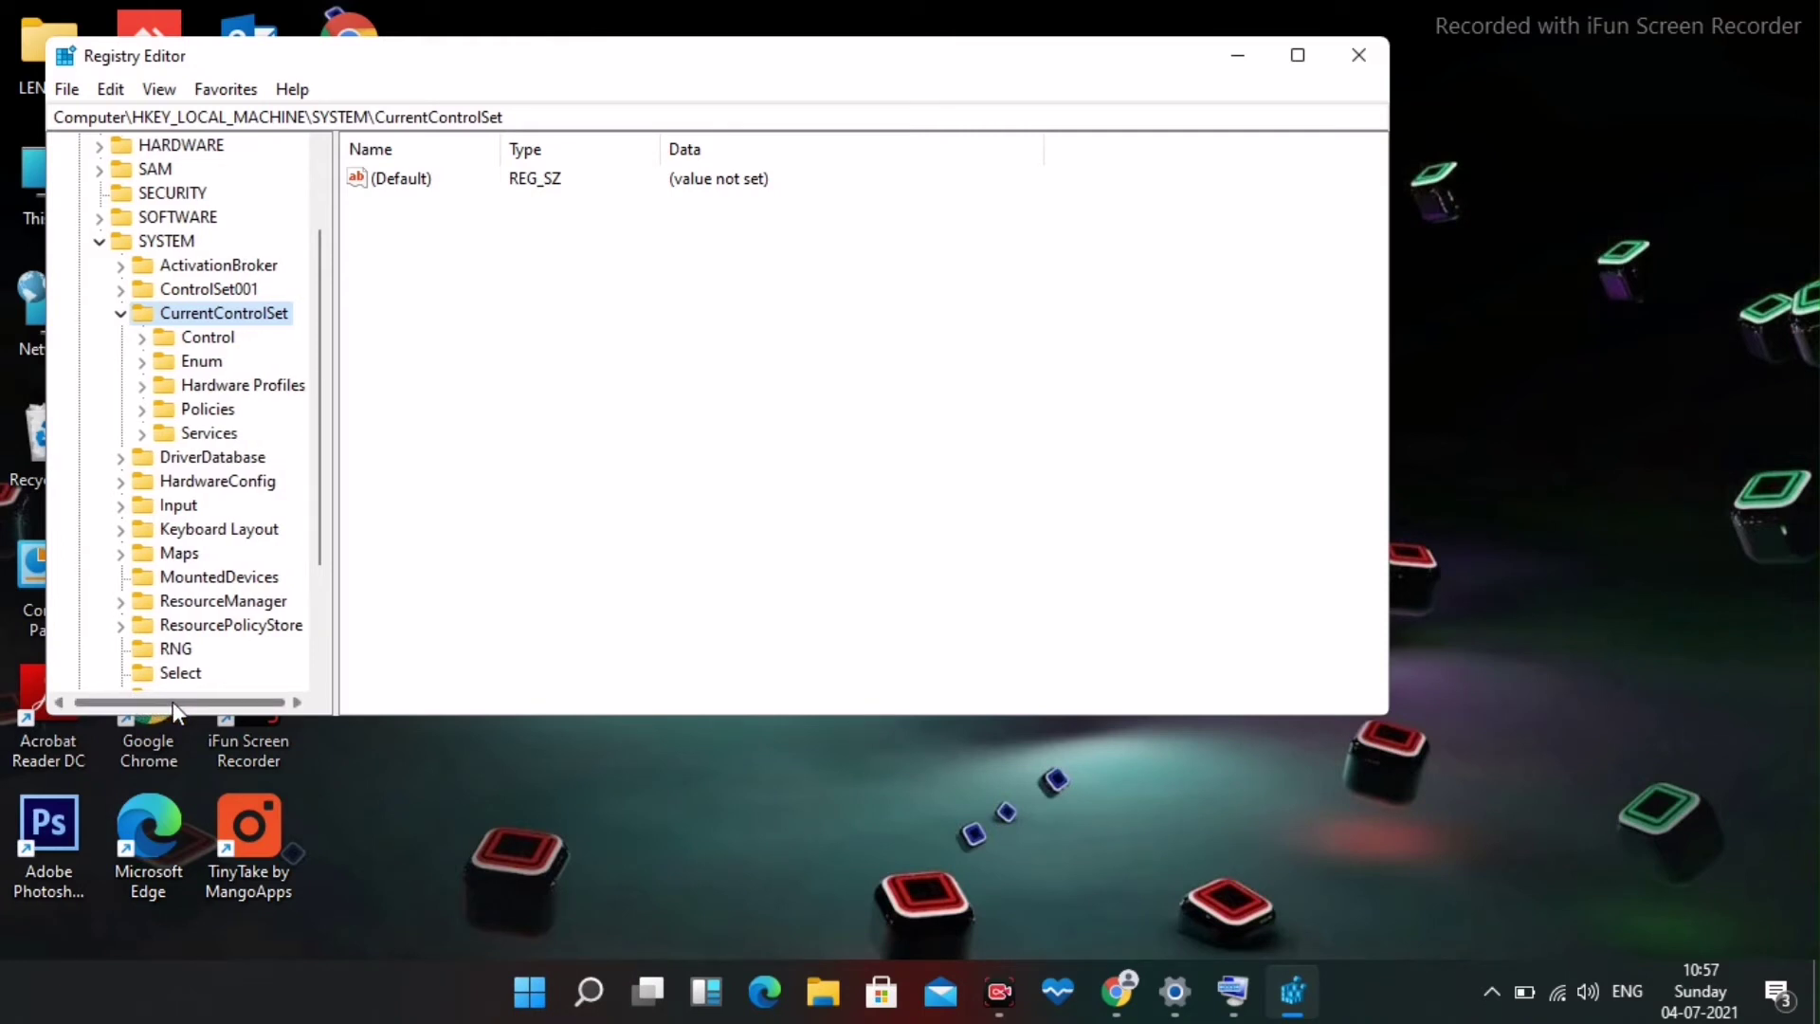
pyautogui.click(194, 435)
pyautogui.click(141, 433)
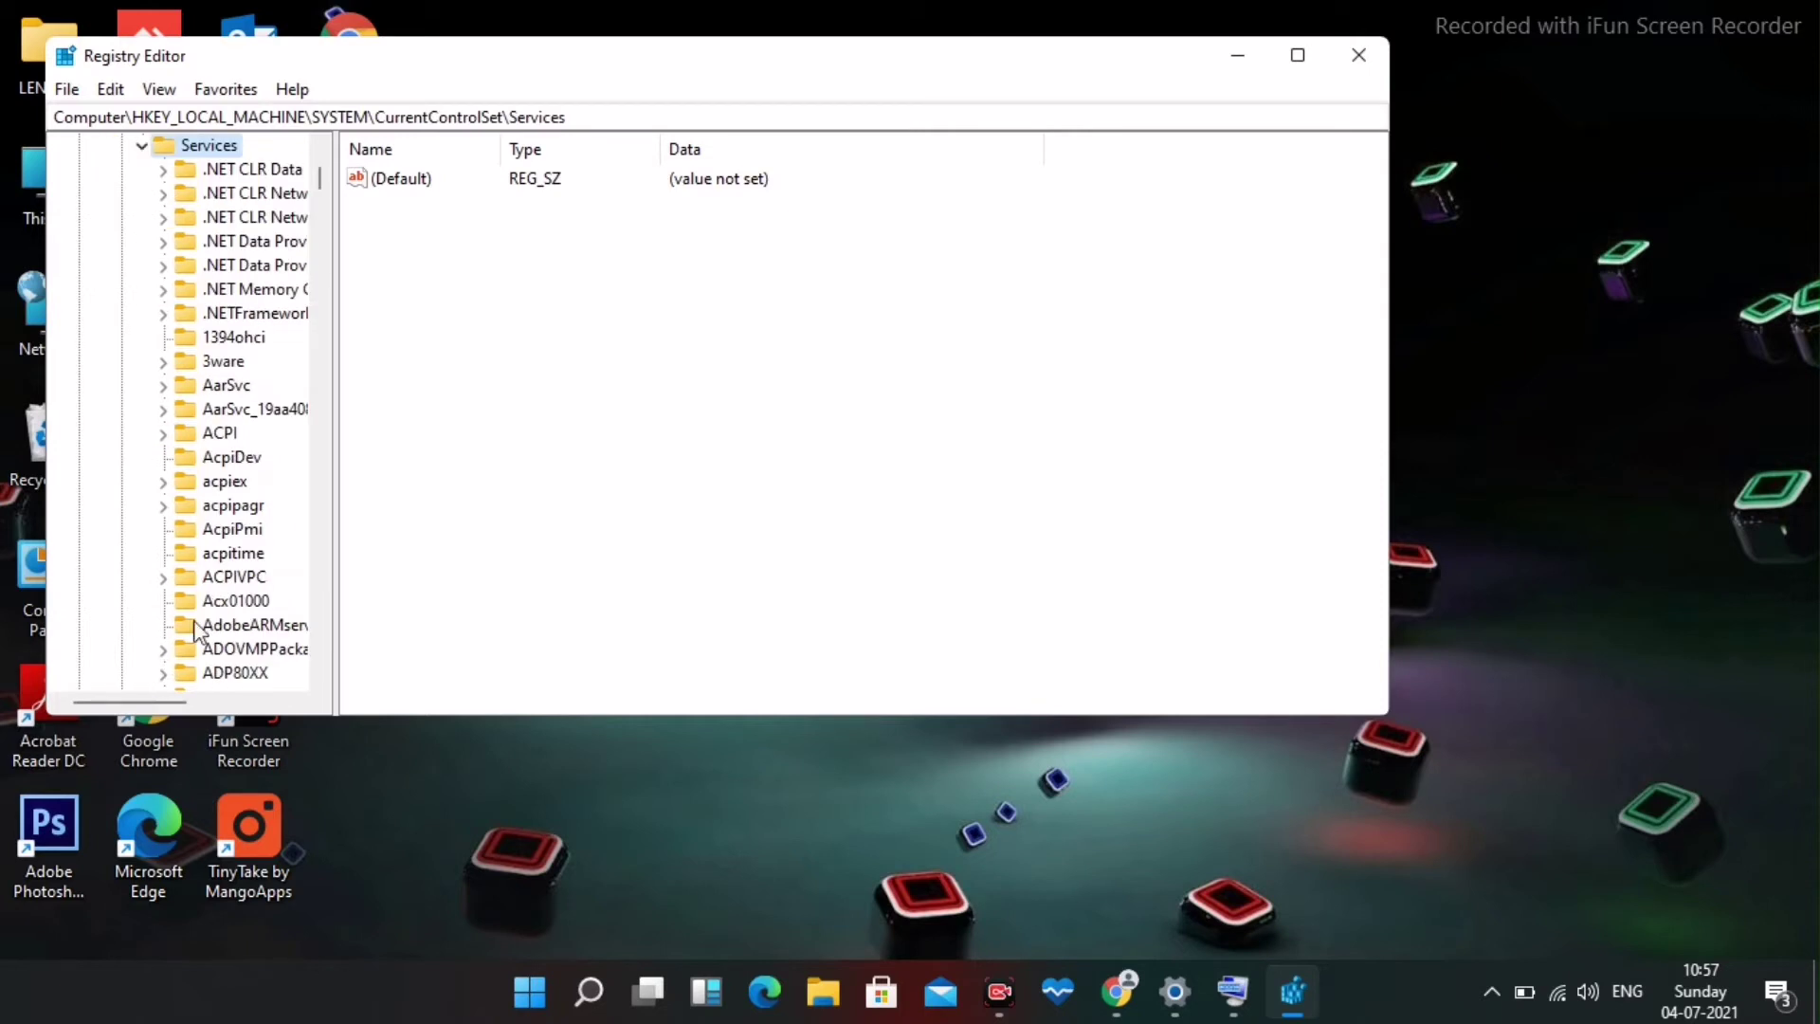
# Find the i8042prt key under Services in the registry tree and select it.
pyautogui.moveTo(131, 703); pyautogui.dragTo(218, 507)
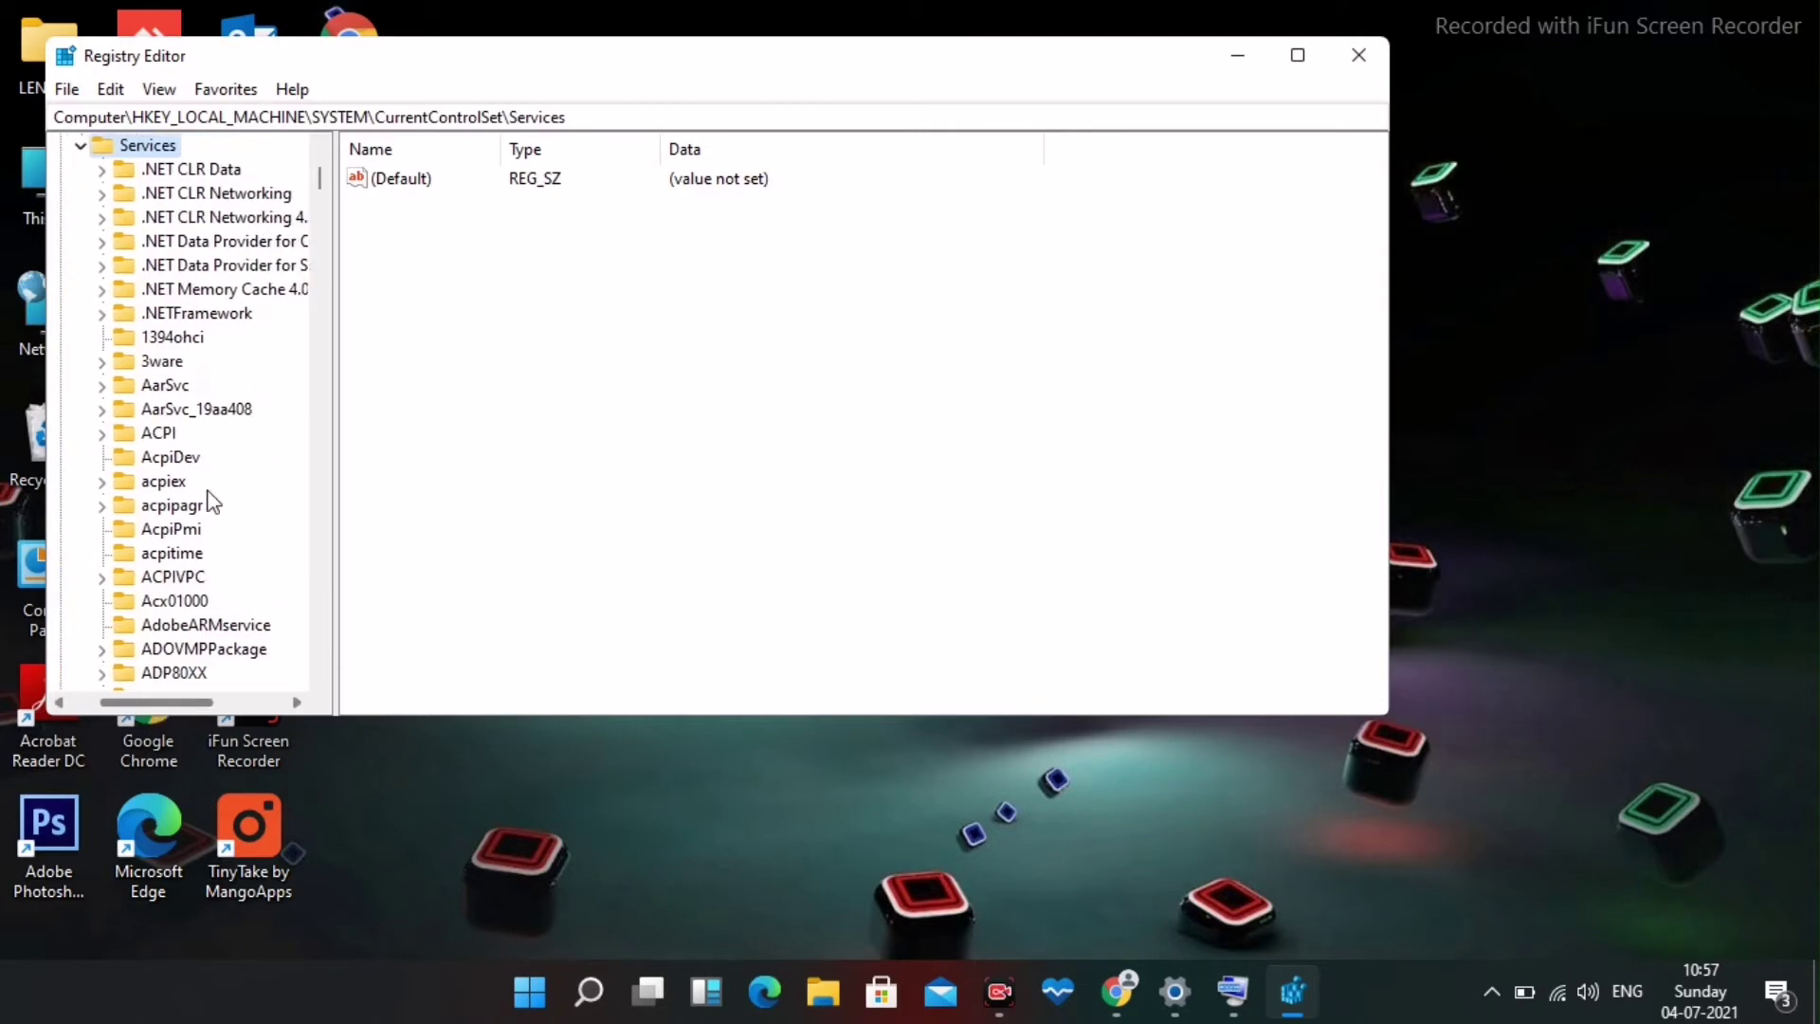
pyautogui.scroll(-13, 248, 299)
pyautogui.scroll(-11, 254, 299)
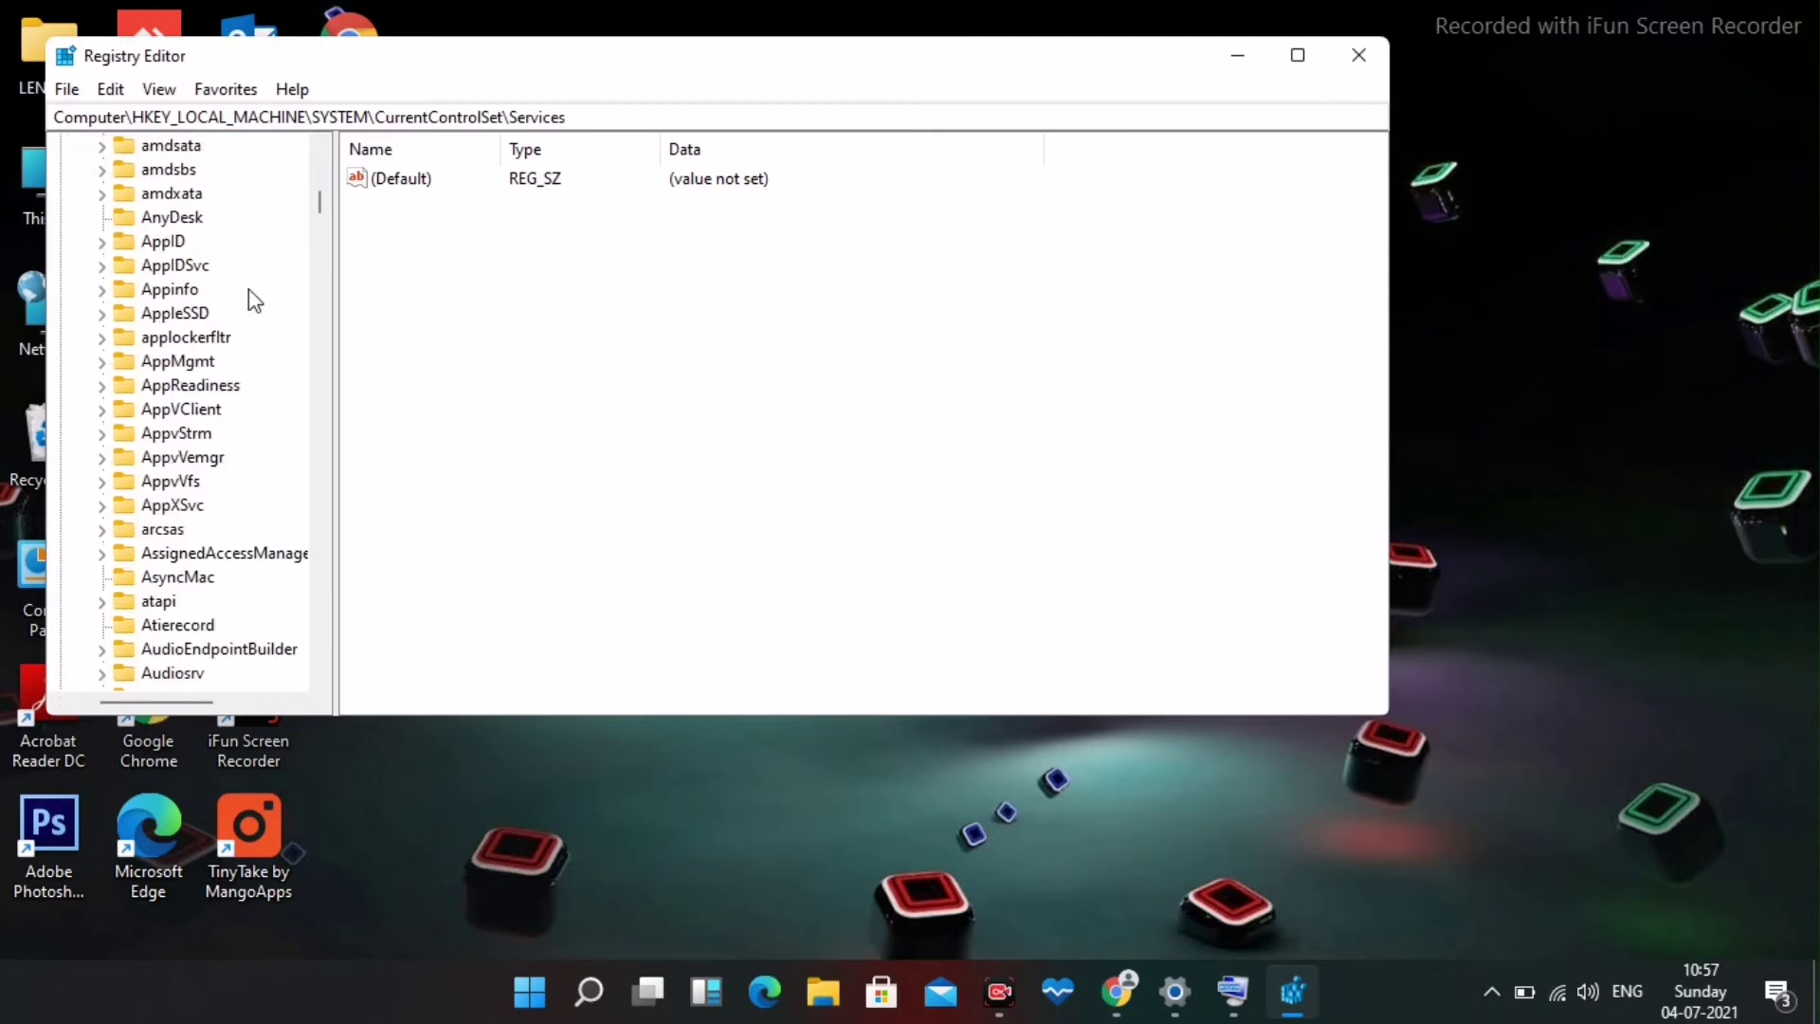
pyautogui.scroll(-18, 254, 298)
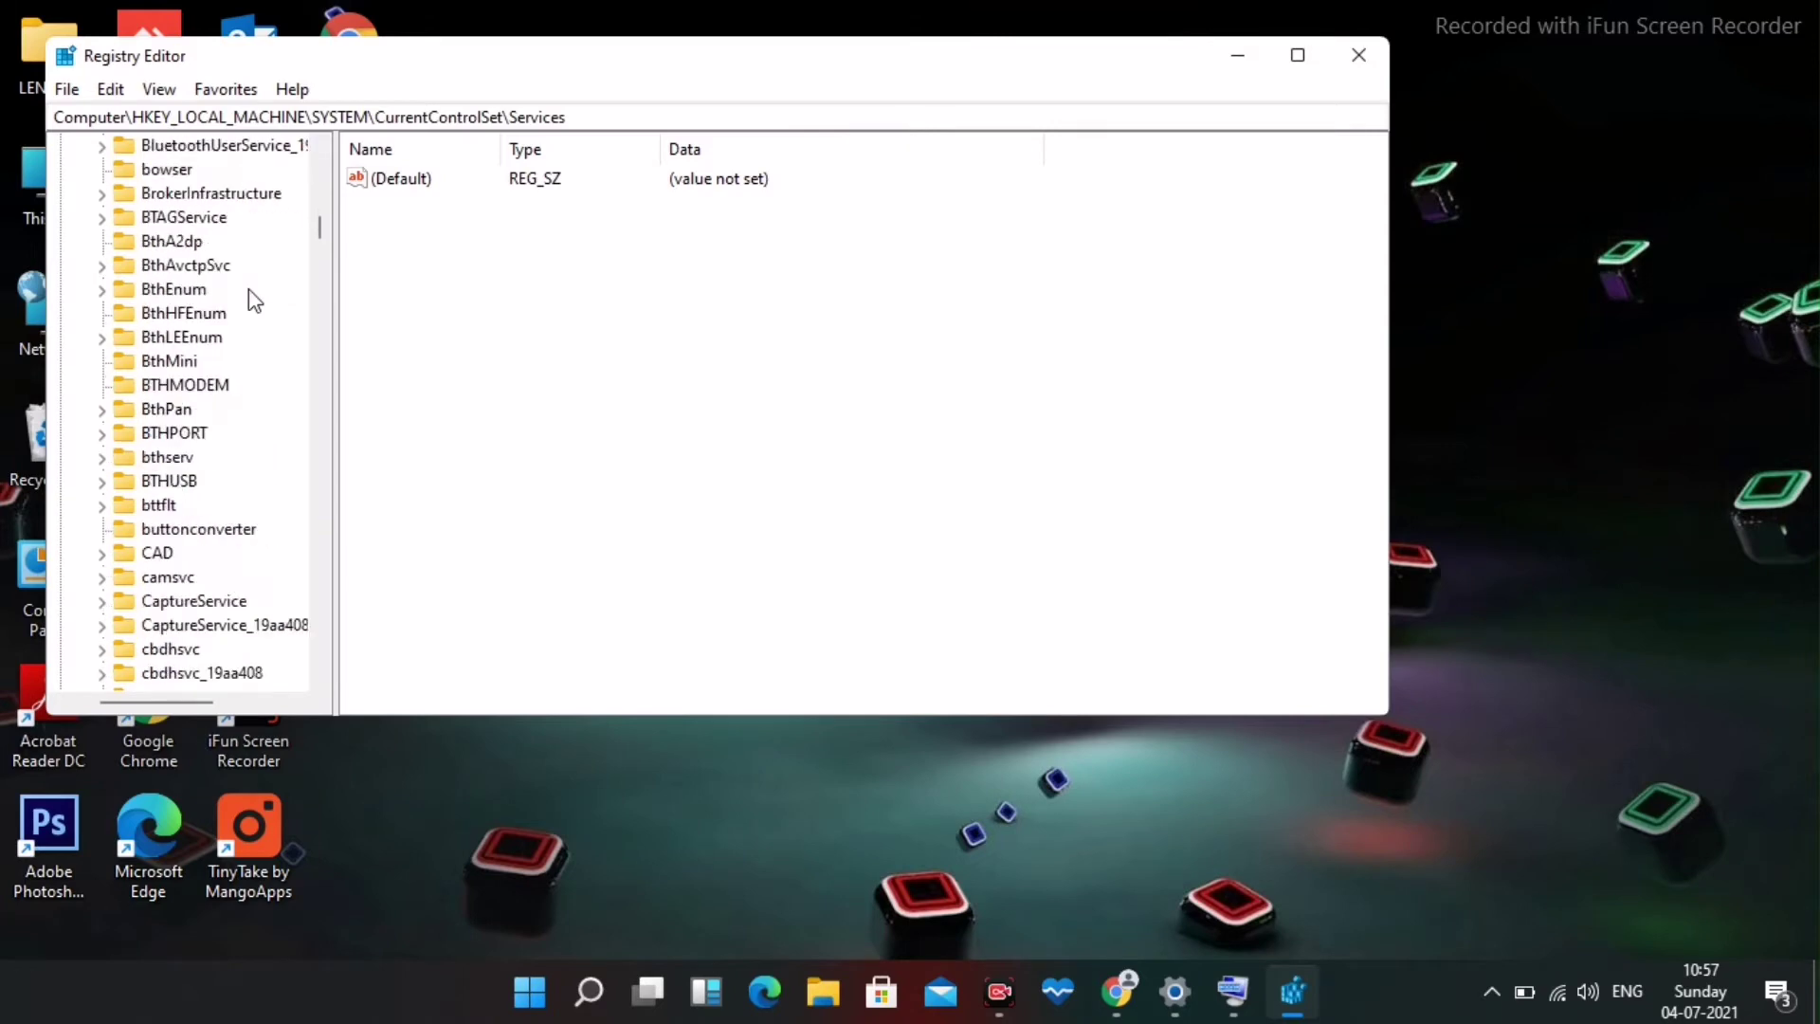
pyautogui.scroll(-20, 249, 291)
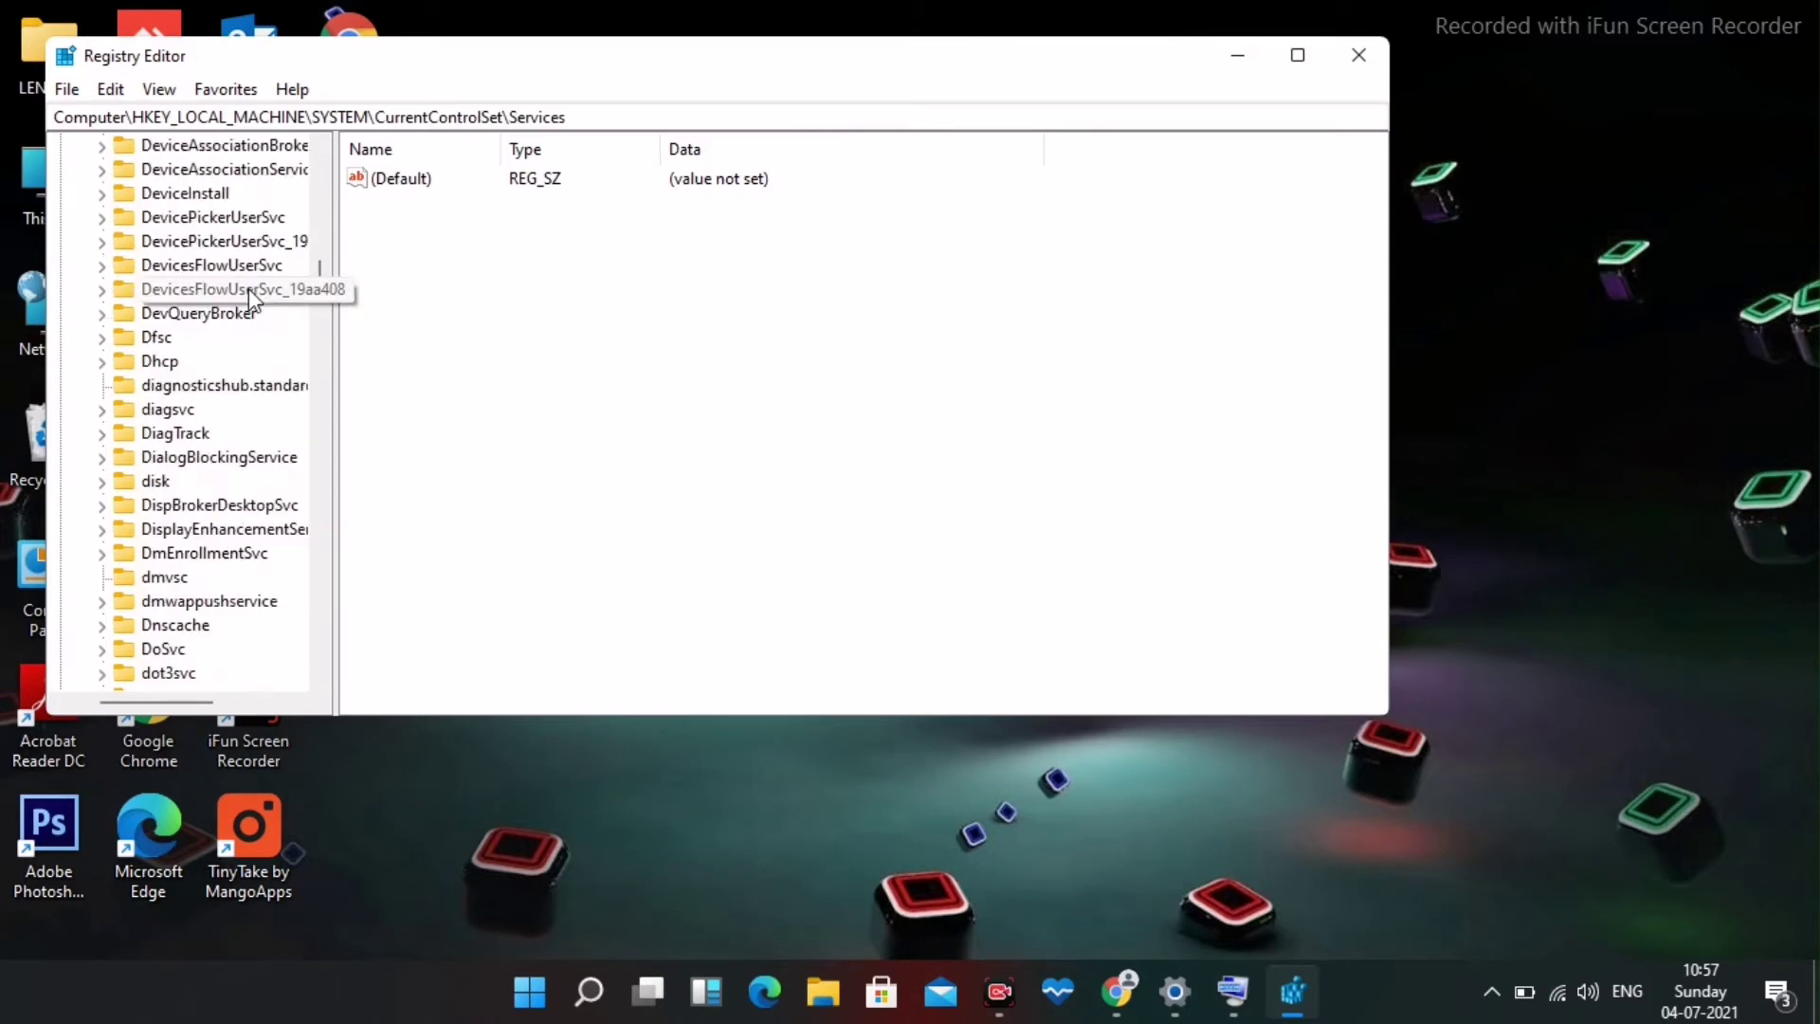
pyautogui.scroll(-14, 252, 298)
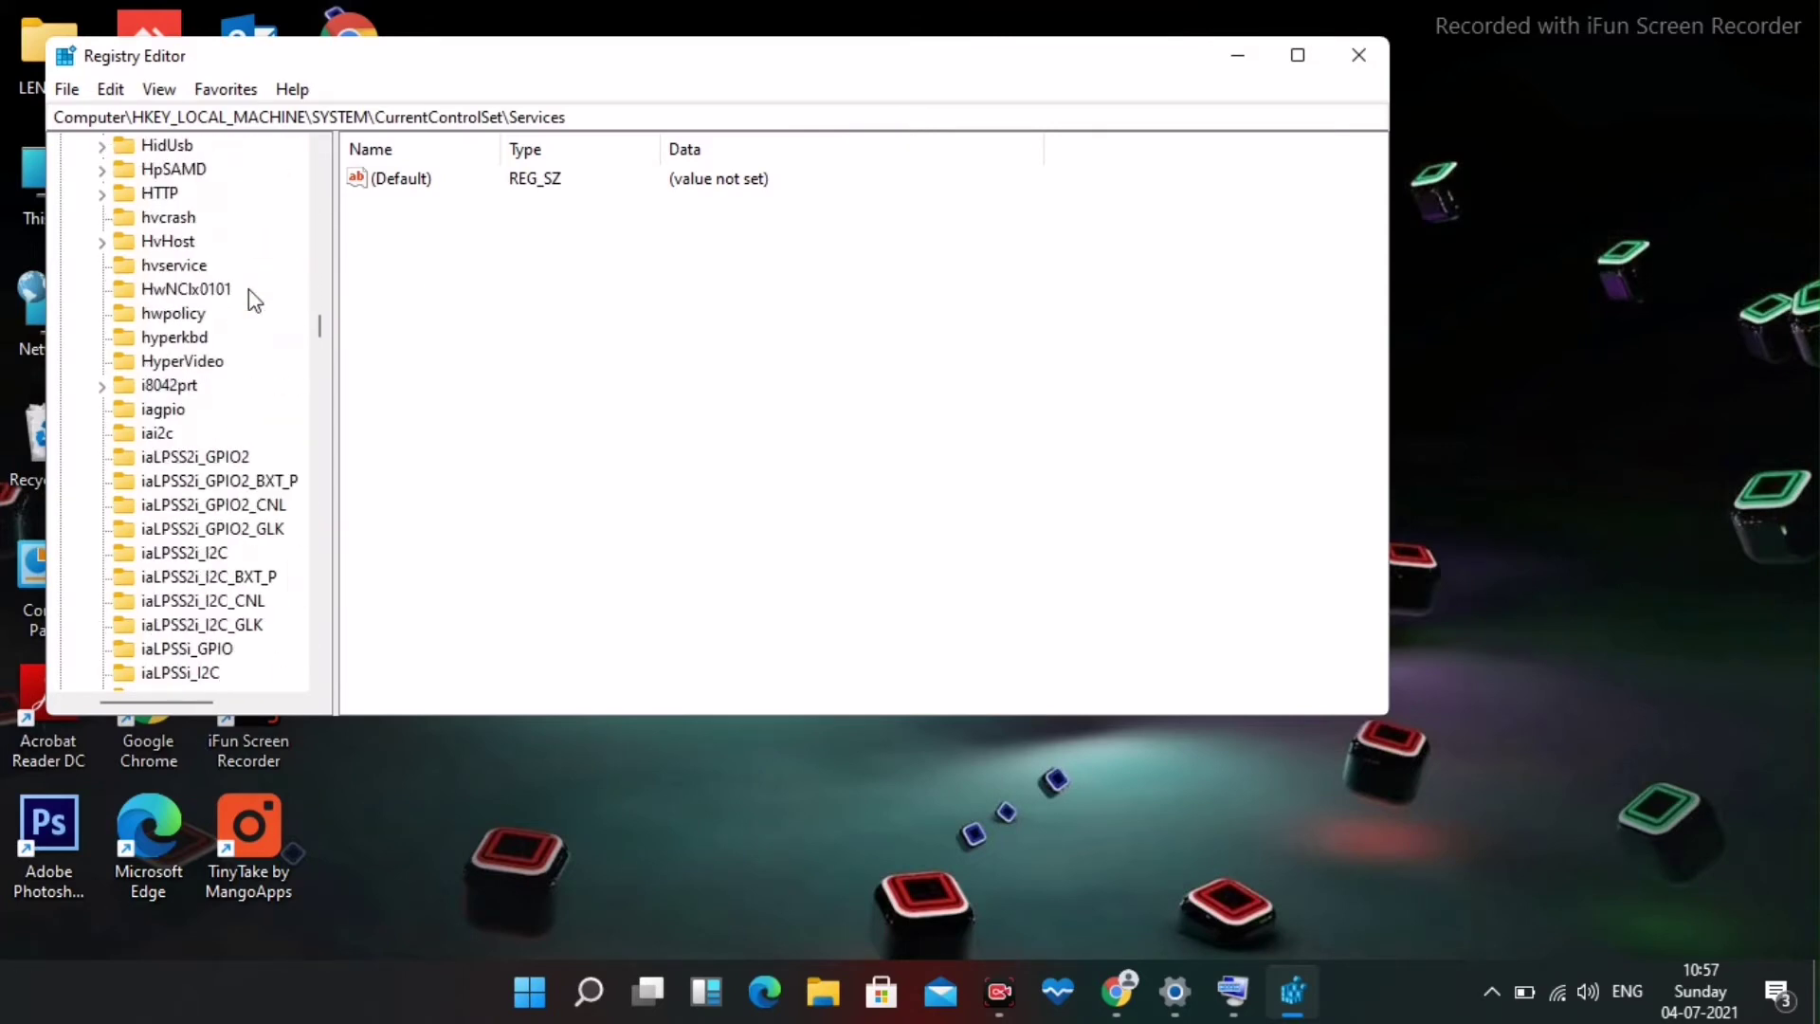
pyautogui.scroll(-15, 248, 288)
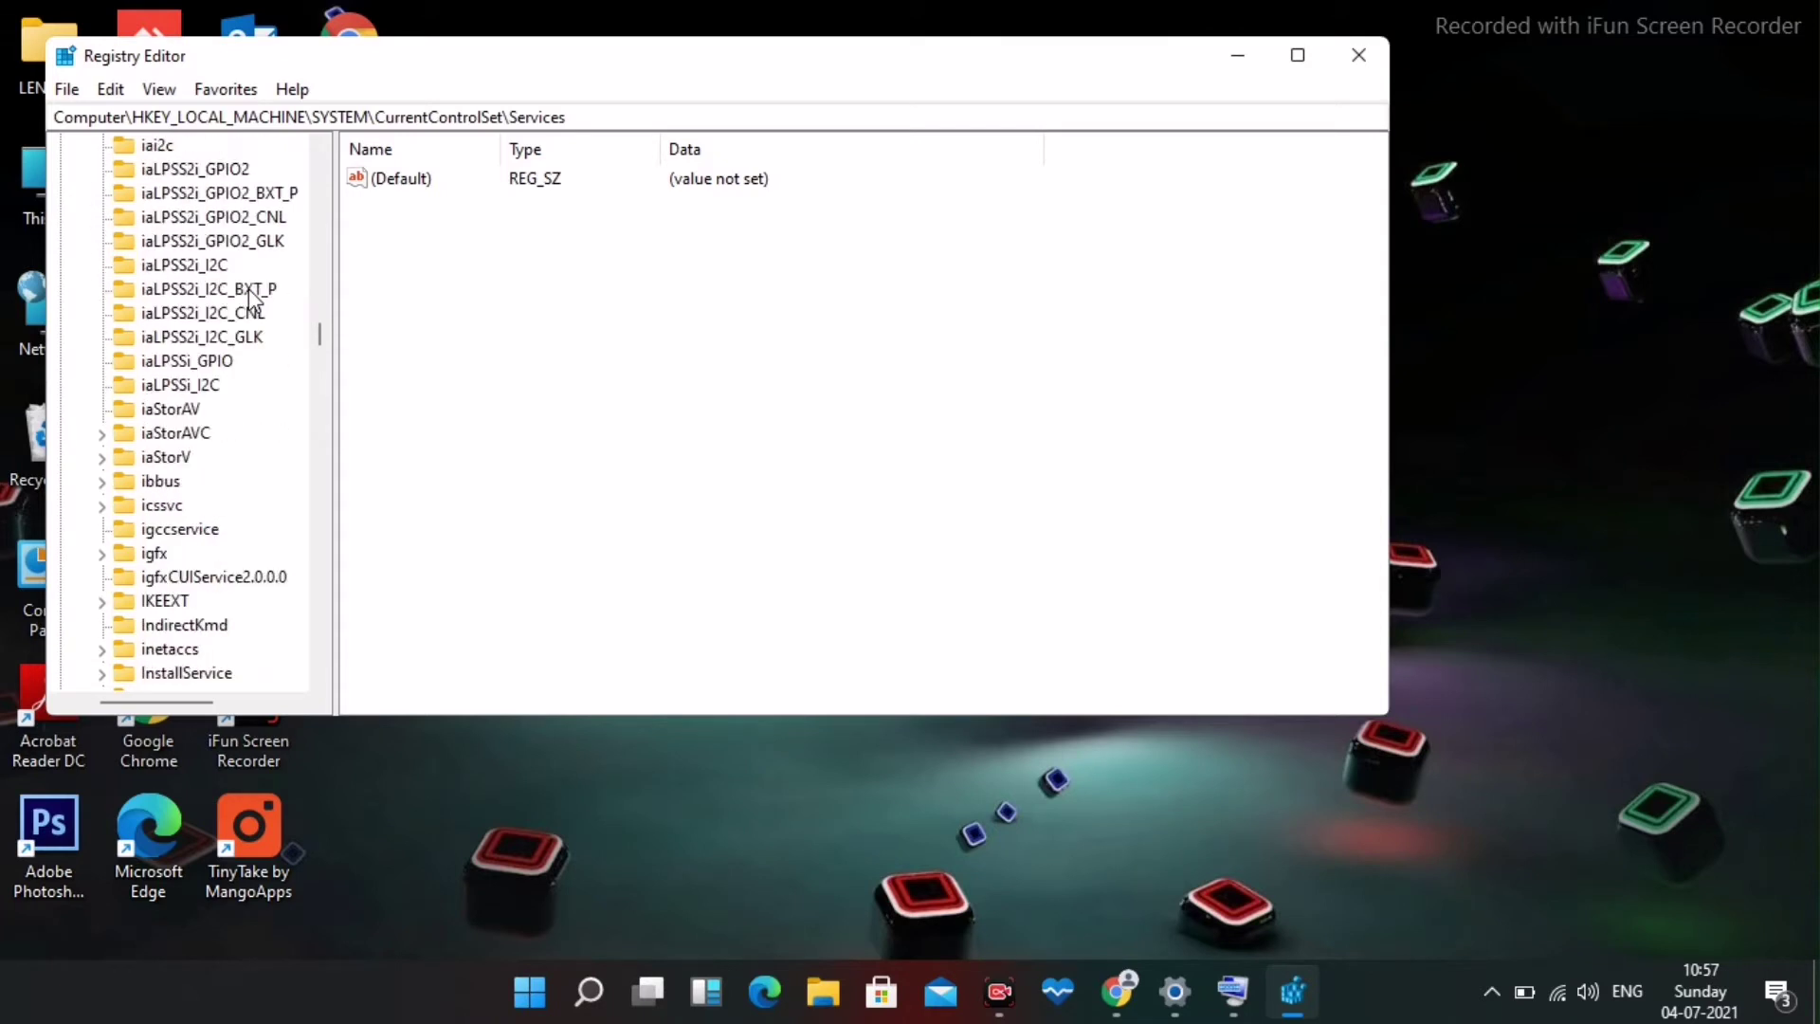
pyautogui.scroll(20, 254, 299)
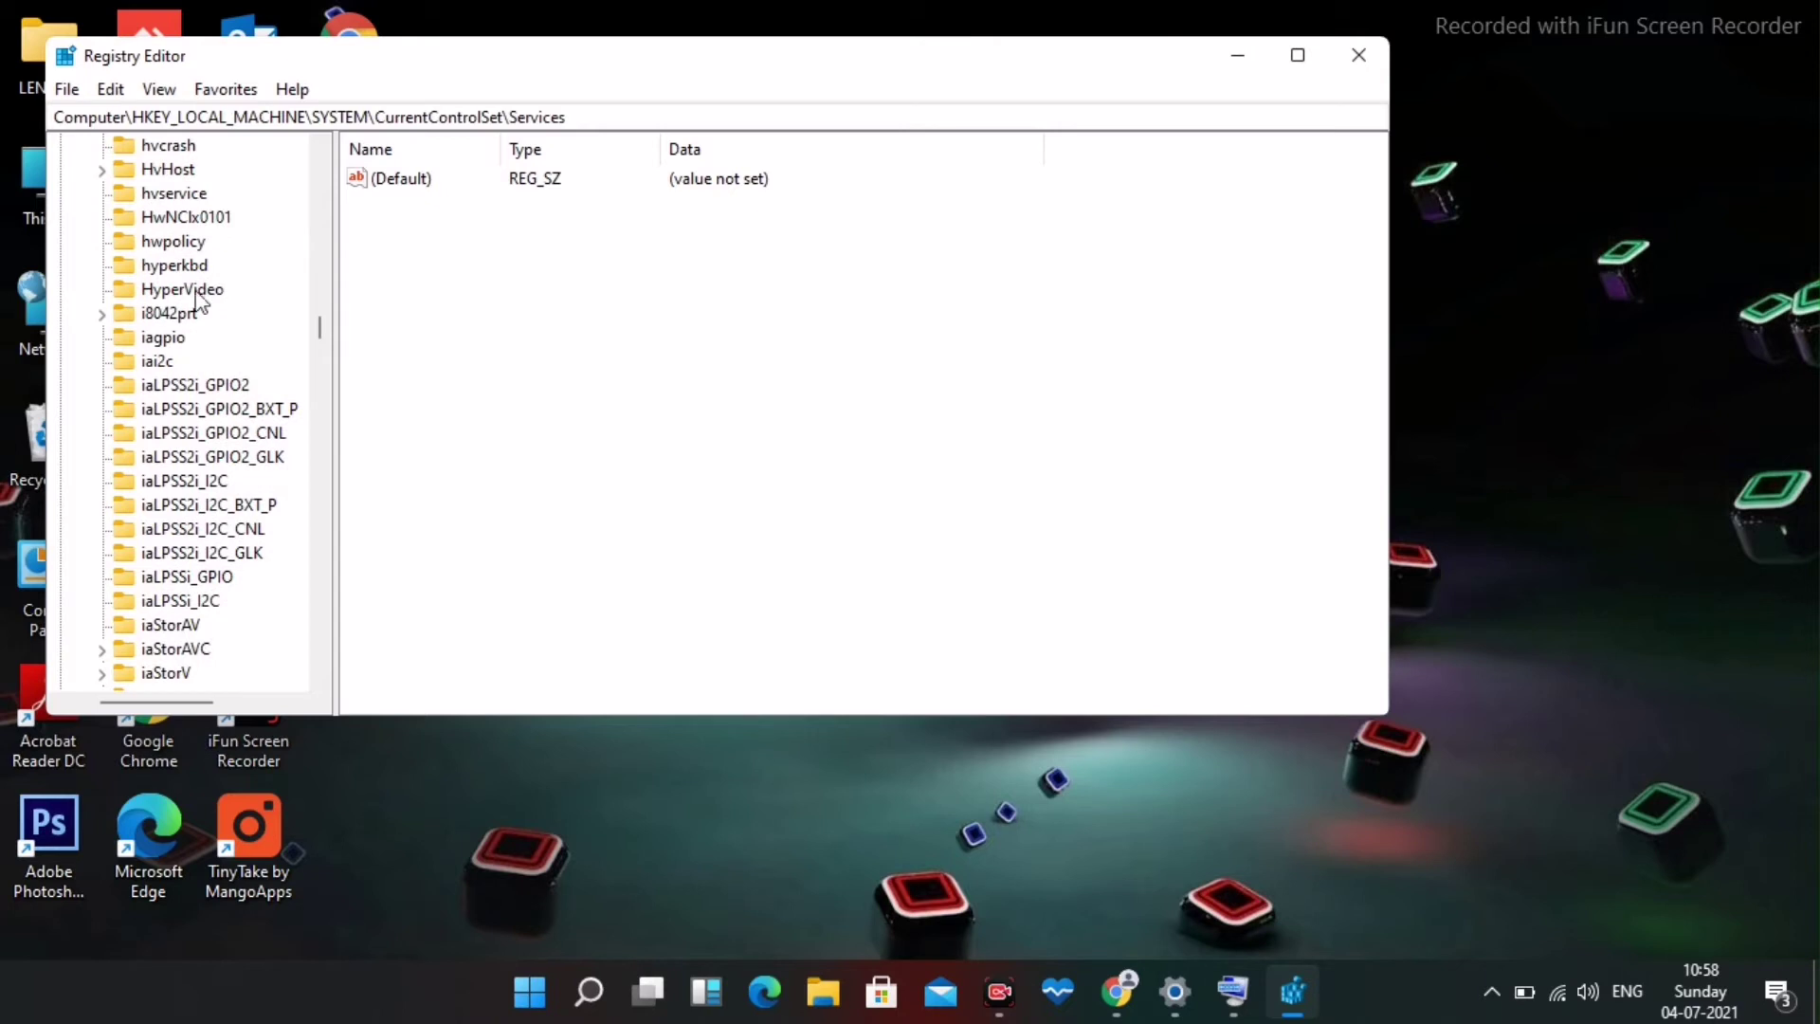
pyautogui.click(161, 315)
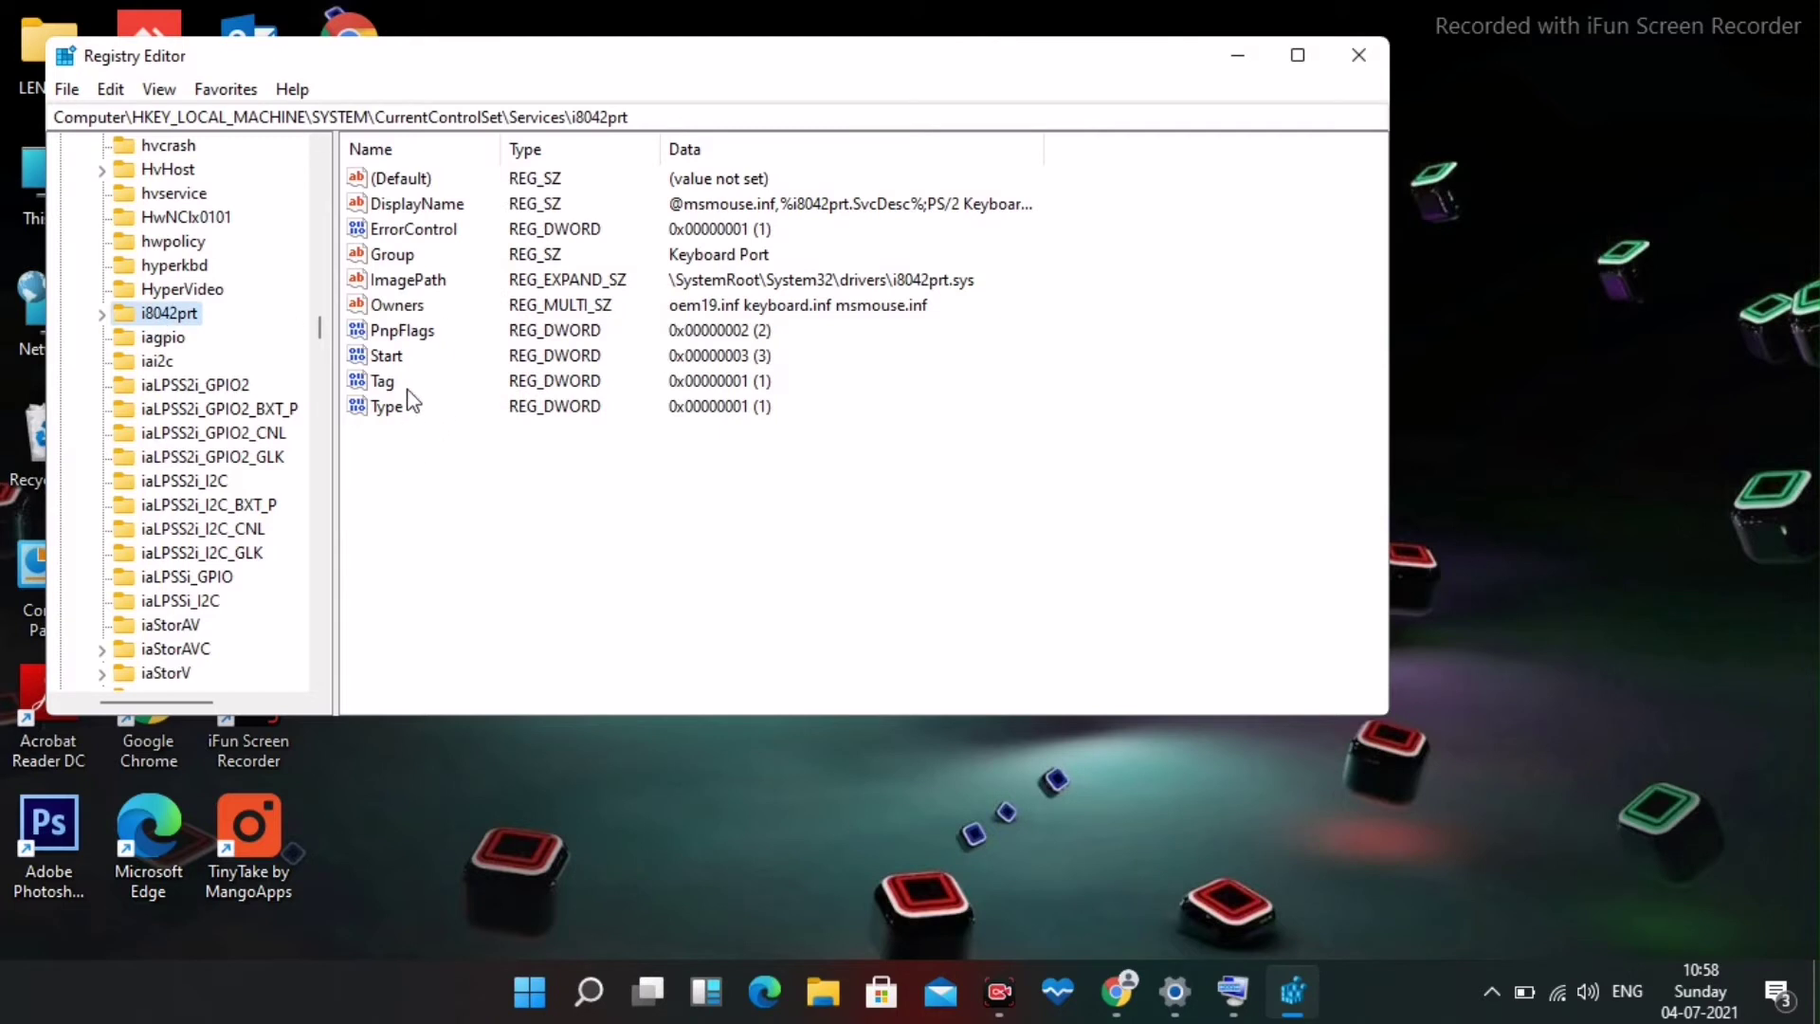
# Enter 1 as the value data of i8042prt's Start value, cancel the edit and close the Registry Editor.
pyautogui.doubleClick(387, 355)
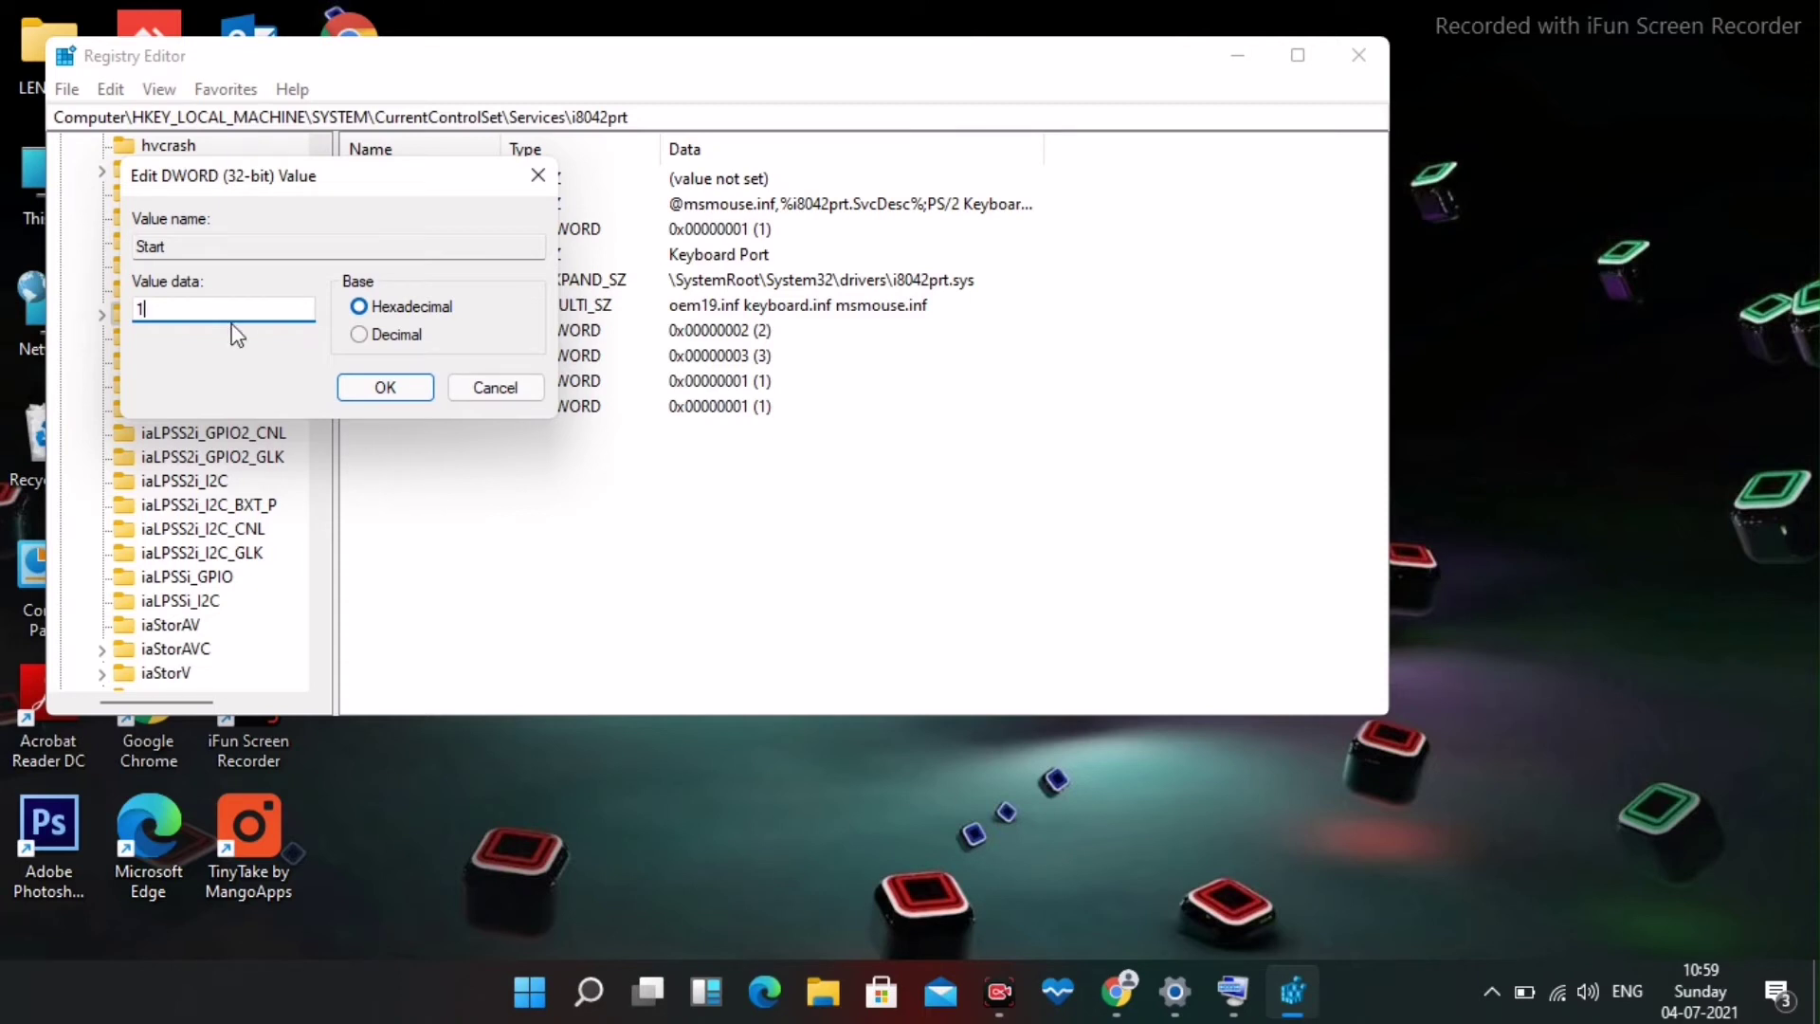
pyautogui.click(495, 388)
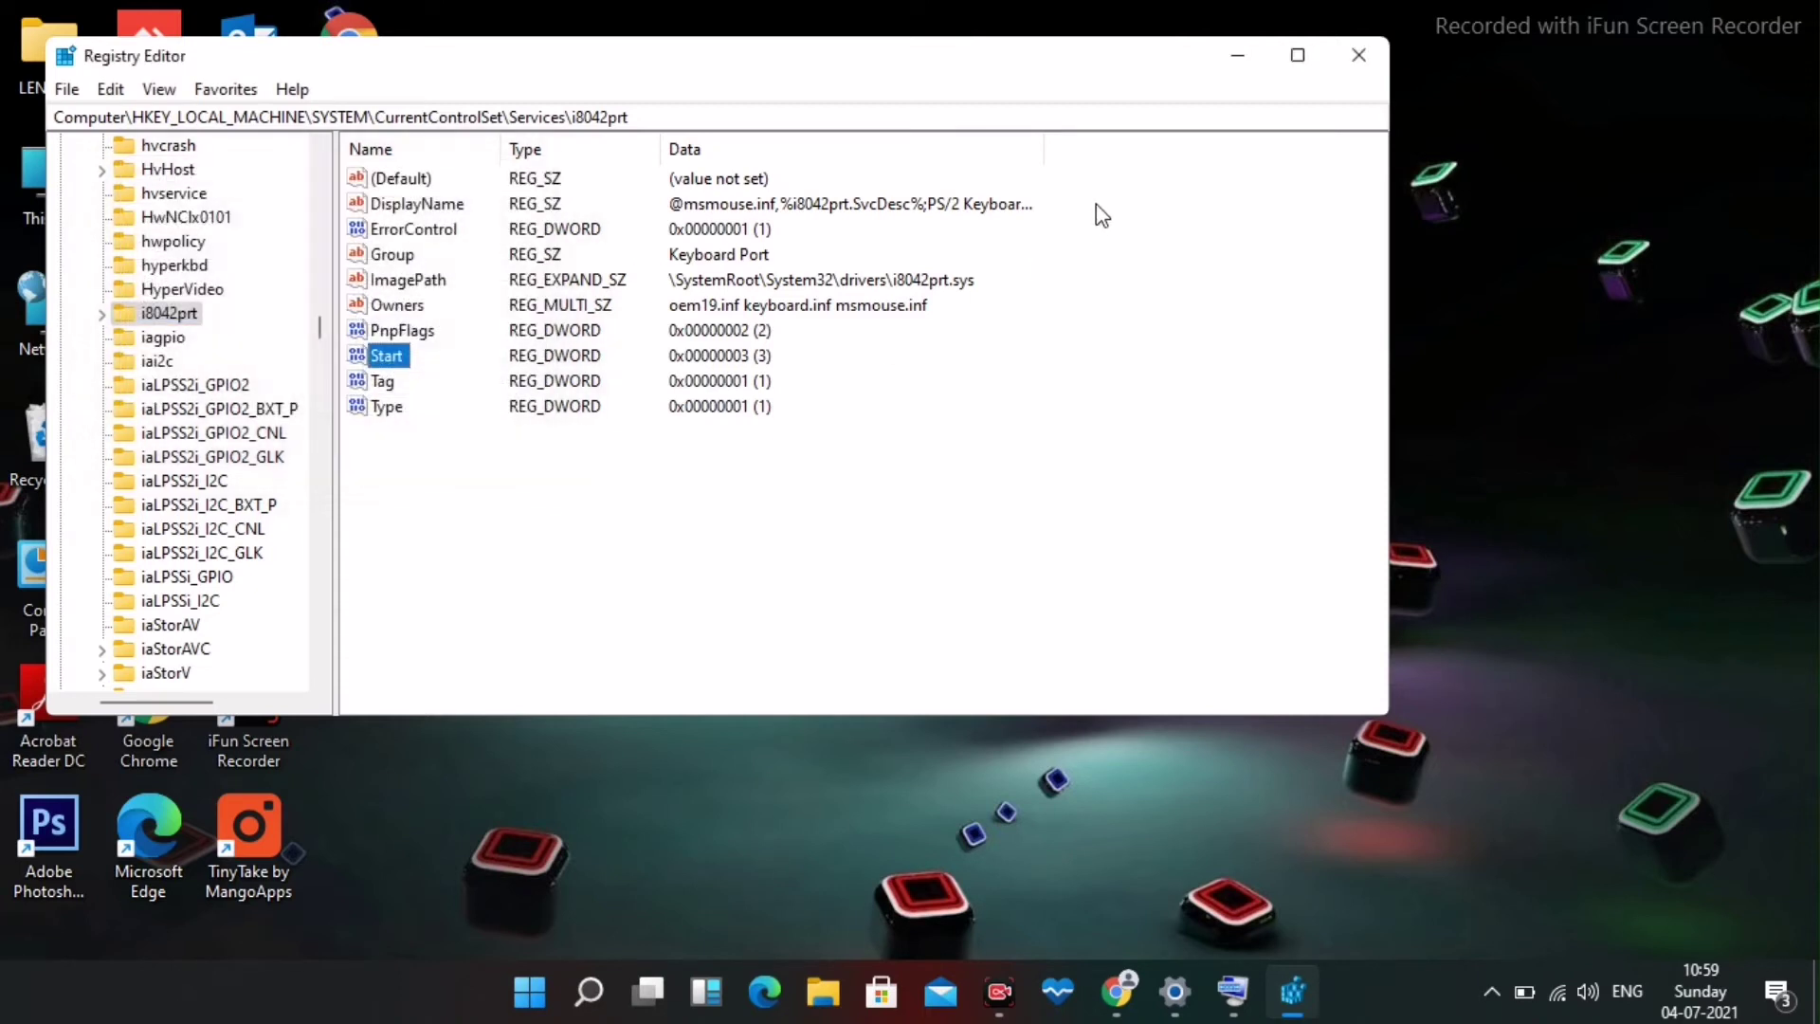
pyautogui.click(1357, 57)
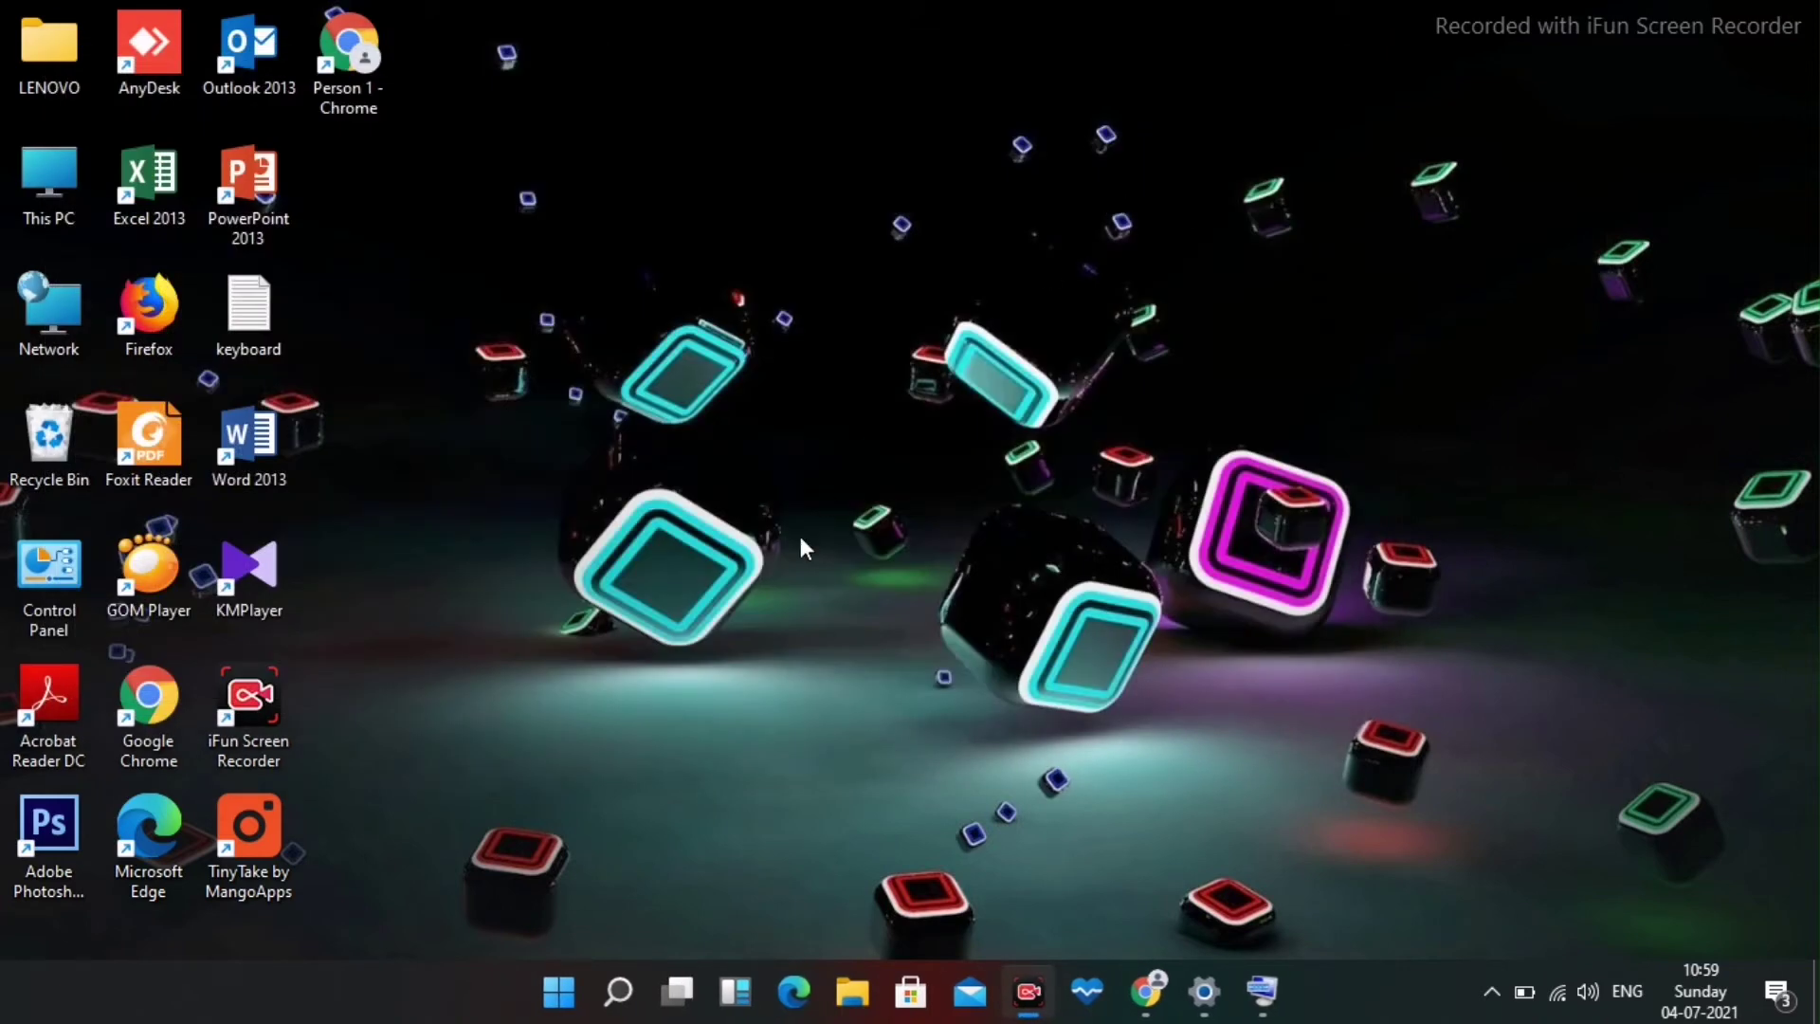
# Search Windows for "device" and open Device Manager.
pyautogui.click(621, 990)
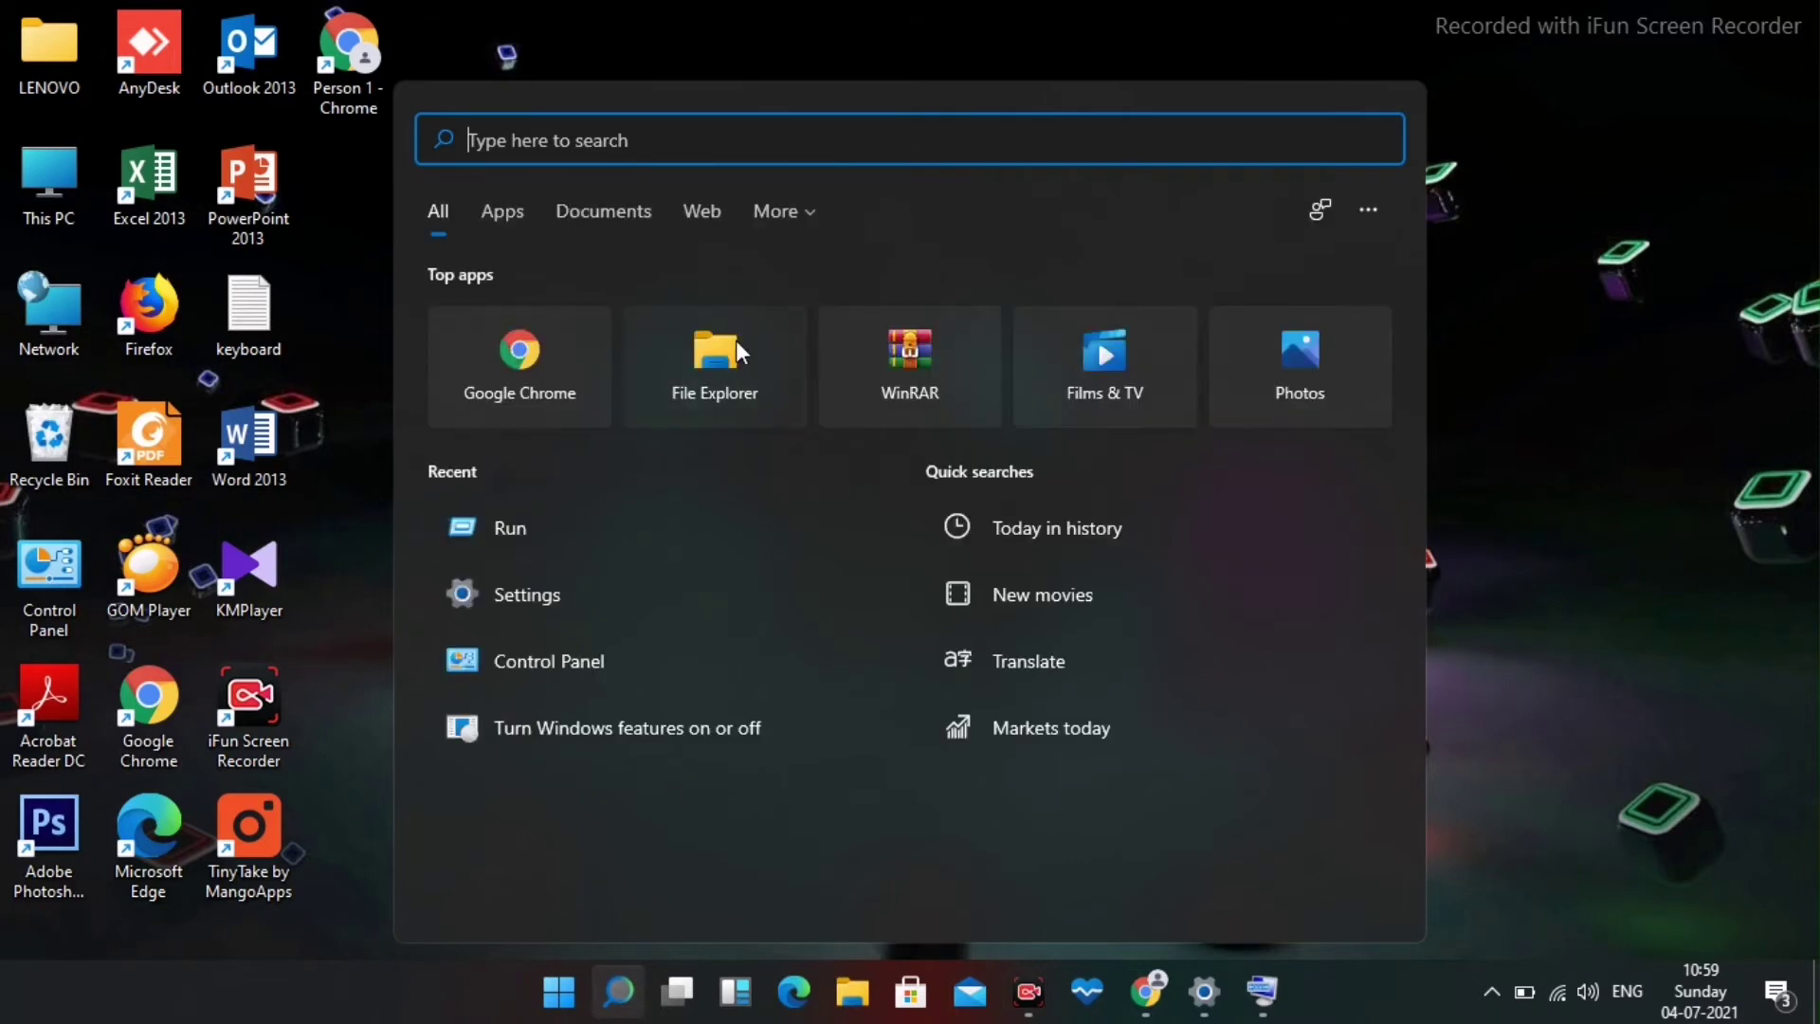
pyautogui.write('dev')
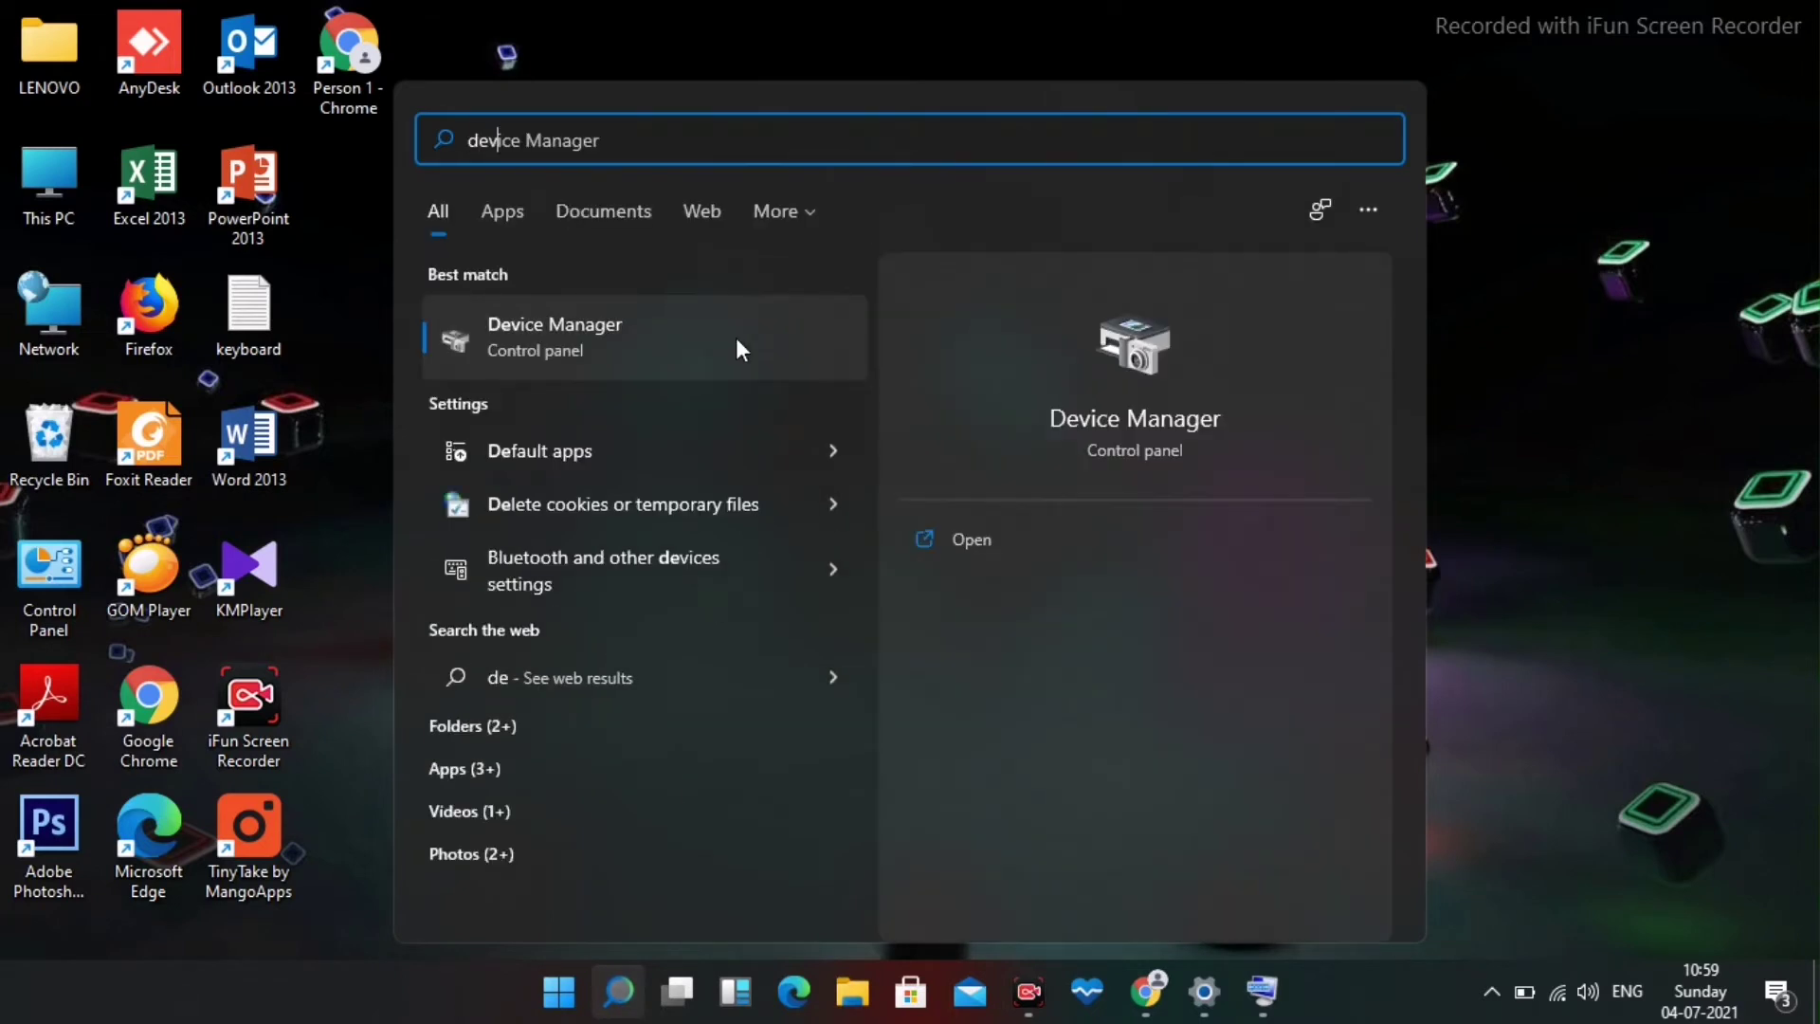
pyautogui.write('ic')
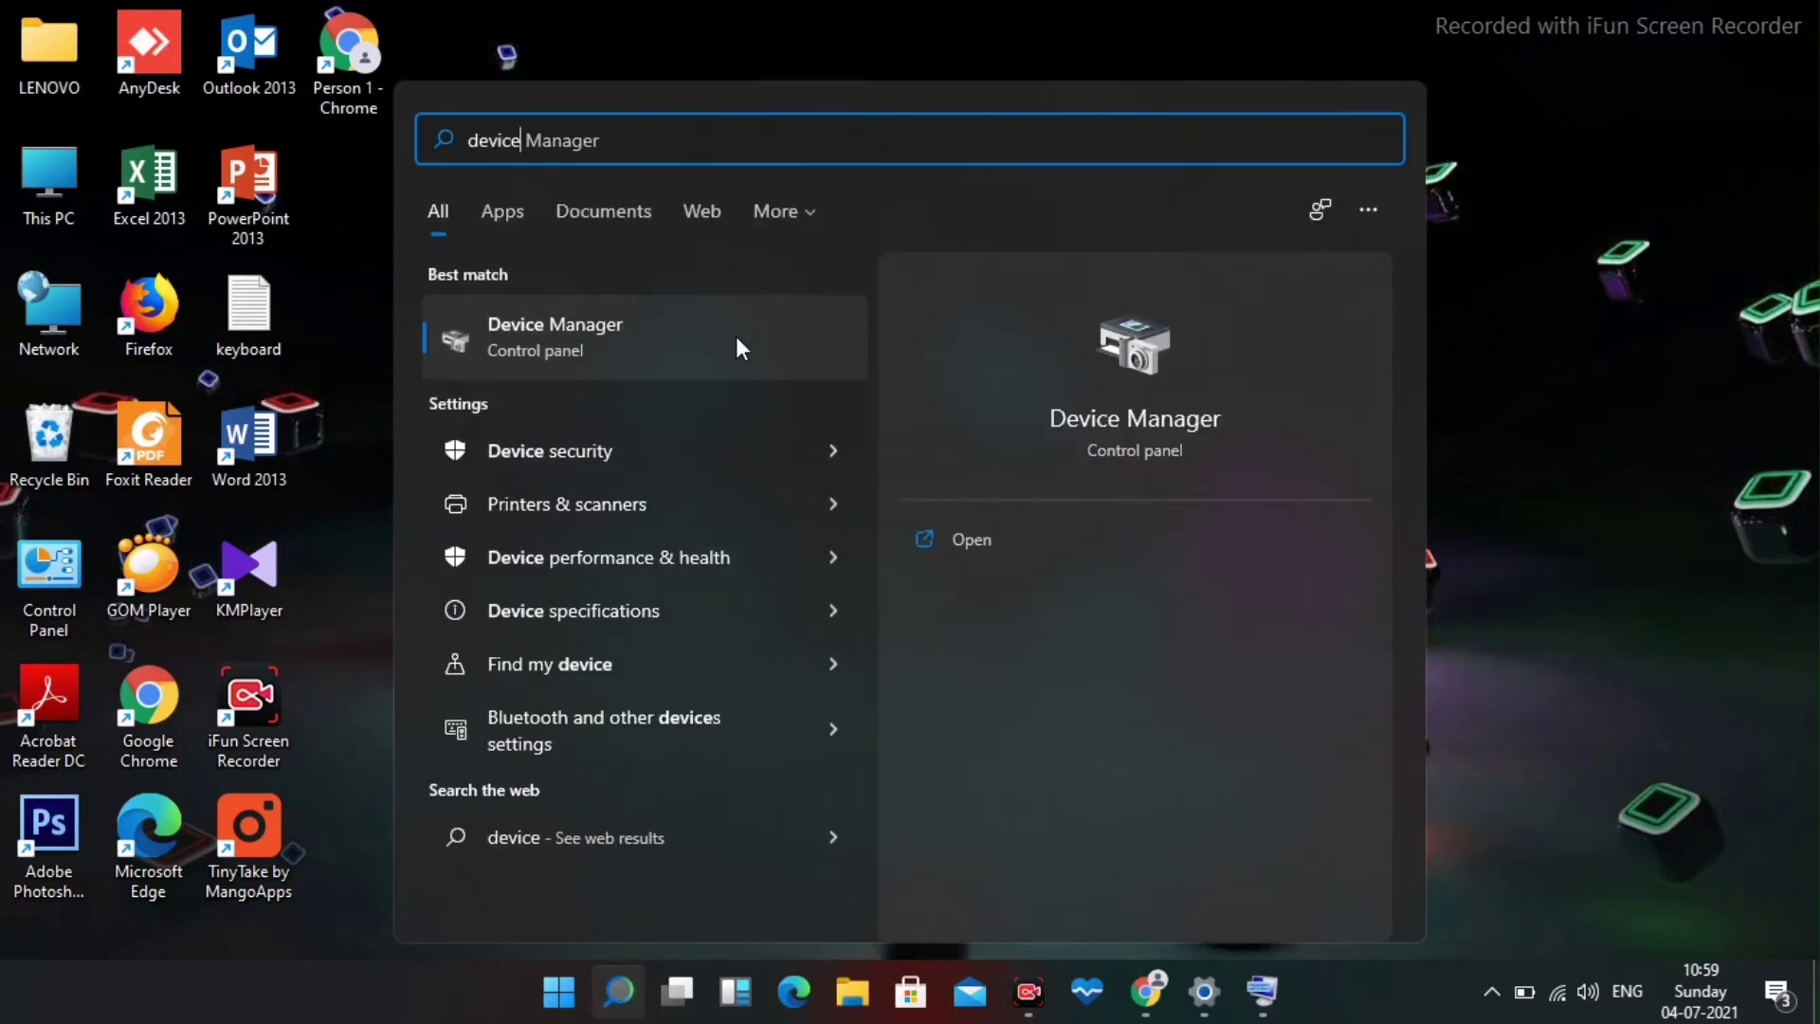
pyautogui.write('e')
pyautogui.click(736, 335)
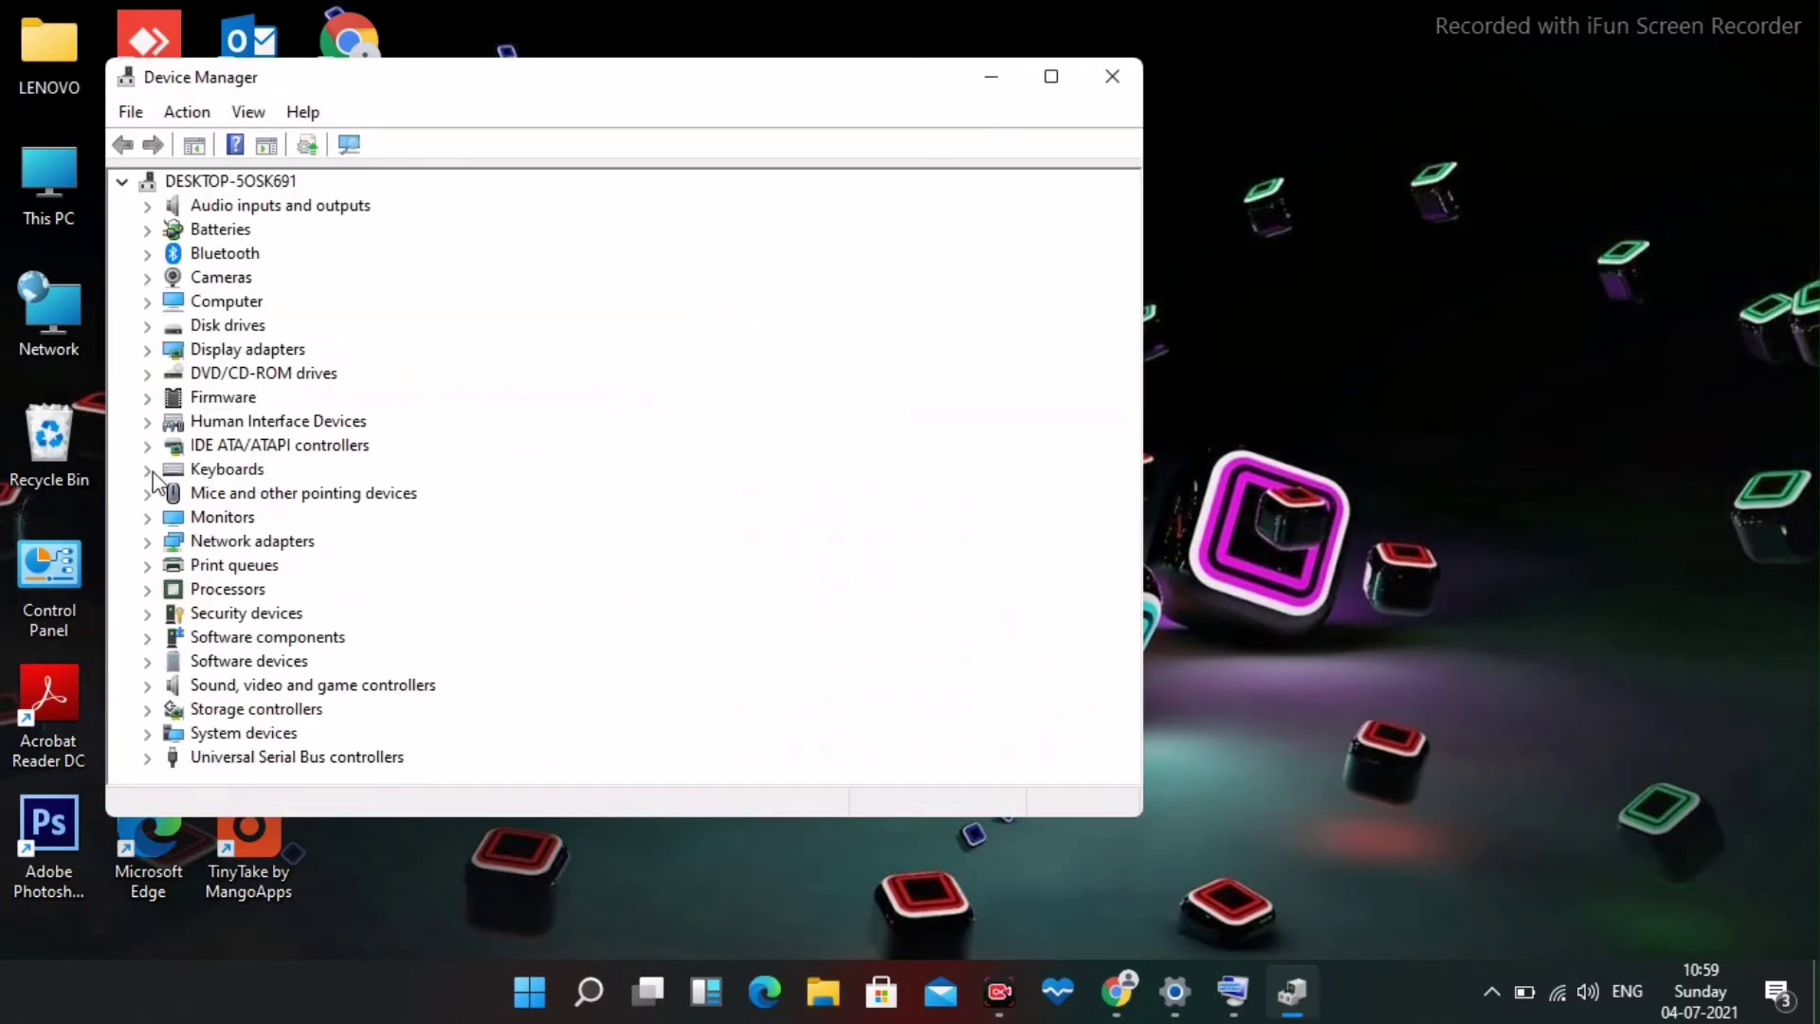
# Run an automatic driver search for the HID Keyboard Device under Keyboards, and close the update wizard.
pyautogui.click(147, 470)
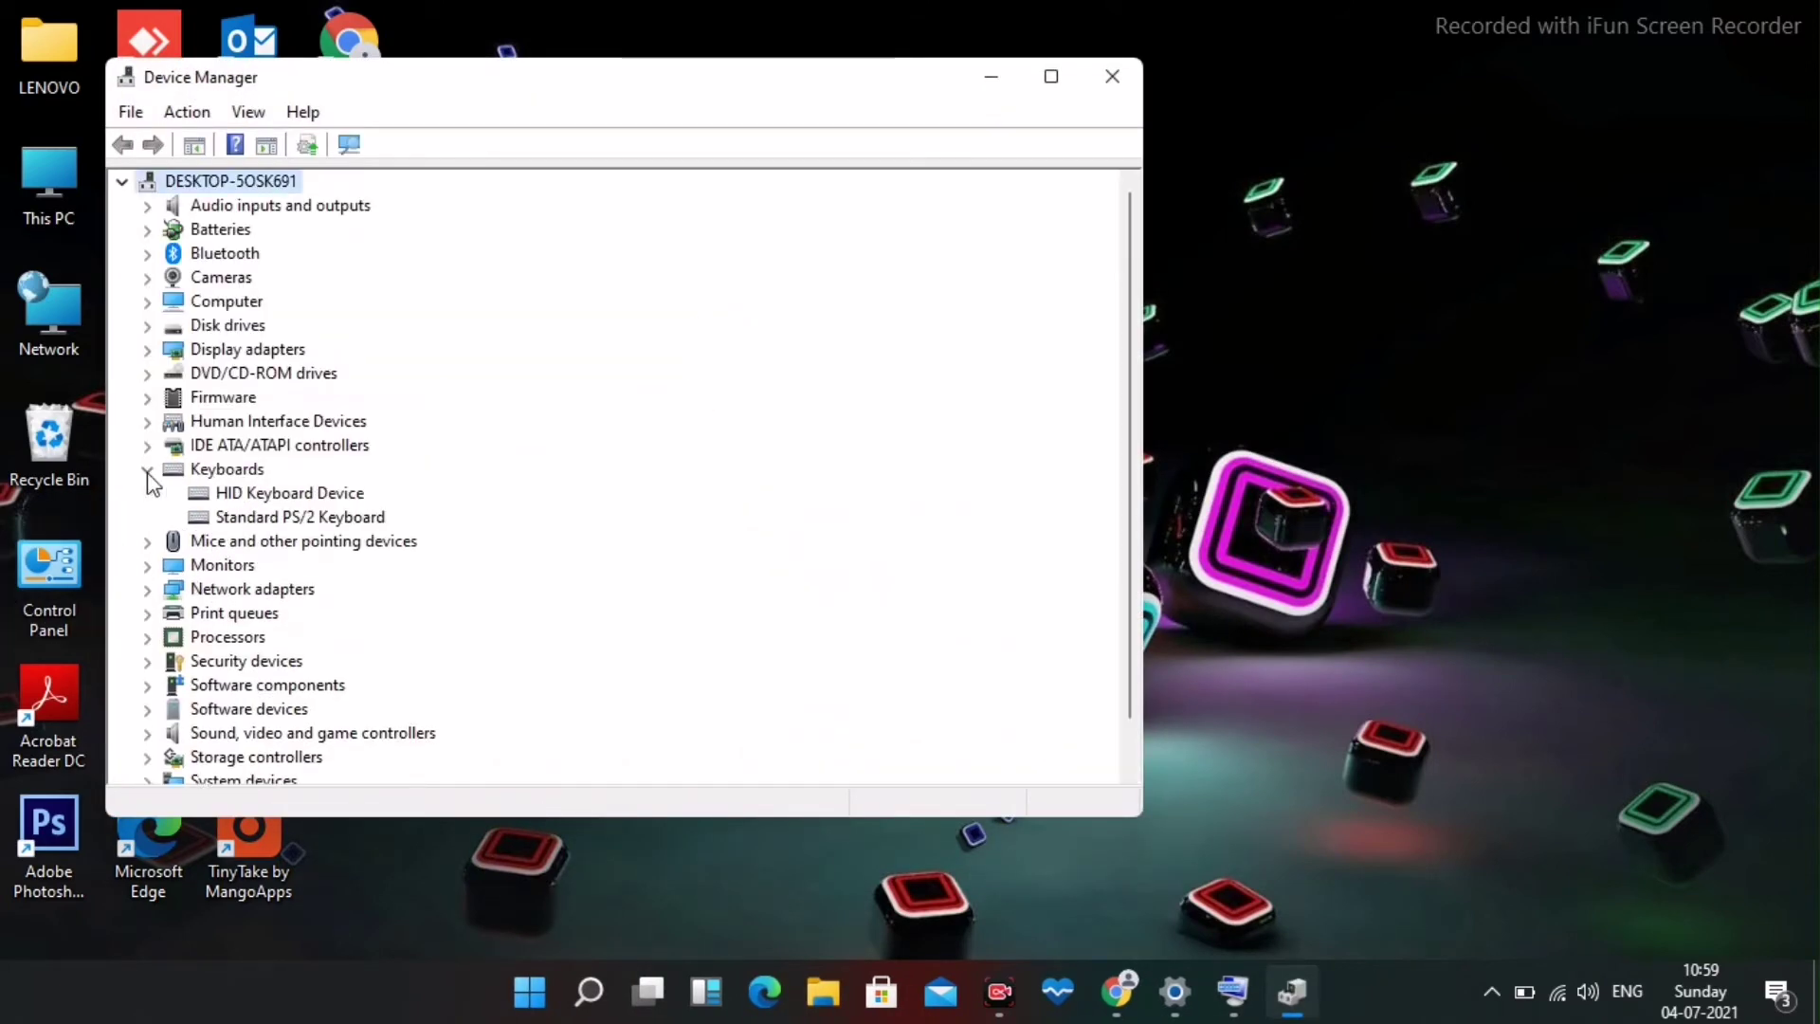
pyautogui.rightClick(295, 500)
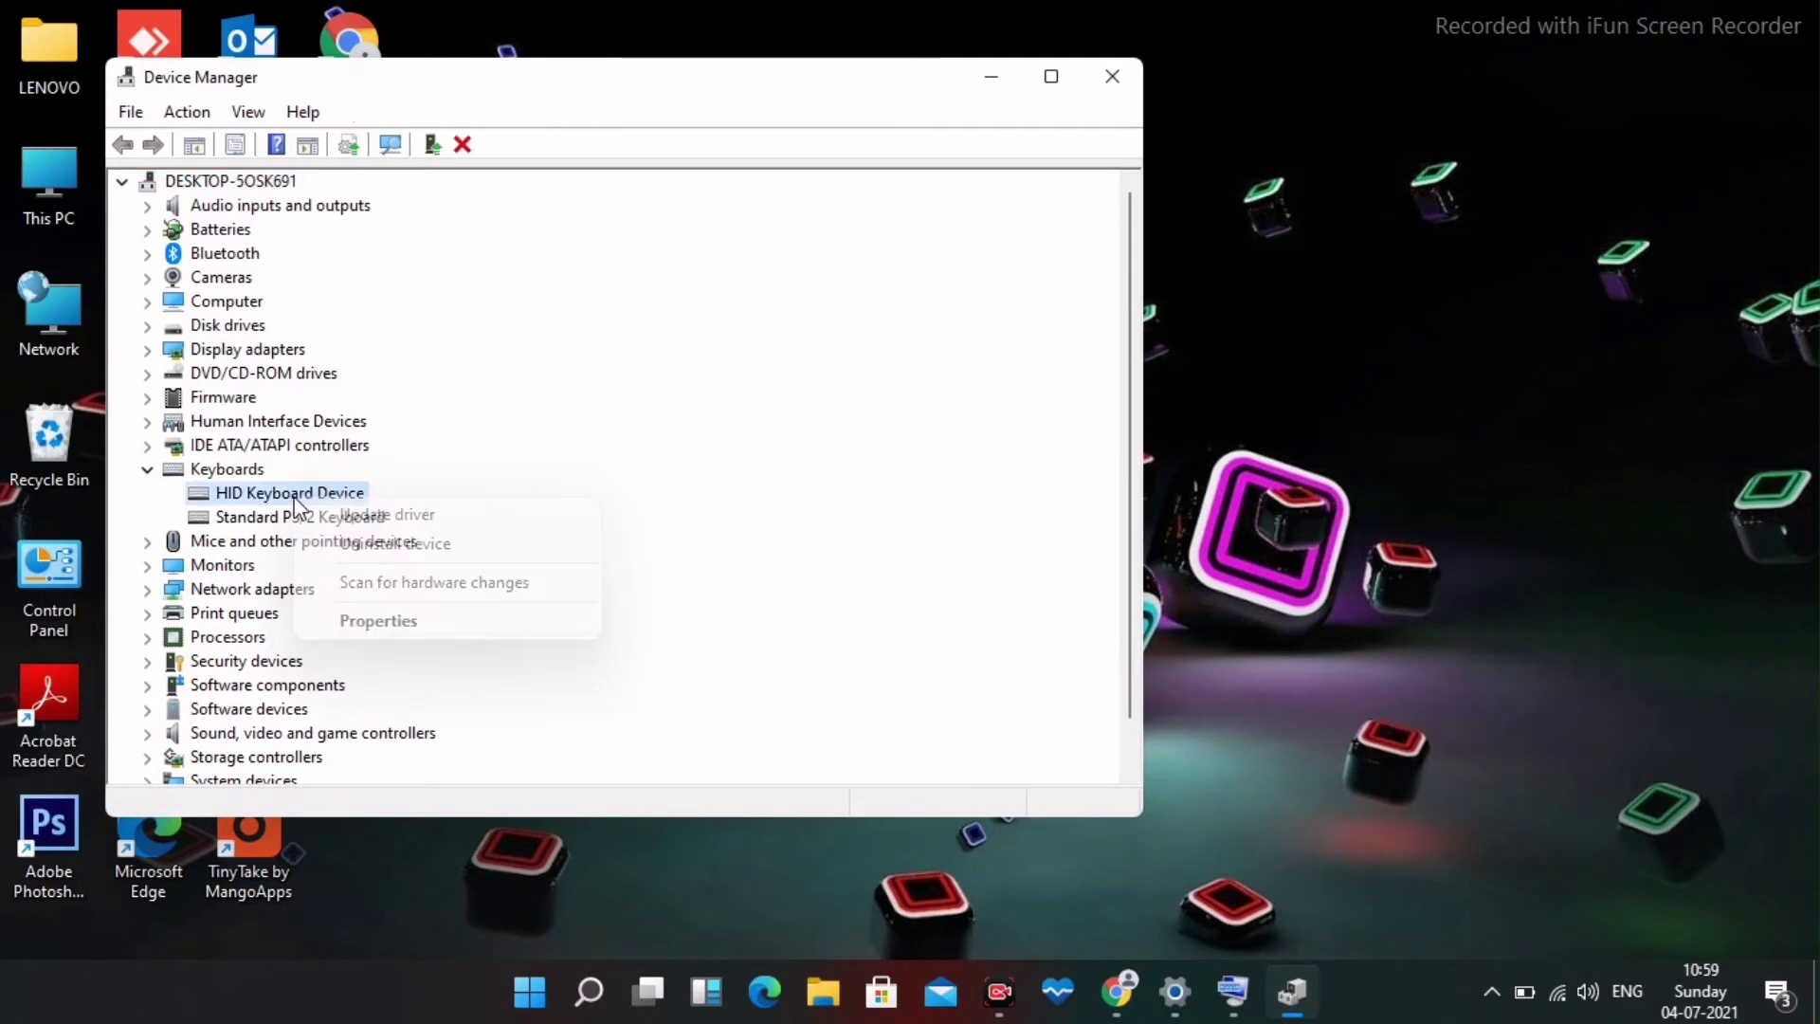
pyautogui.click(413, 524)
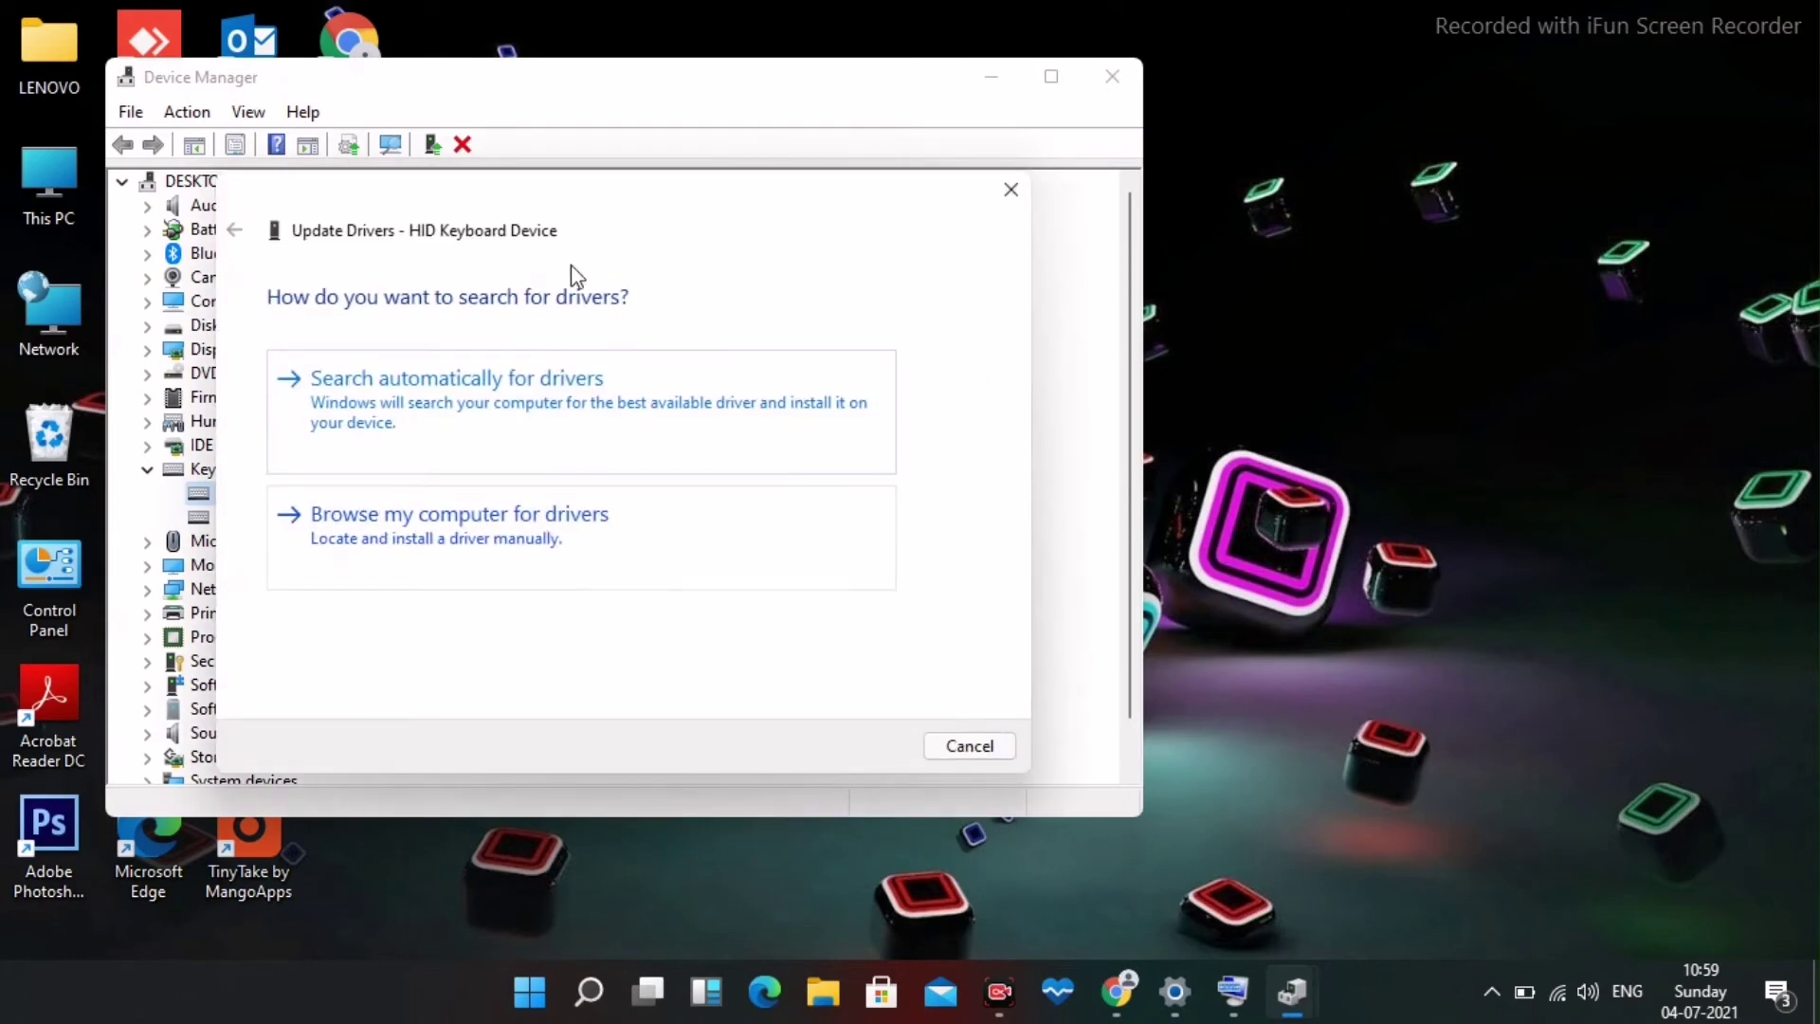
pyautogui.click(549, 426)
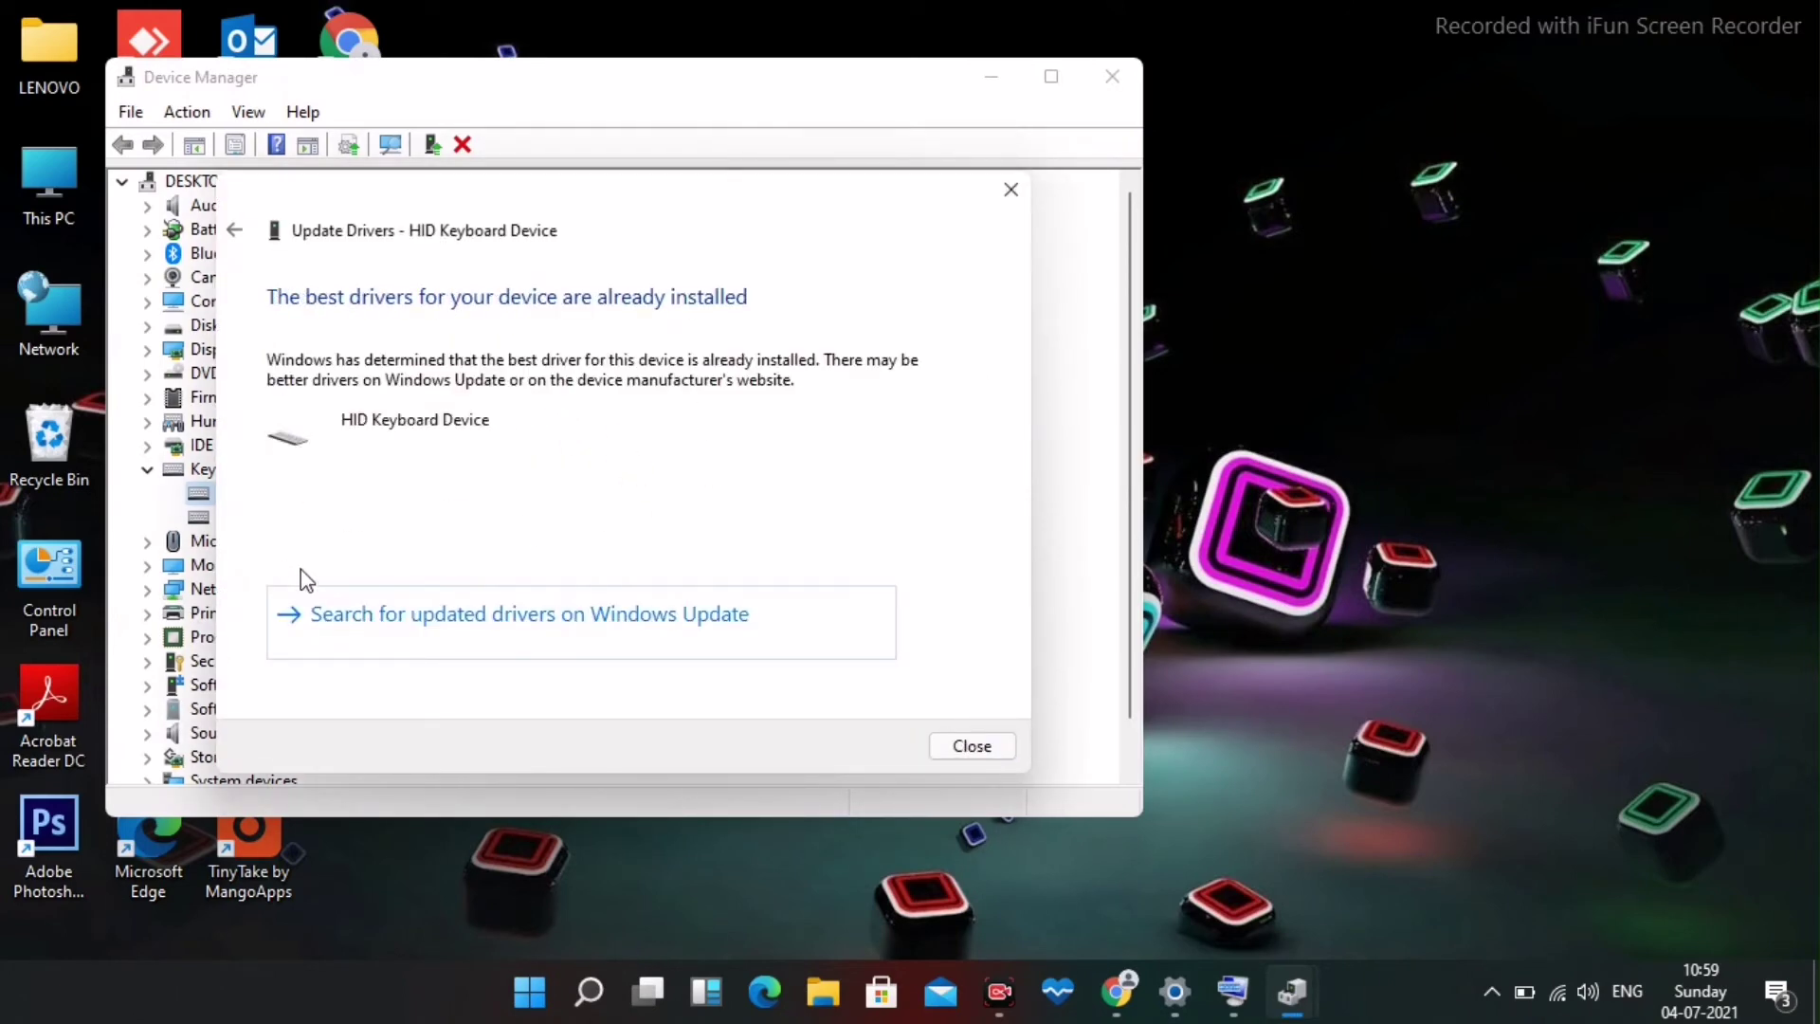
pyautogui.click(986, 747)
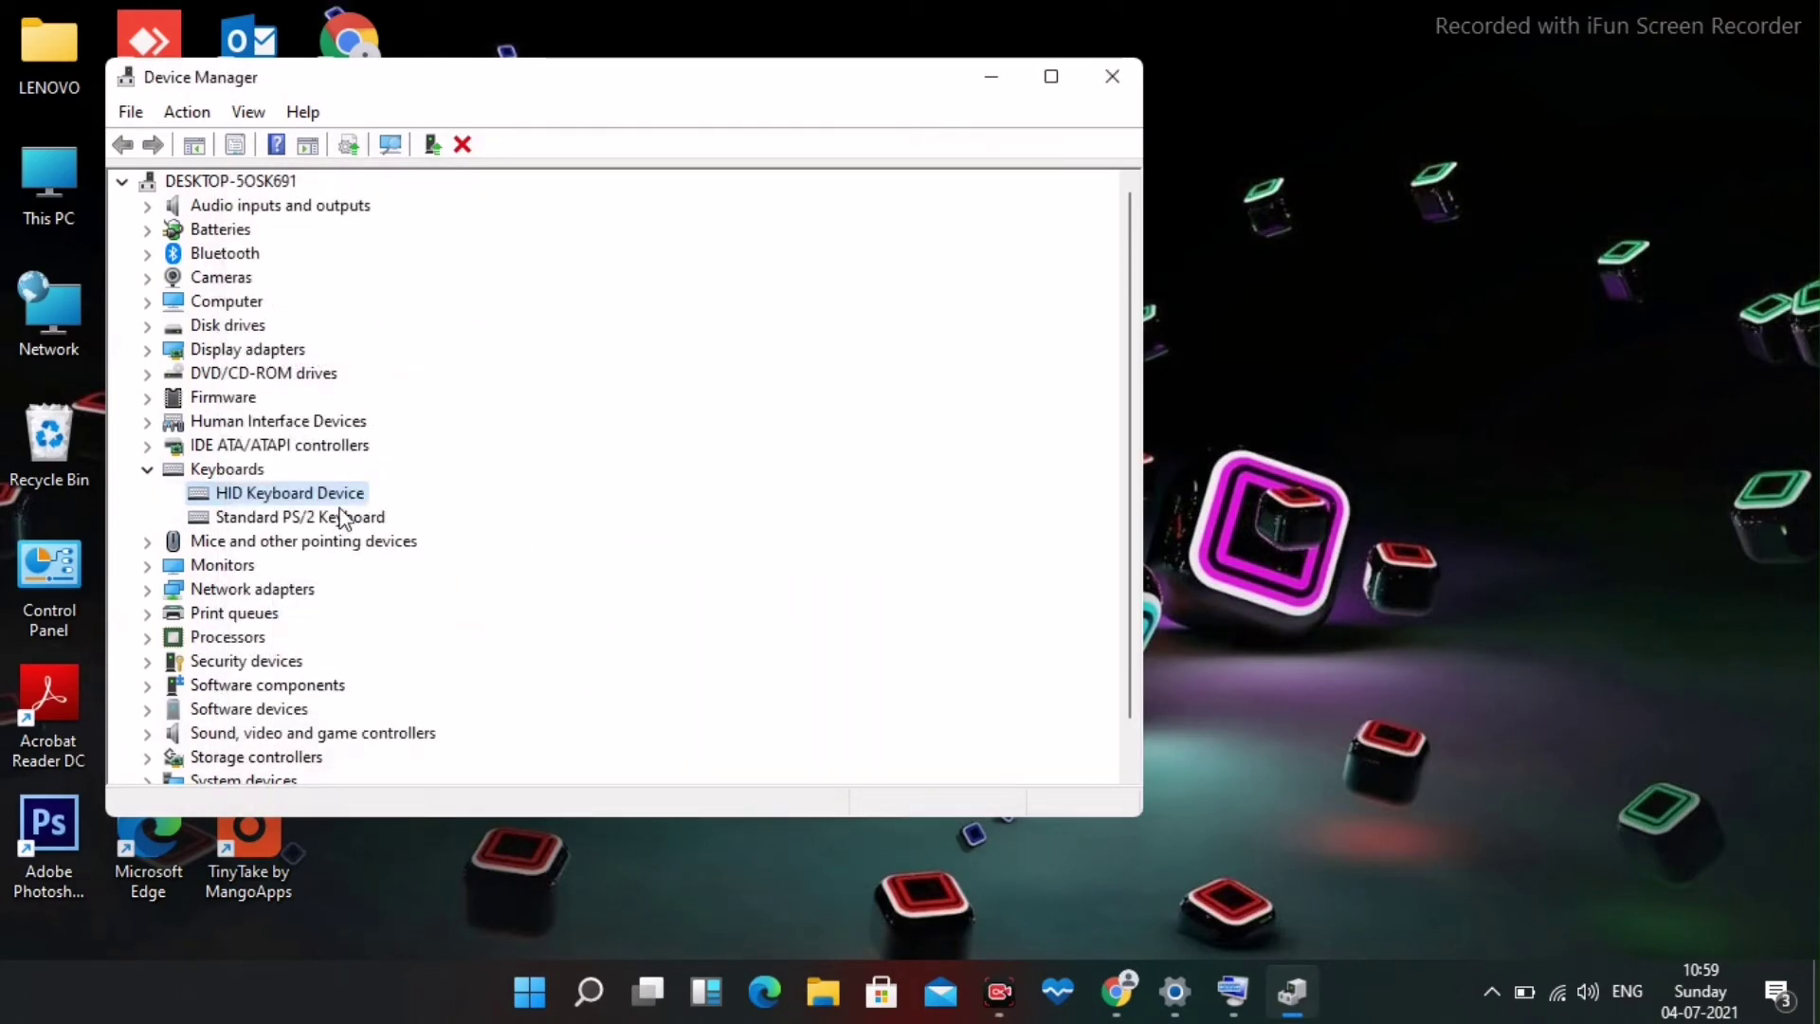
# Collapse the Keyboards category and close Device Manager.
pyautogui.click(149, 470)
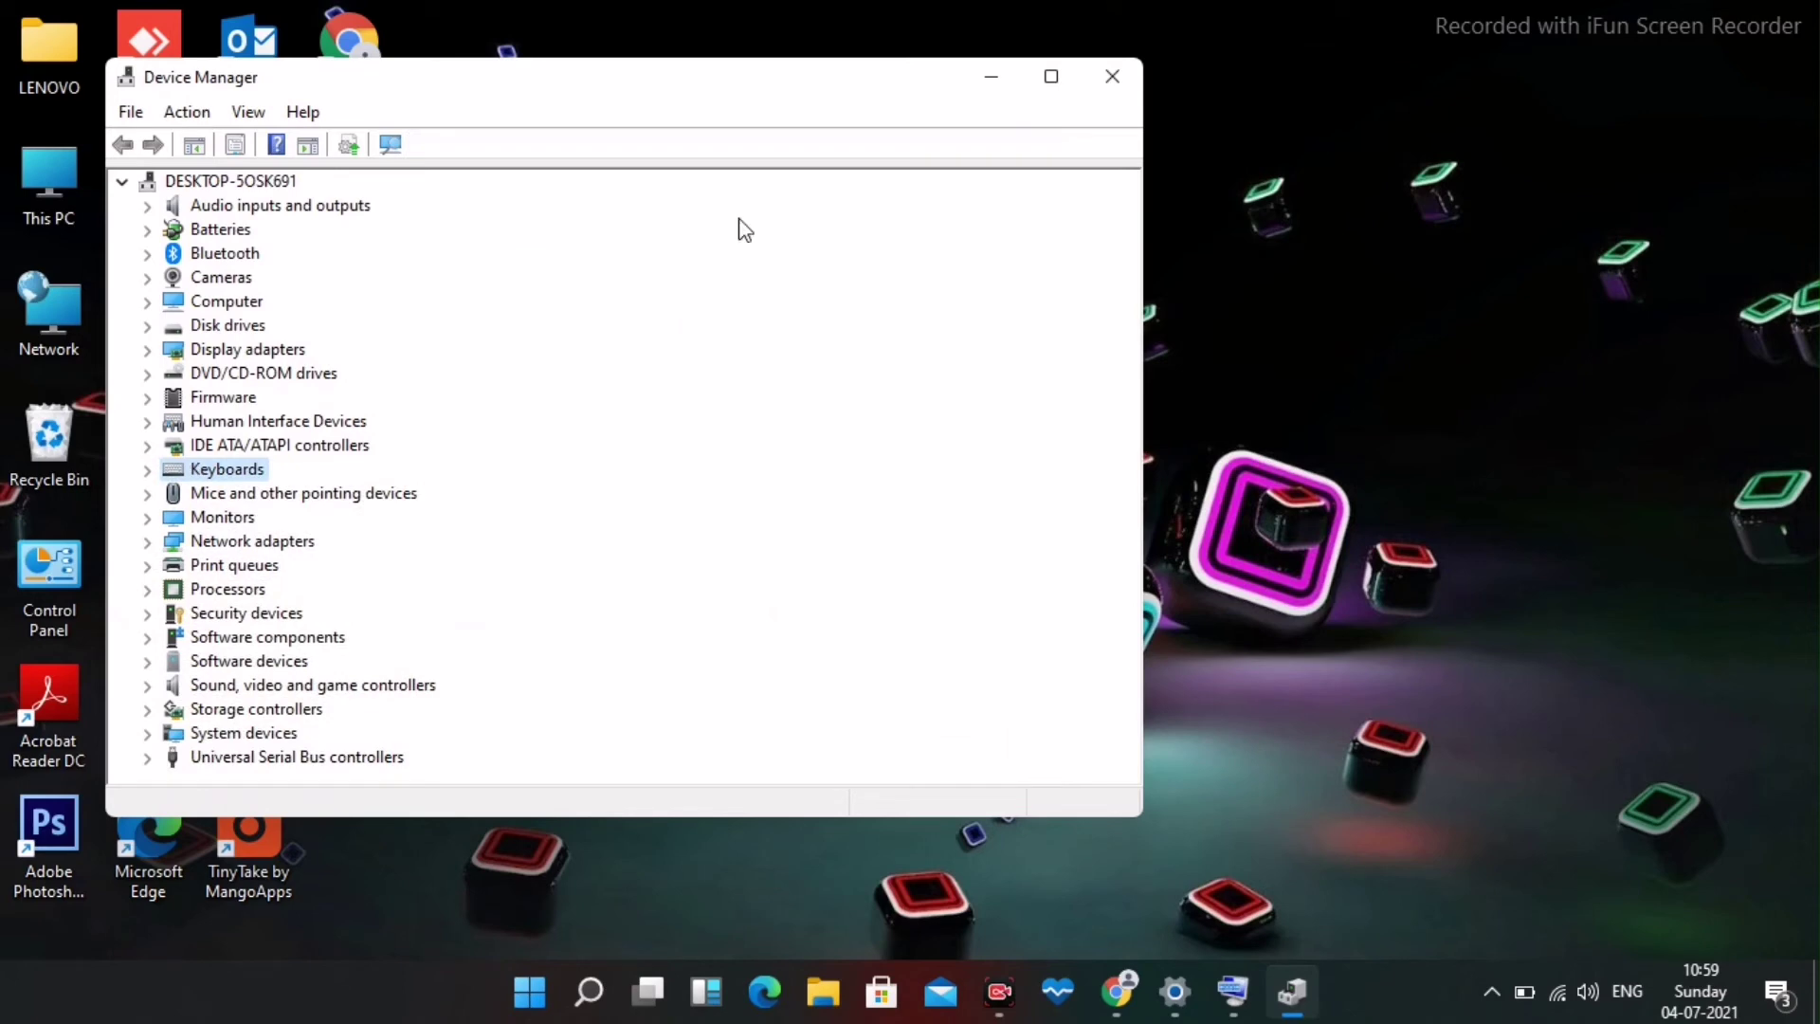
pyautogui.click(1111, 76)
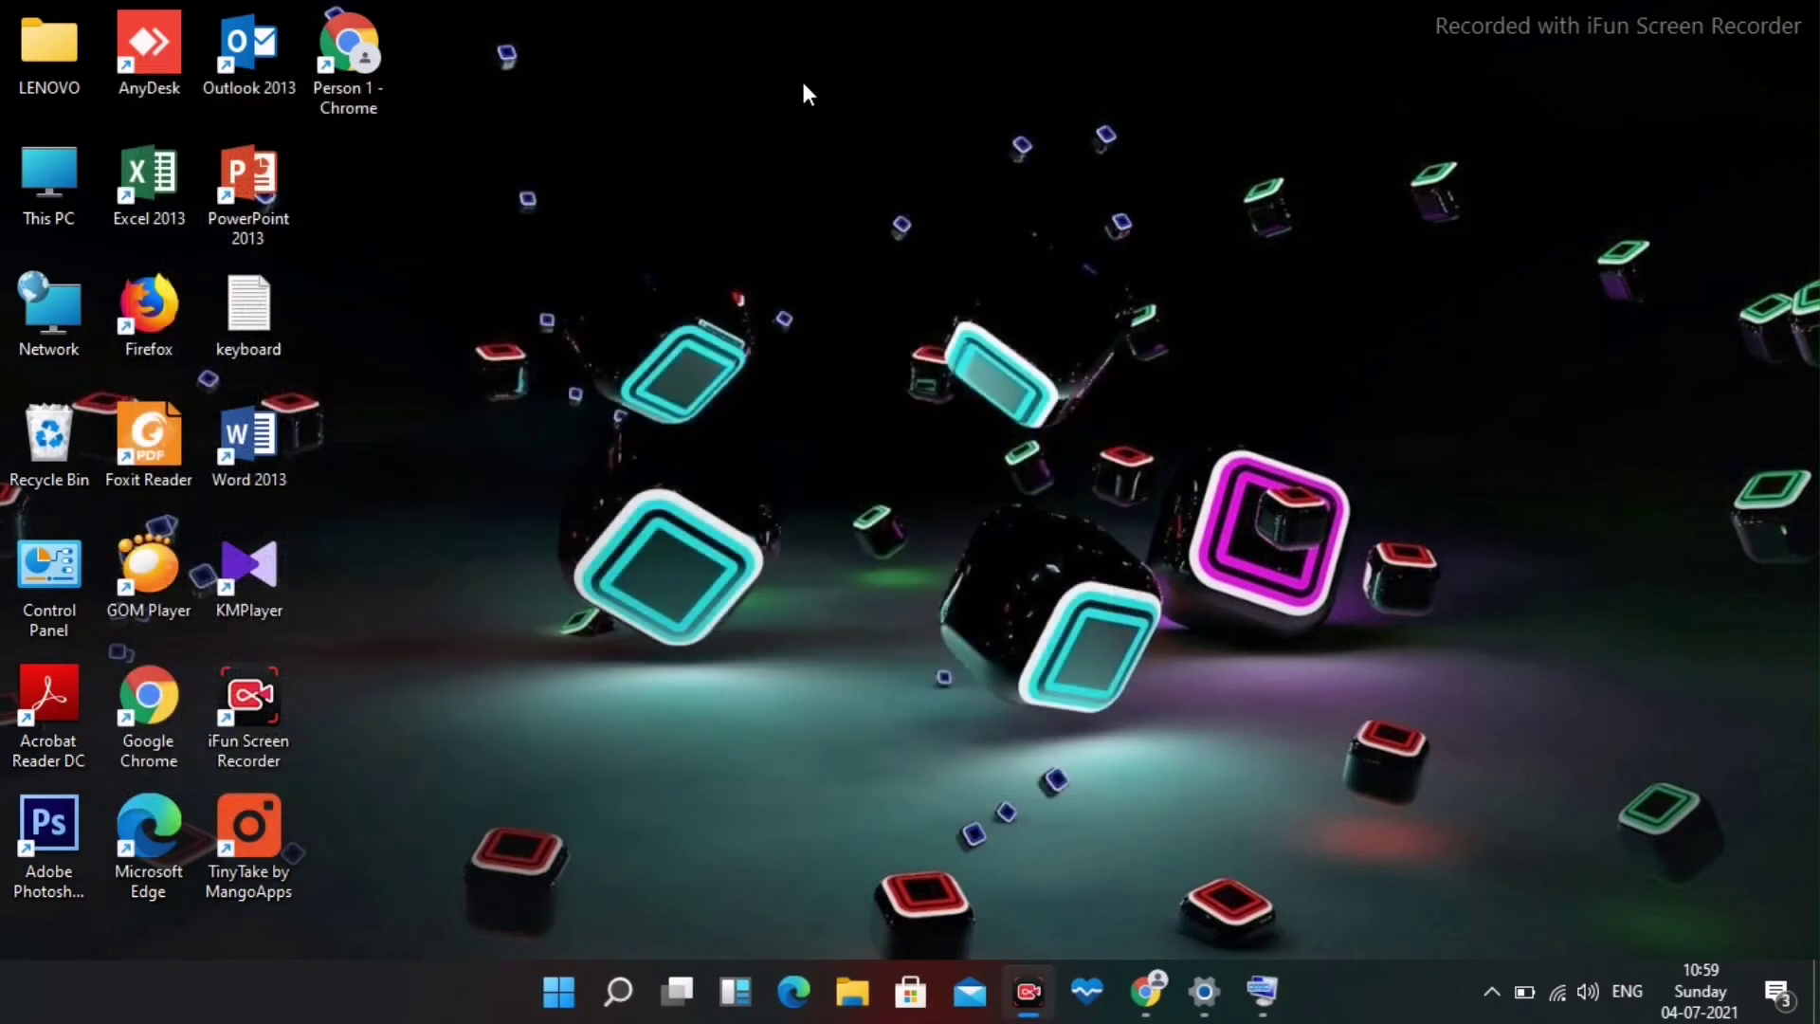
pyautogui.rightClick(758, 238)
pyautogui.click(806, 314)
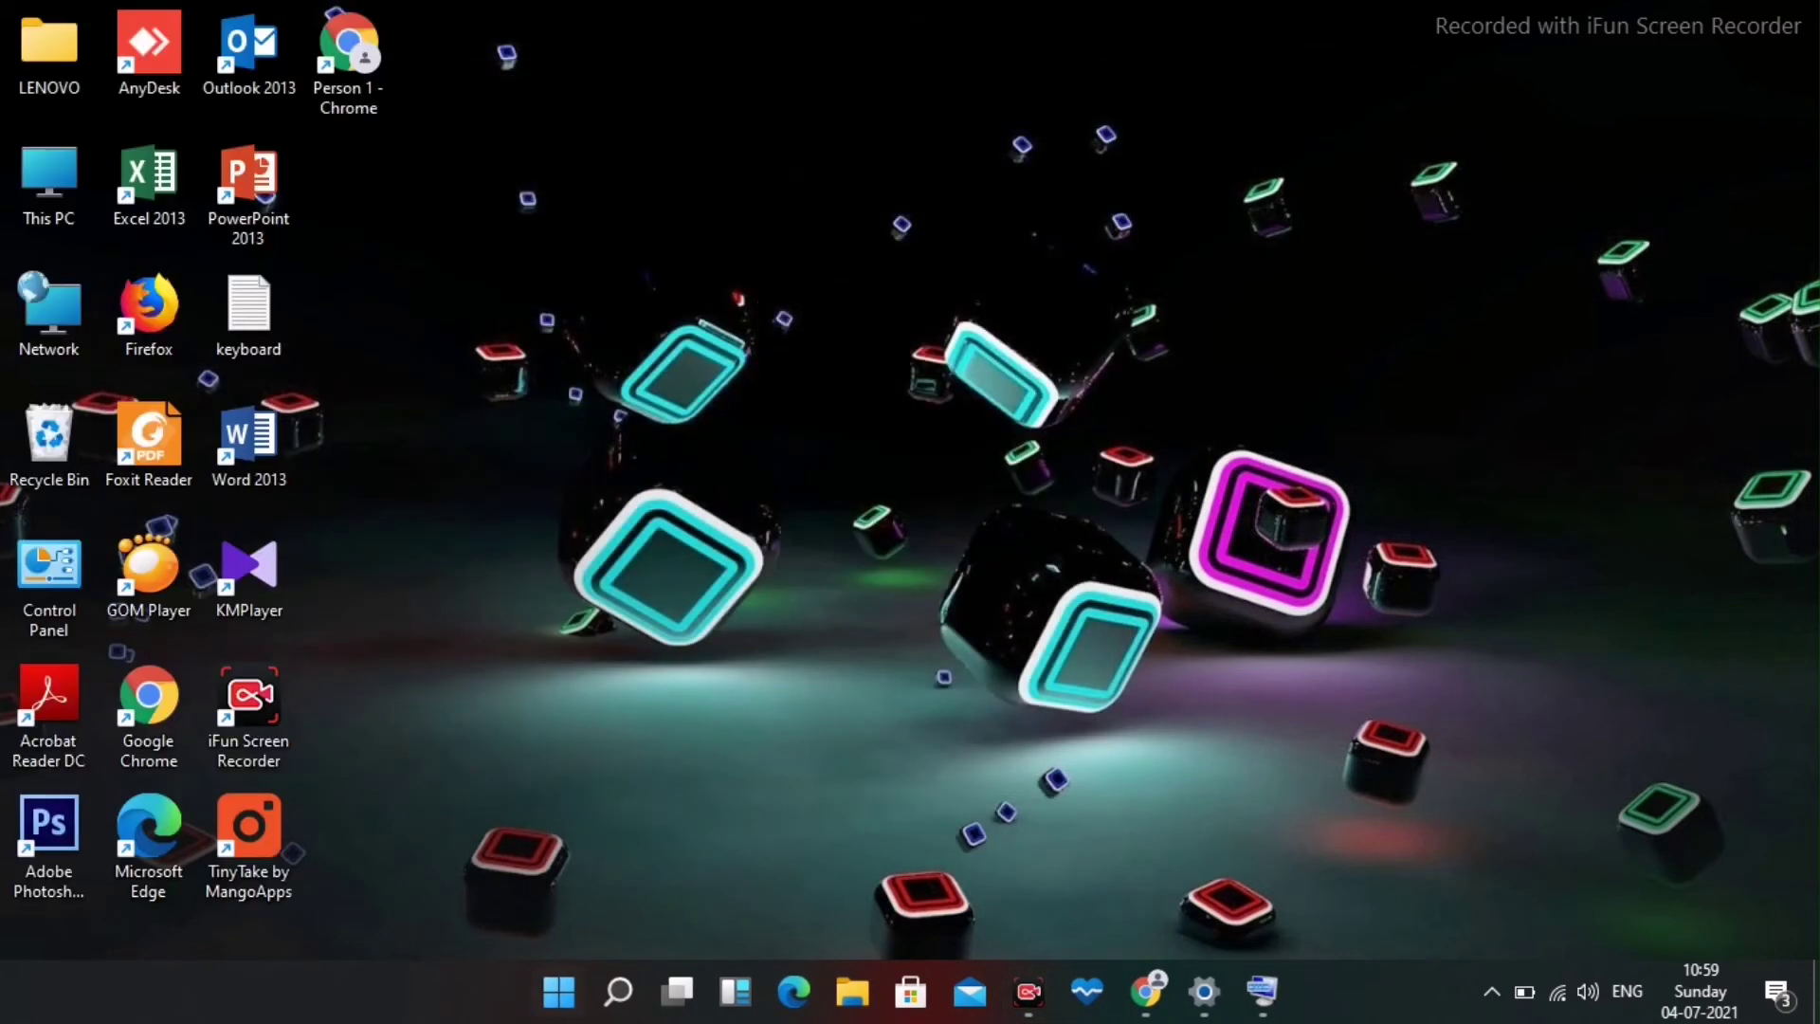
pyautogui.click(618, 990)
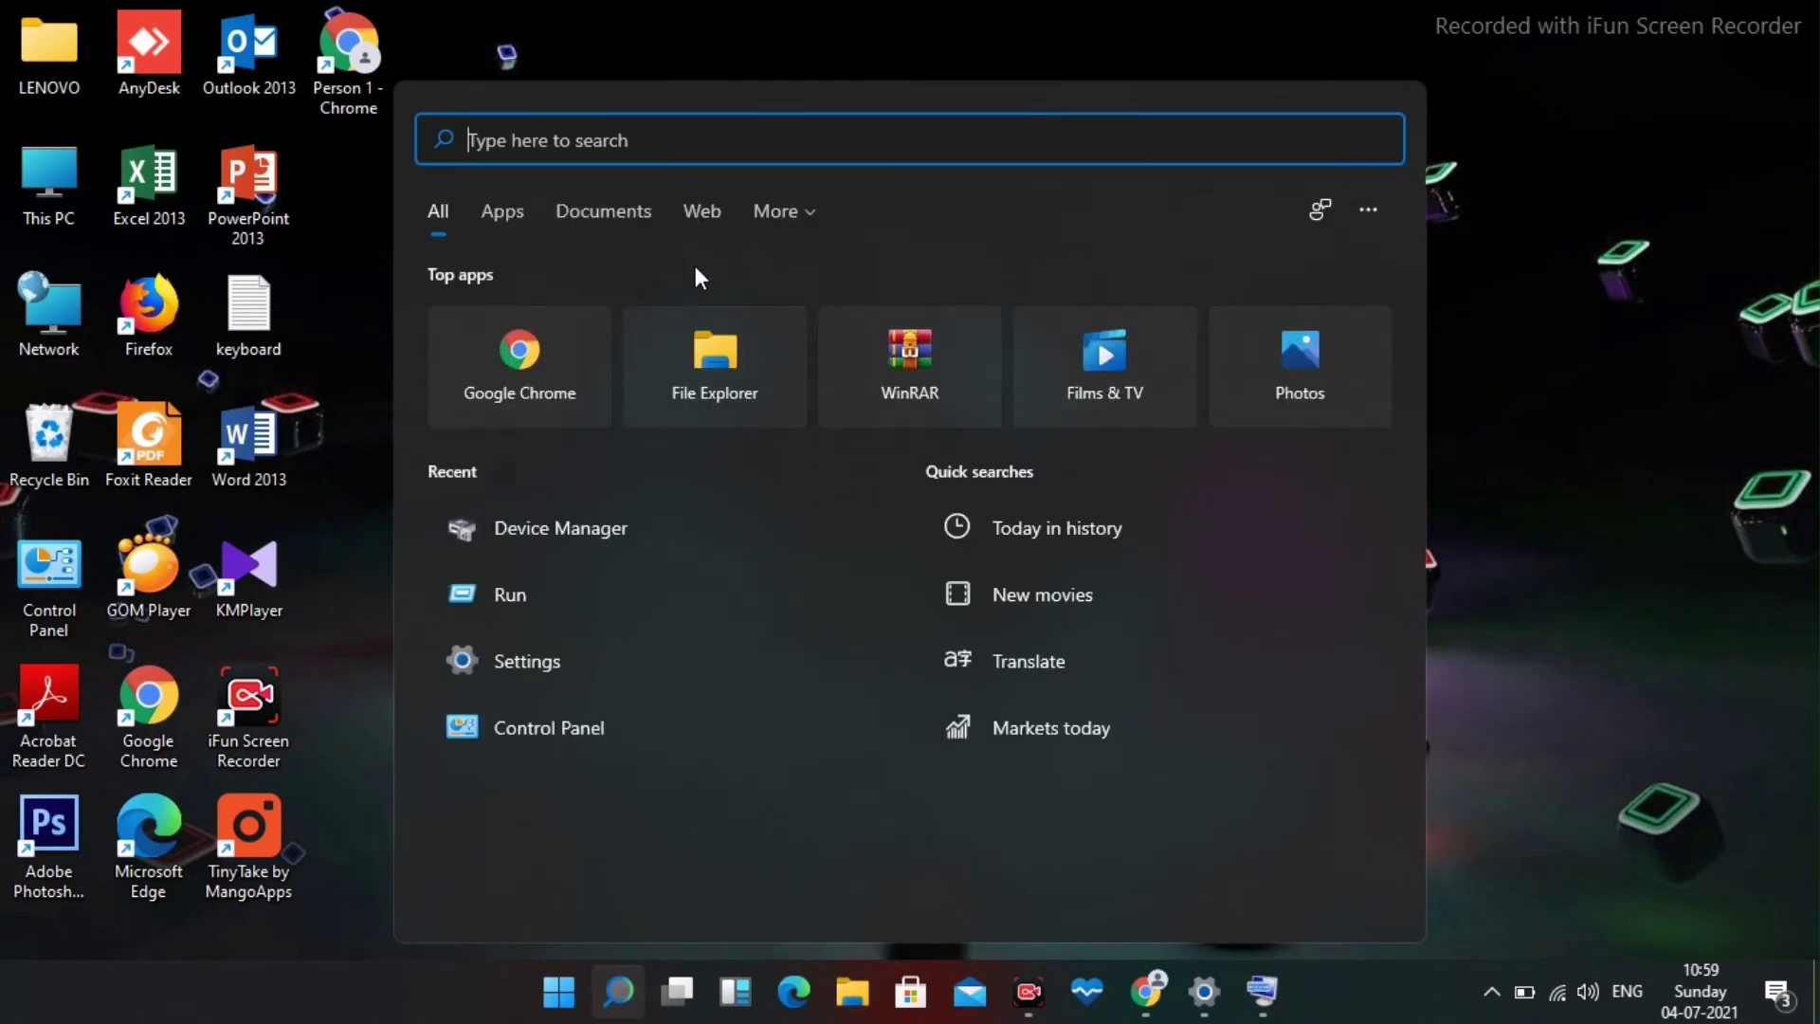
pyautogui.write('cmd')
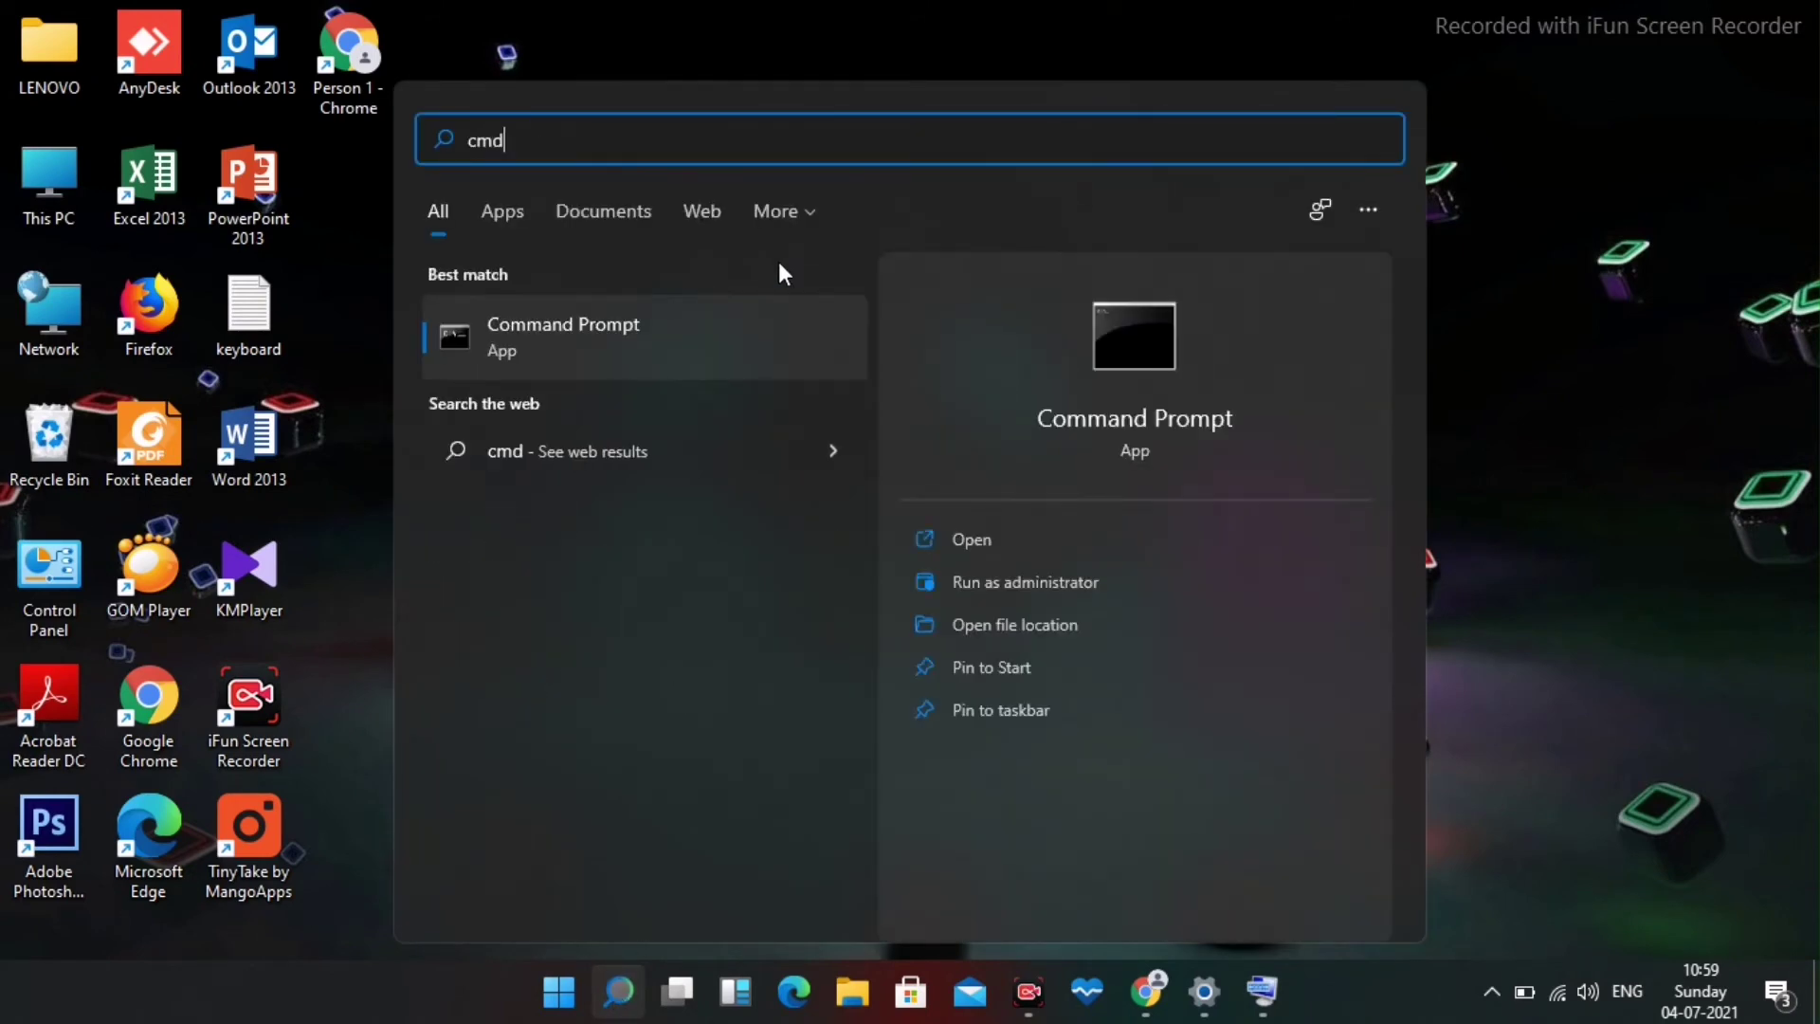
pyautogui.click(1008, 557)
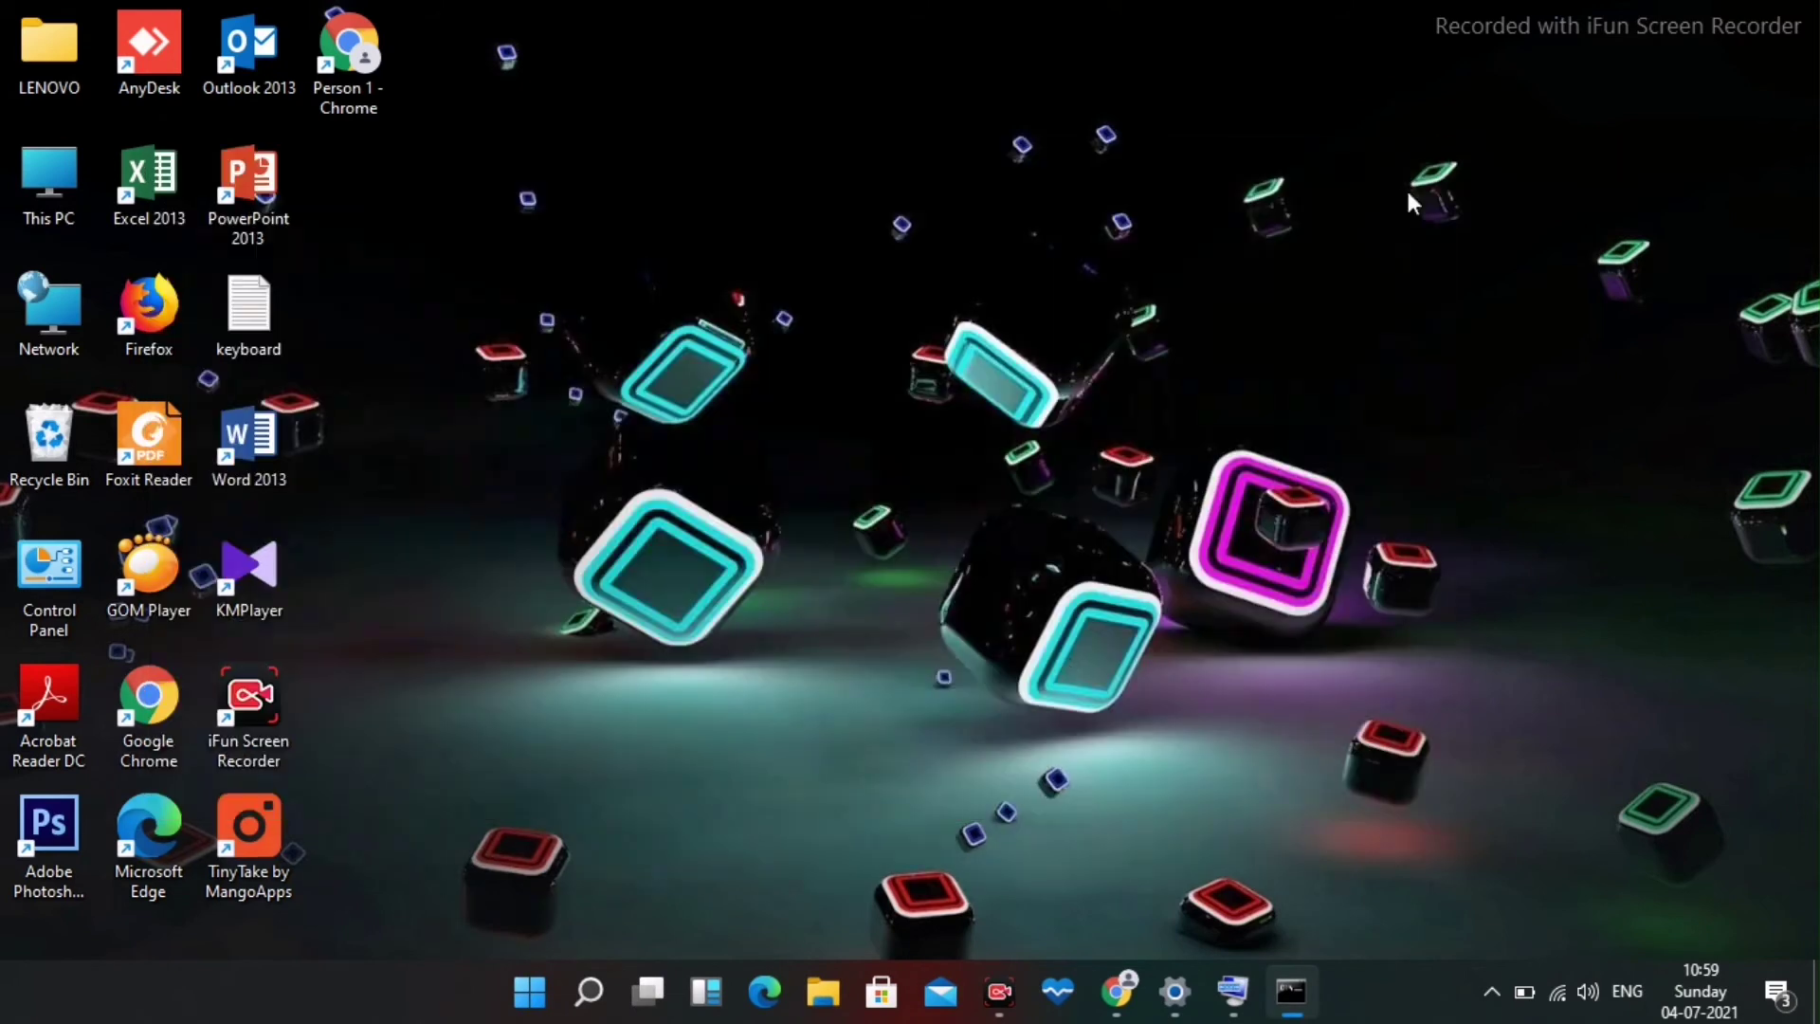
# Search Windows for "cmd" and run Command Prompt as administrator.
pyautogui.click(617, 988)
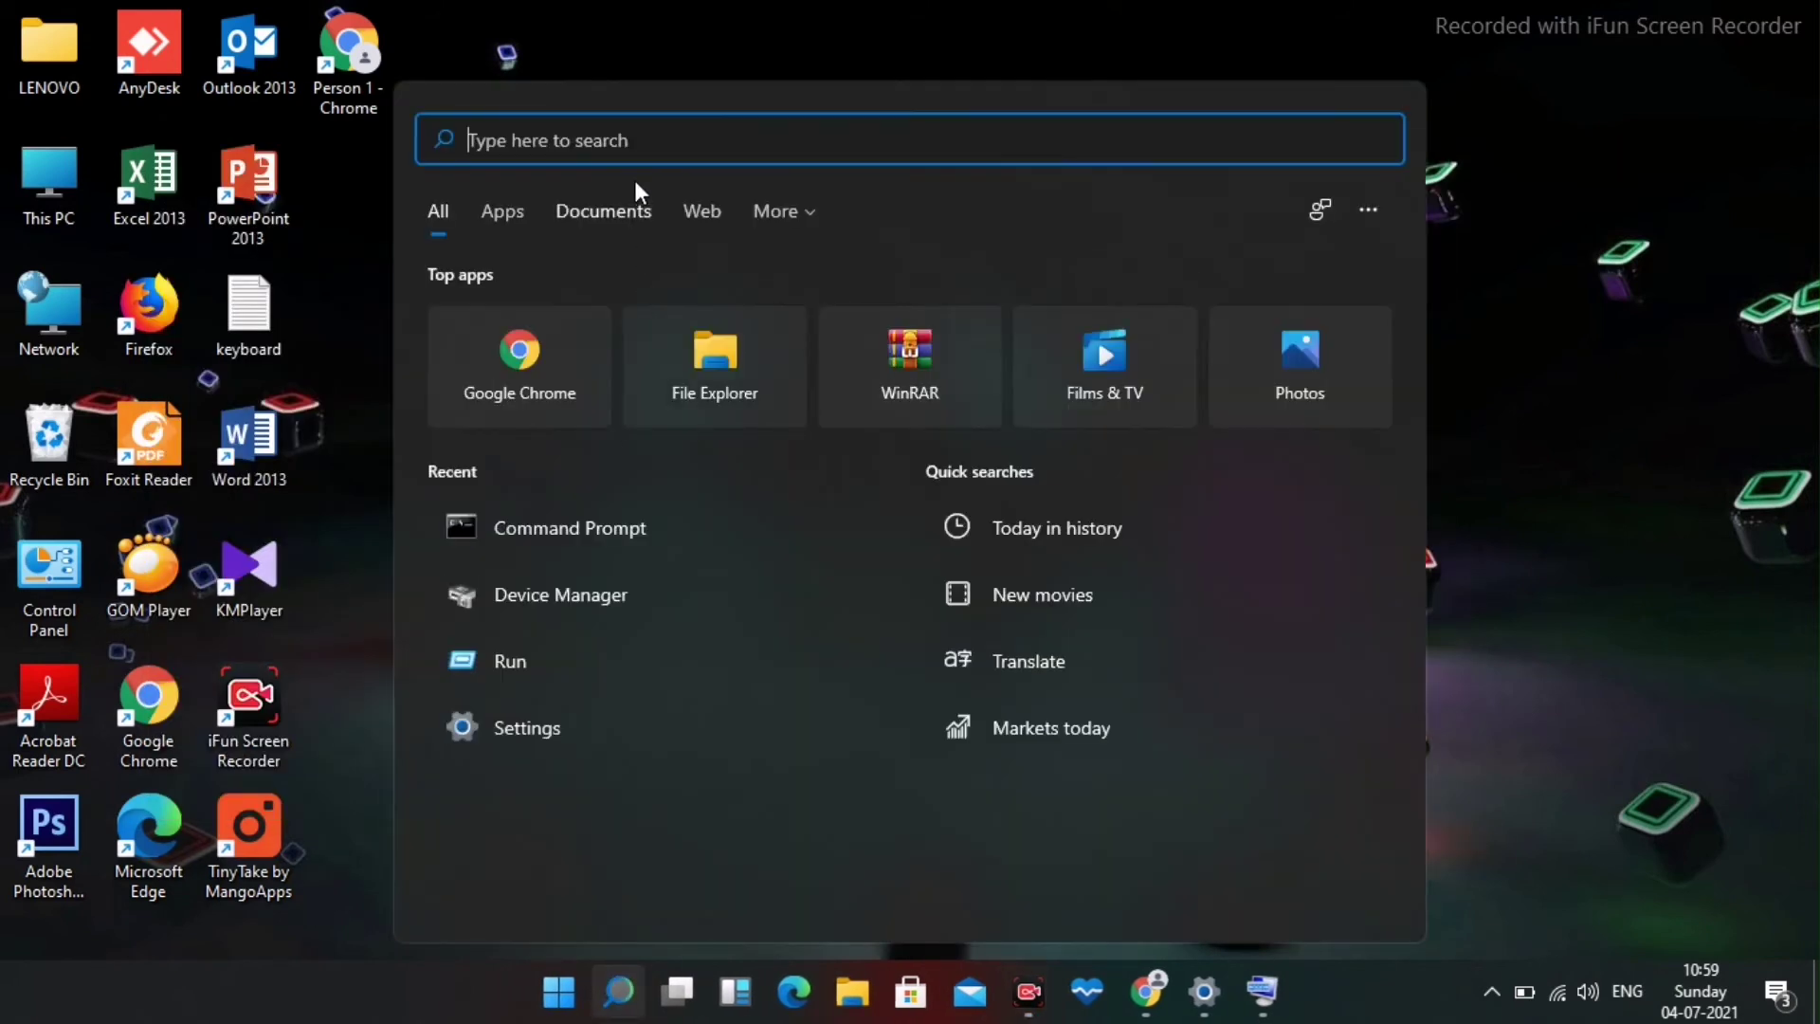
pyautogui.write('cmd')
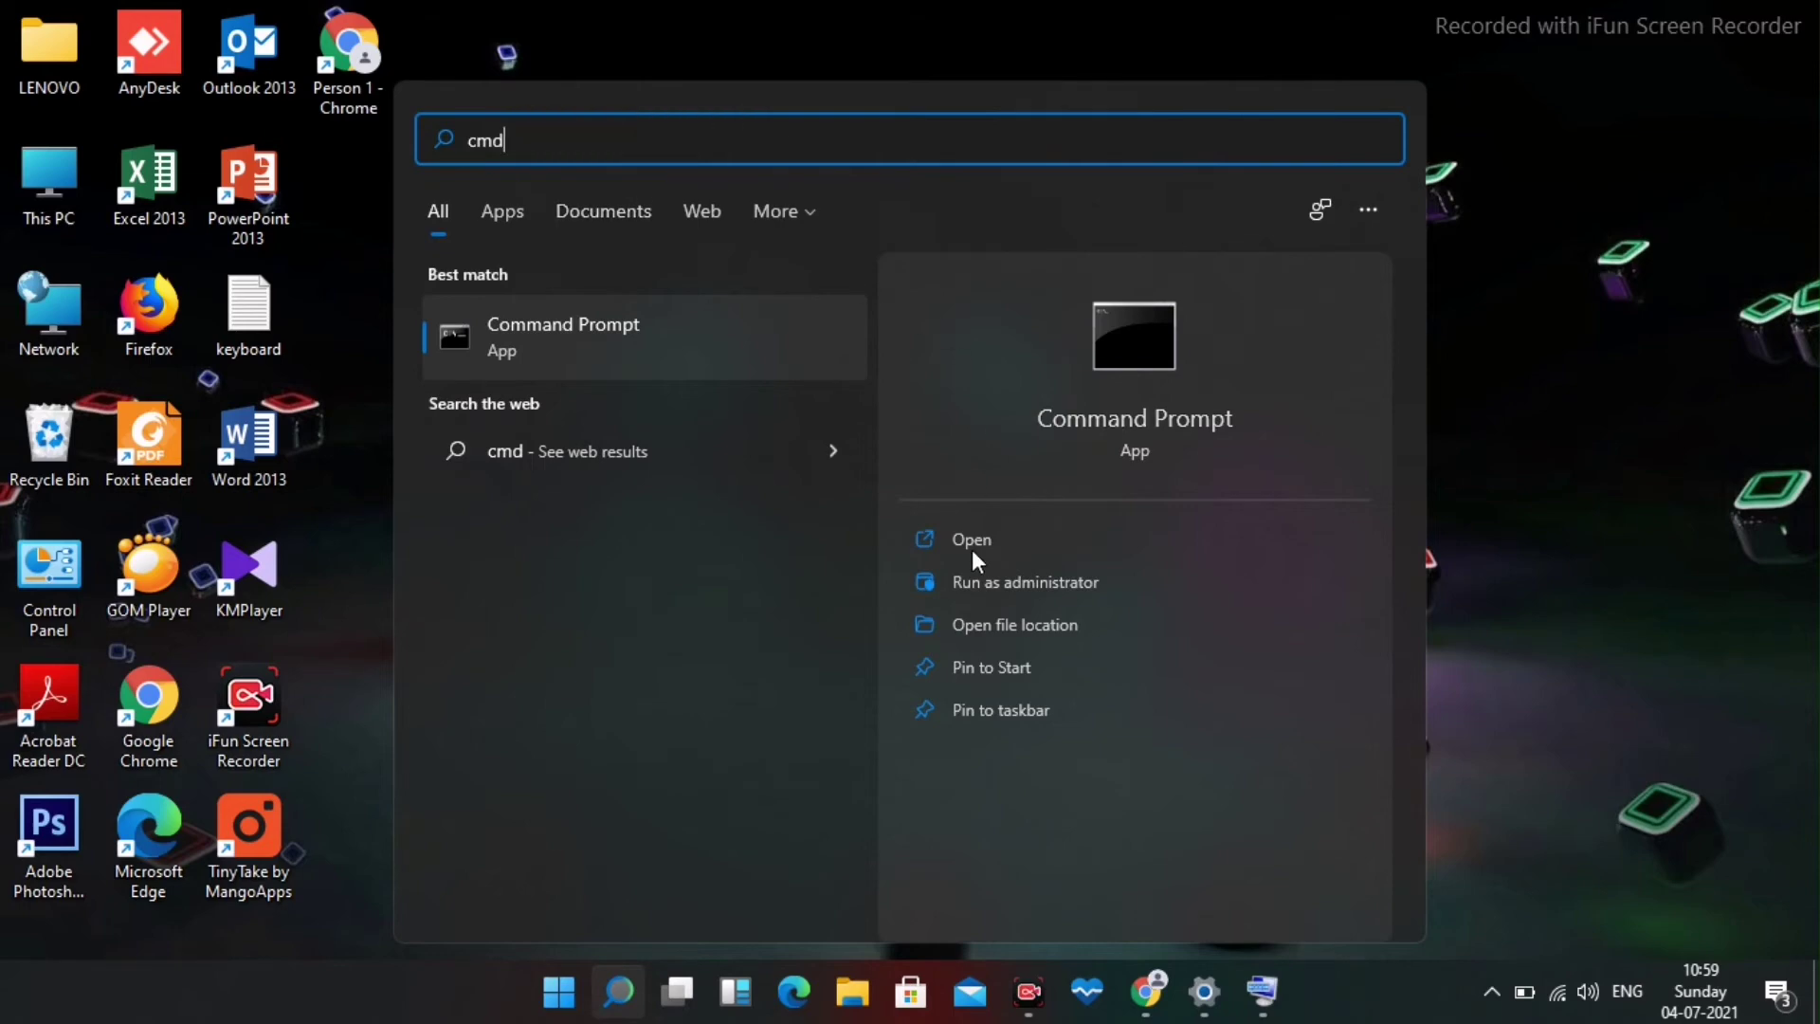
pyautogui.click(1005, 580)
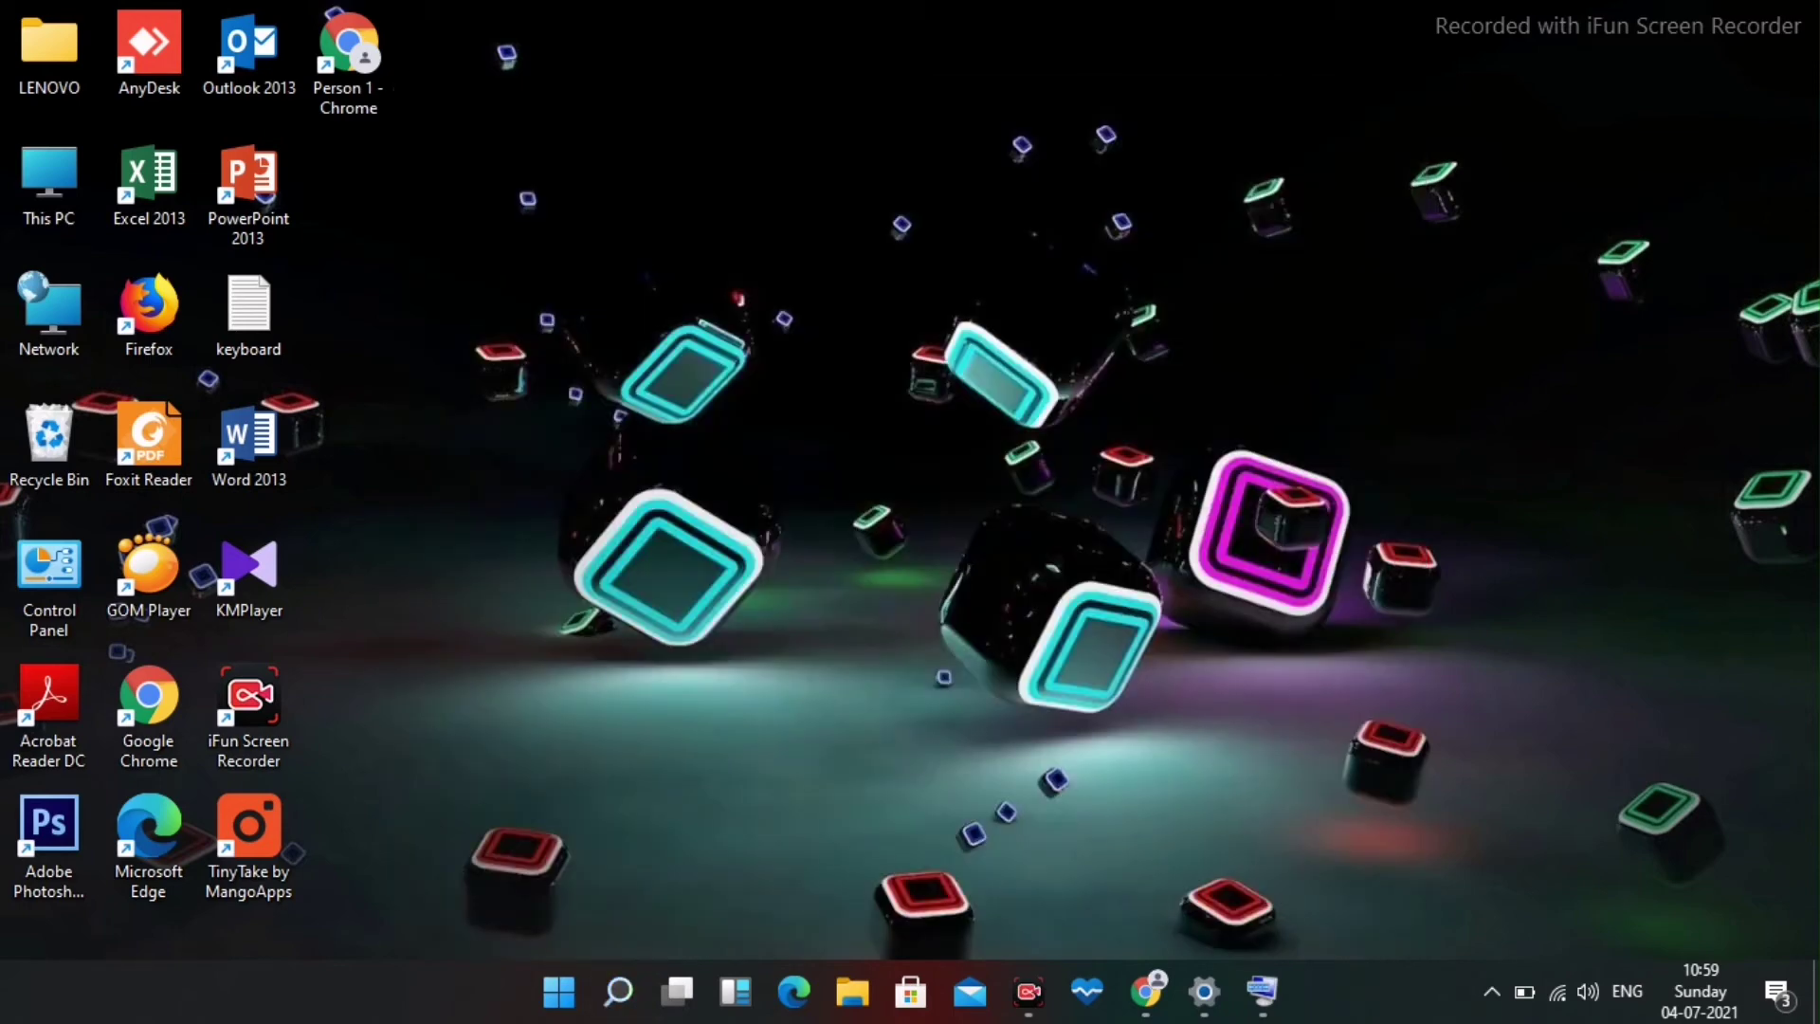
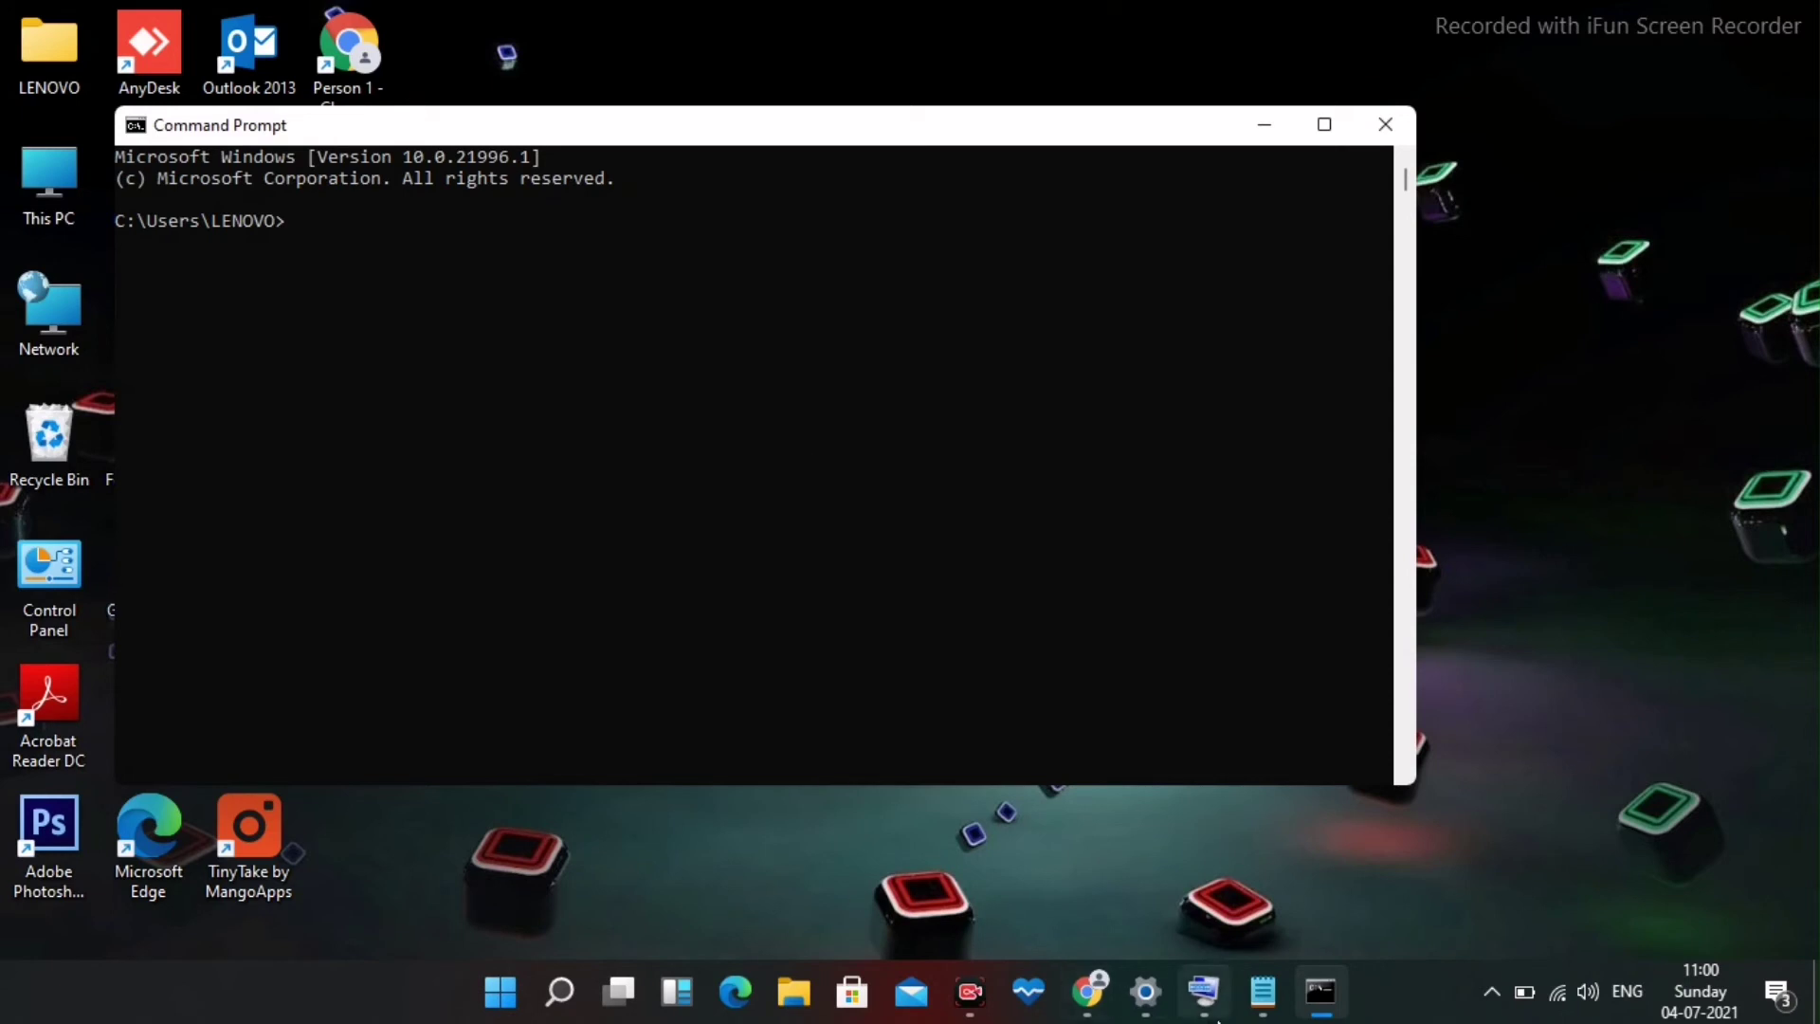
# Copy the prompt command from the keyboard Notepad file, minimise Notepad and run the command in Command Prompt.
pyautogui.click(1262, 992)
pyautogui.click(384, 273)
pyautogui.moveTo(344, 254); pyautogui.dragTo(192, 267)
pyautogui.rightClick(202, 266)
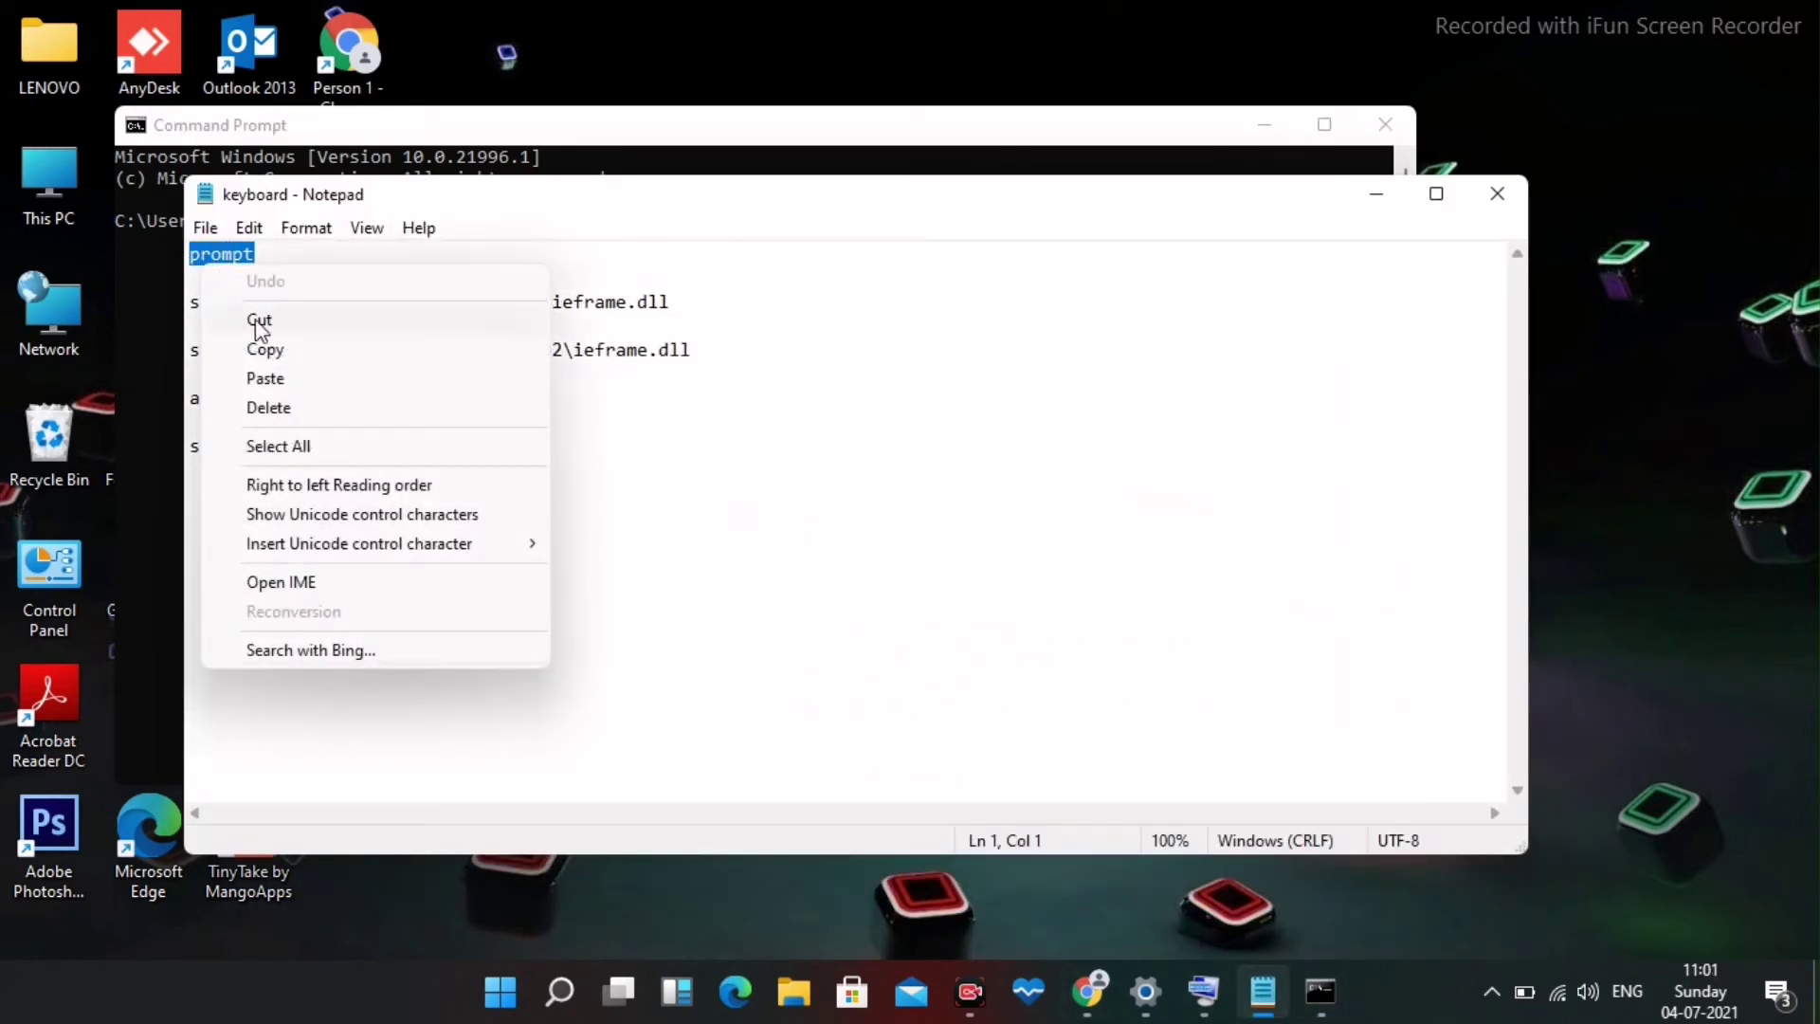
pyautogui.click(268, 349)
pyautogui.click(1378, 198)
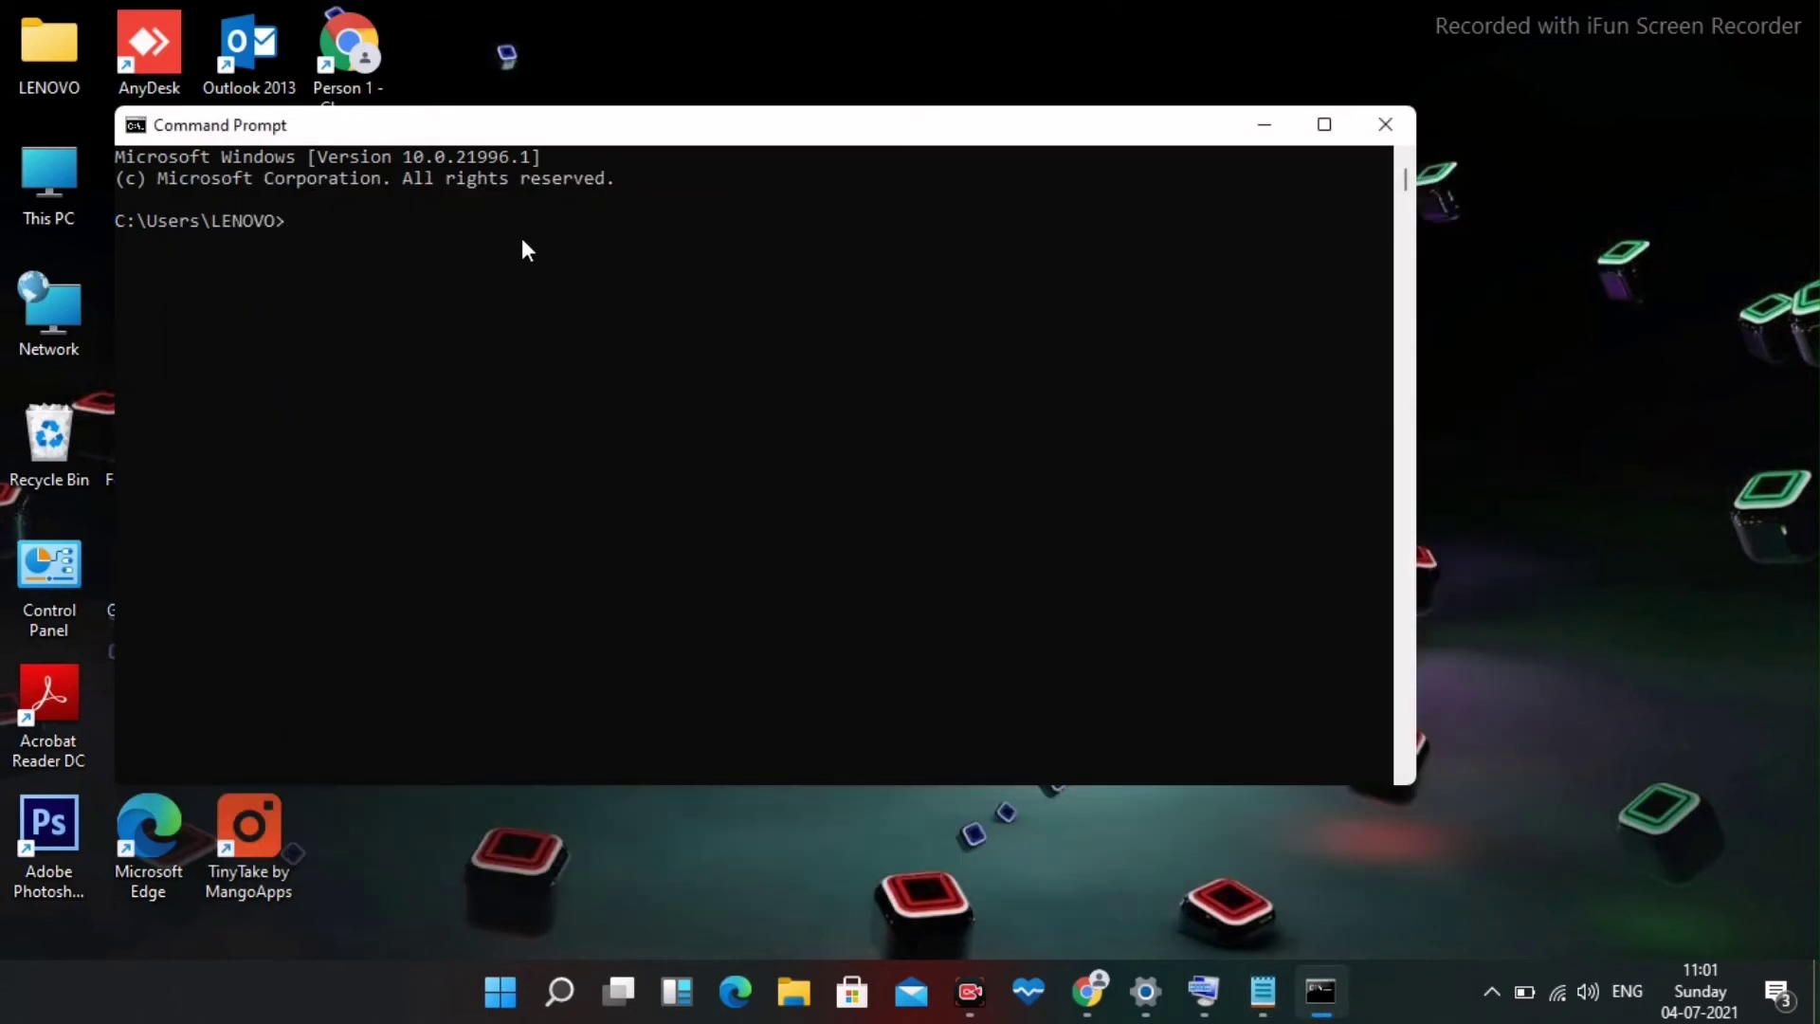
pyautogui.hotkey('ctrl', 'v')
pyautogui.press('Return')
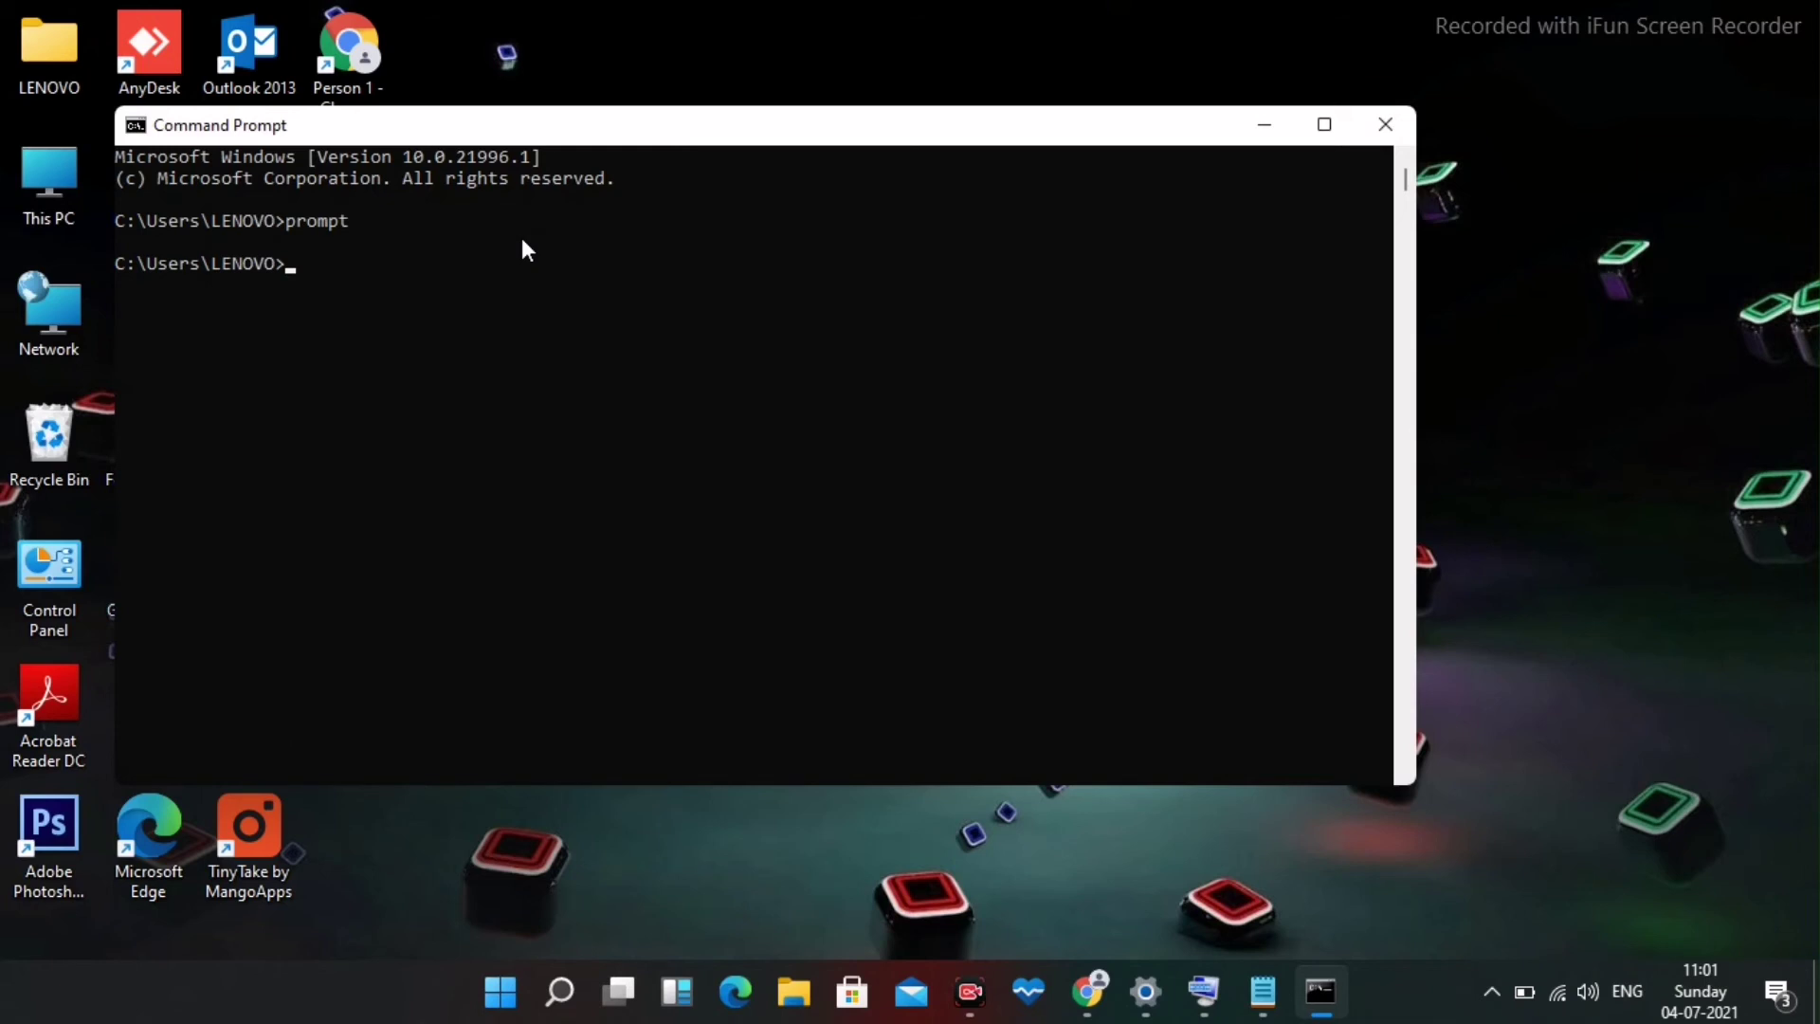
# Copy the command sfc /scanfile=c:\windows\system32\ieframe.dll from the keyboard Notepad file, minimise Notepad and run it in Command Prompt.
pyautogui.click(1262, 992)
pyautogui.moveTo(679, 297); pyautogui.dragTo(192, 305)
pyautogui.rightClick(192, 308)
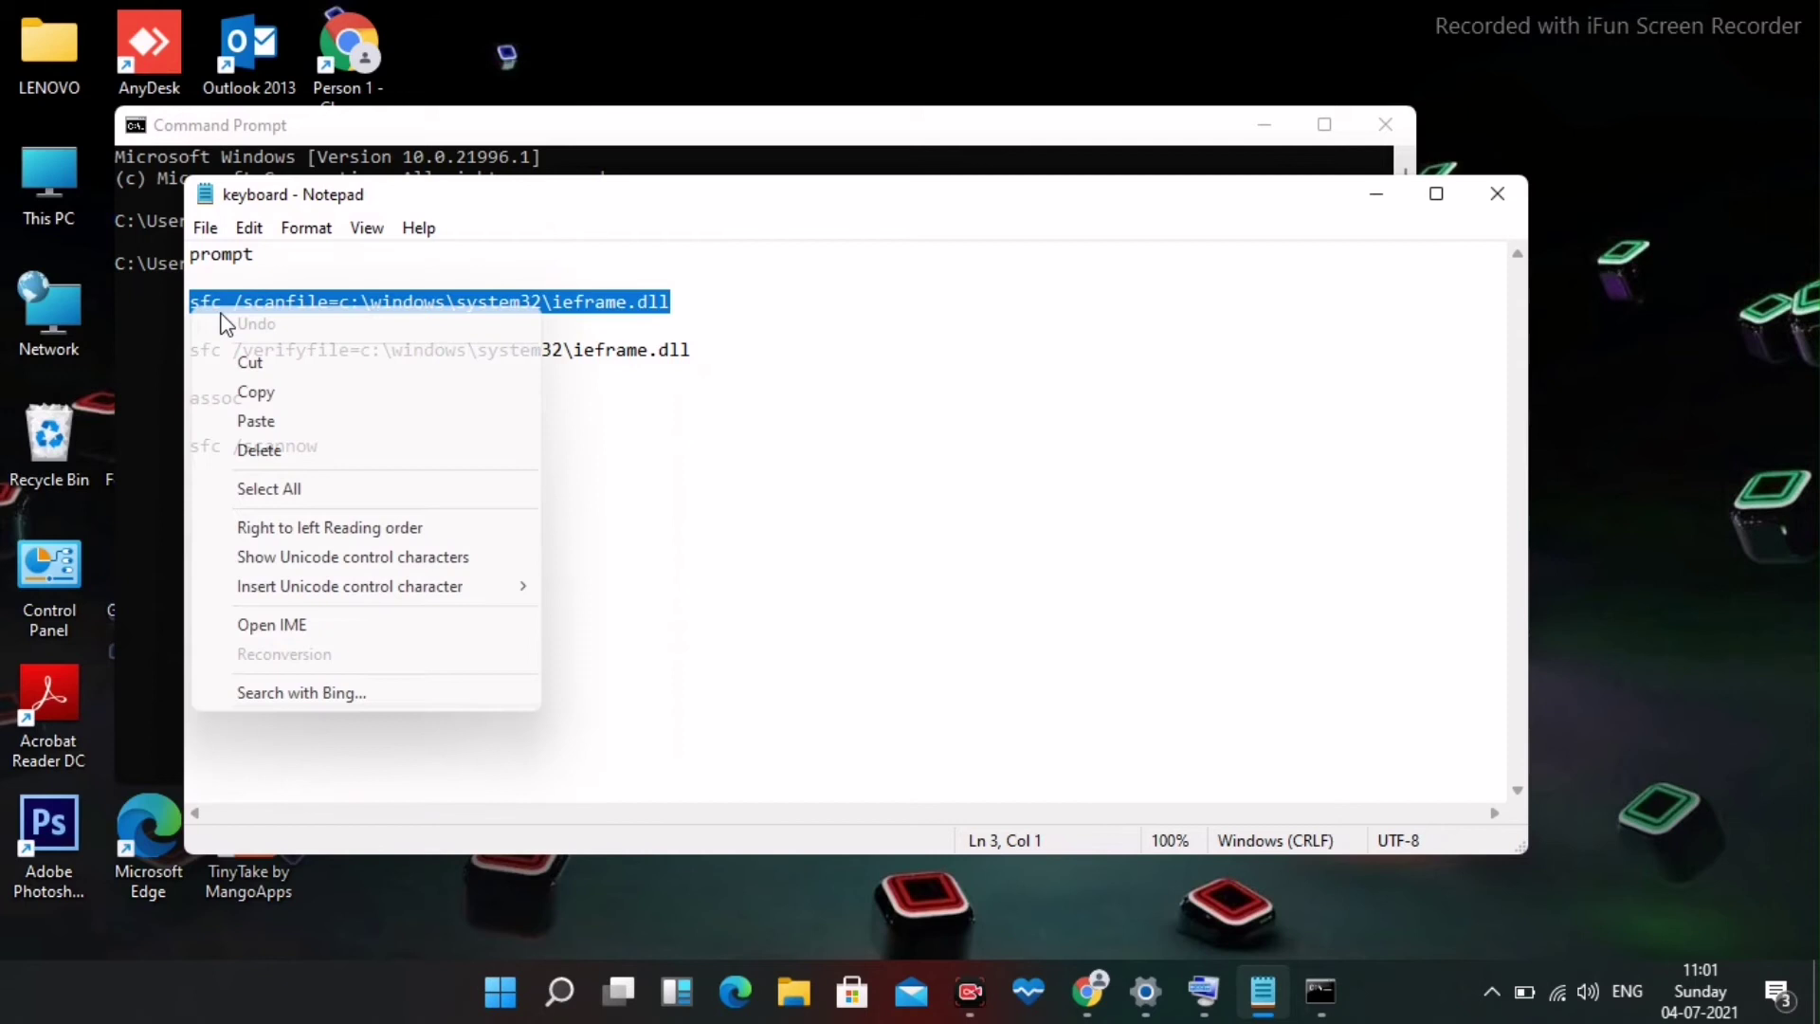
pyautogui.click(264, 391)
pyautogui.click(1364, 195)
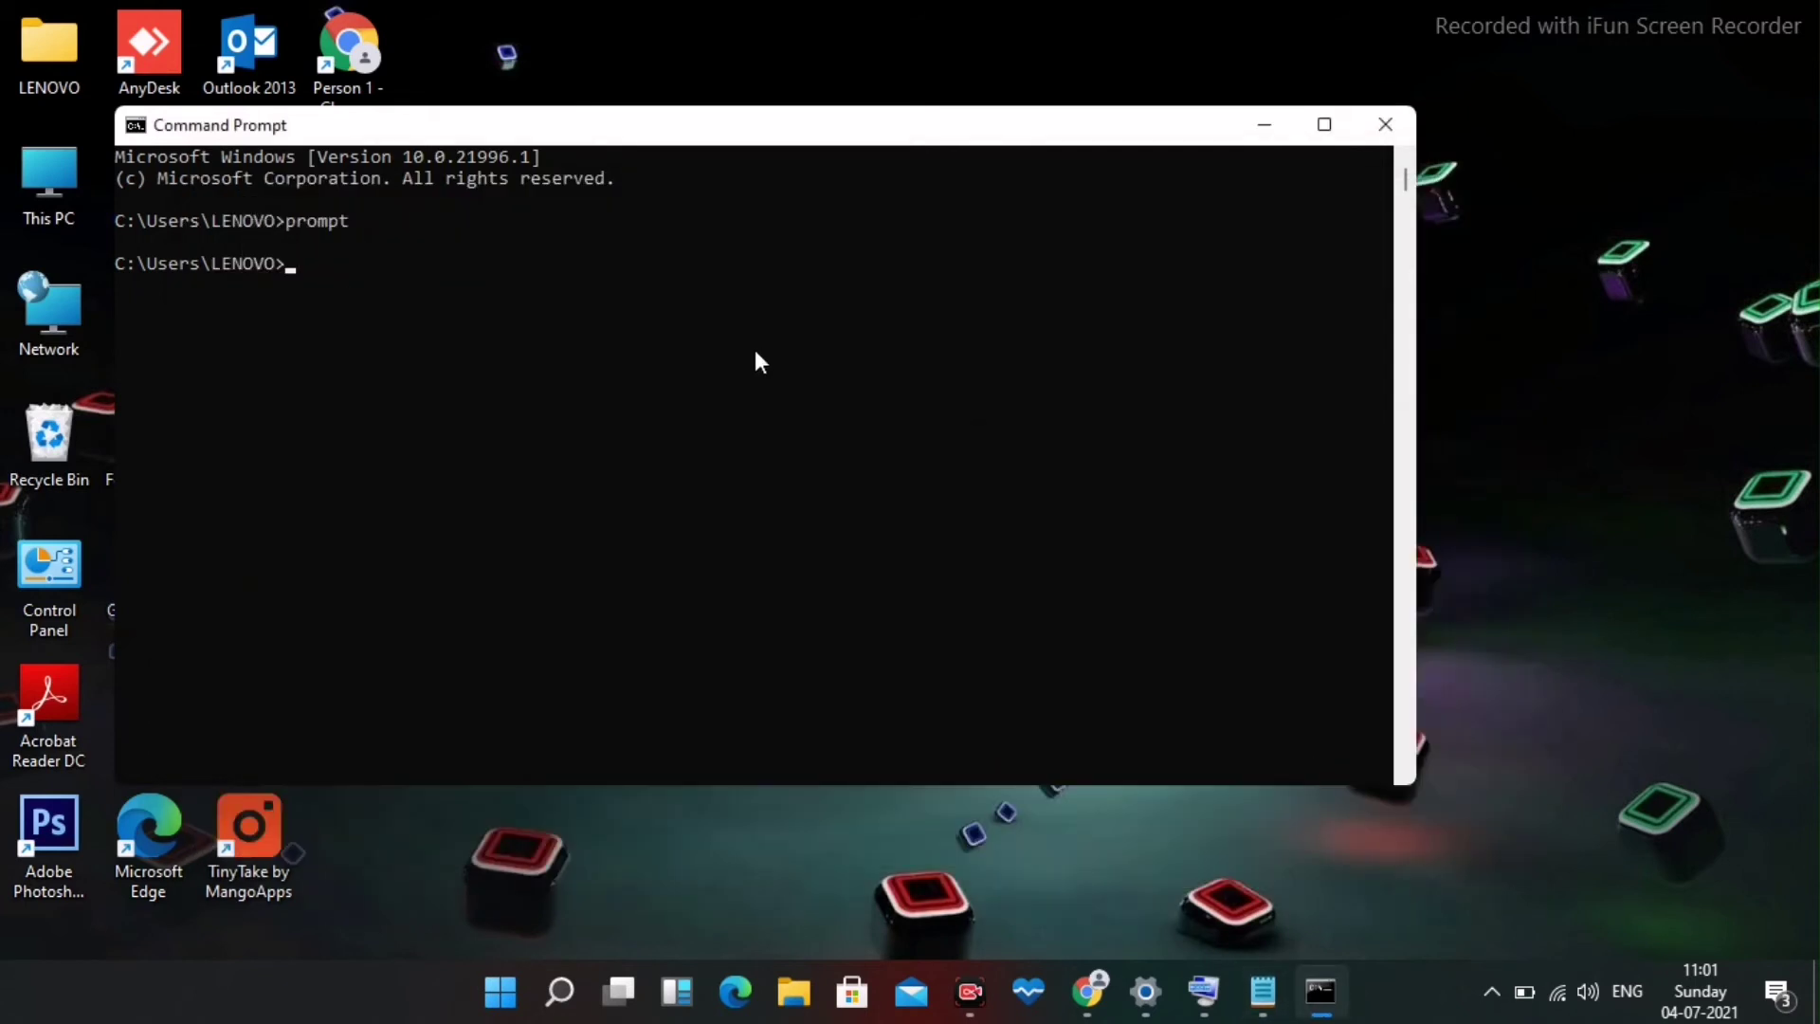
pyautogui.hotkey('ctrl', 'v')
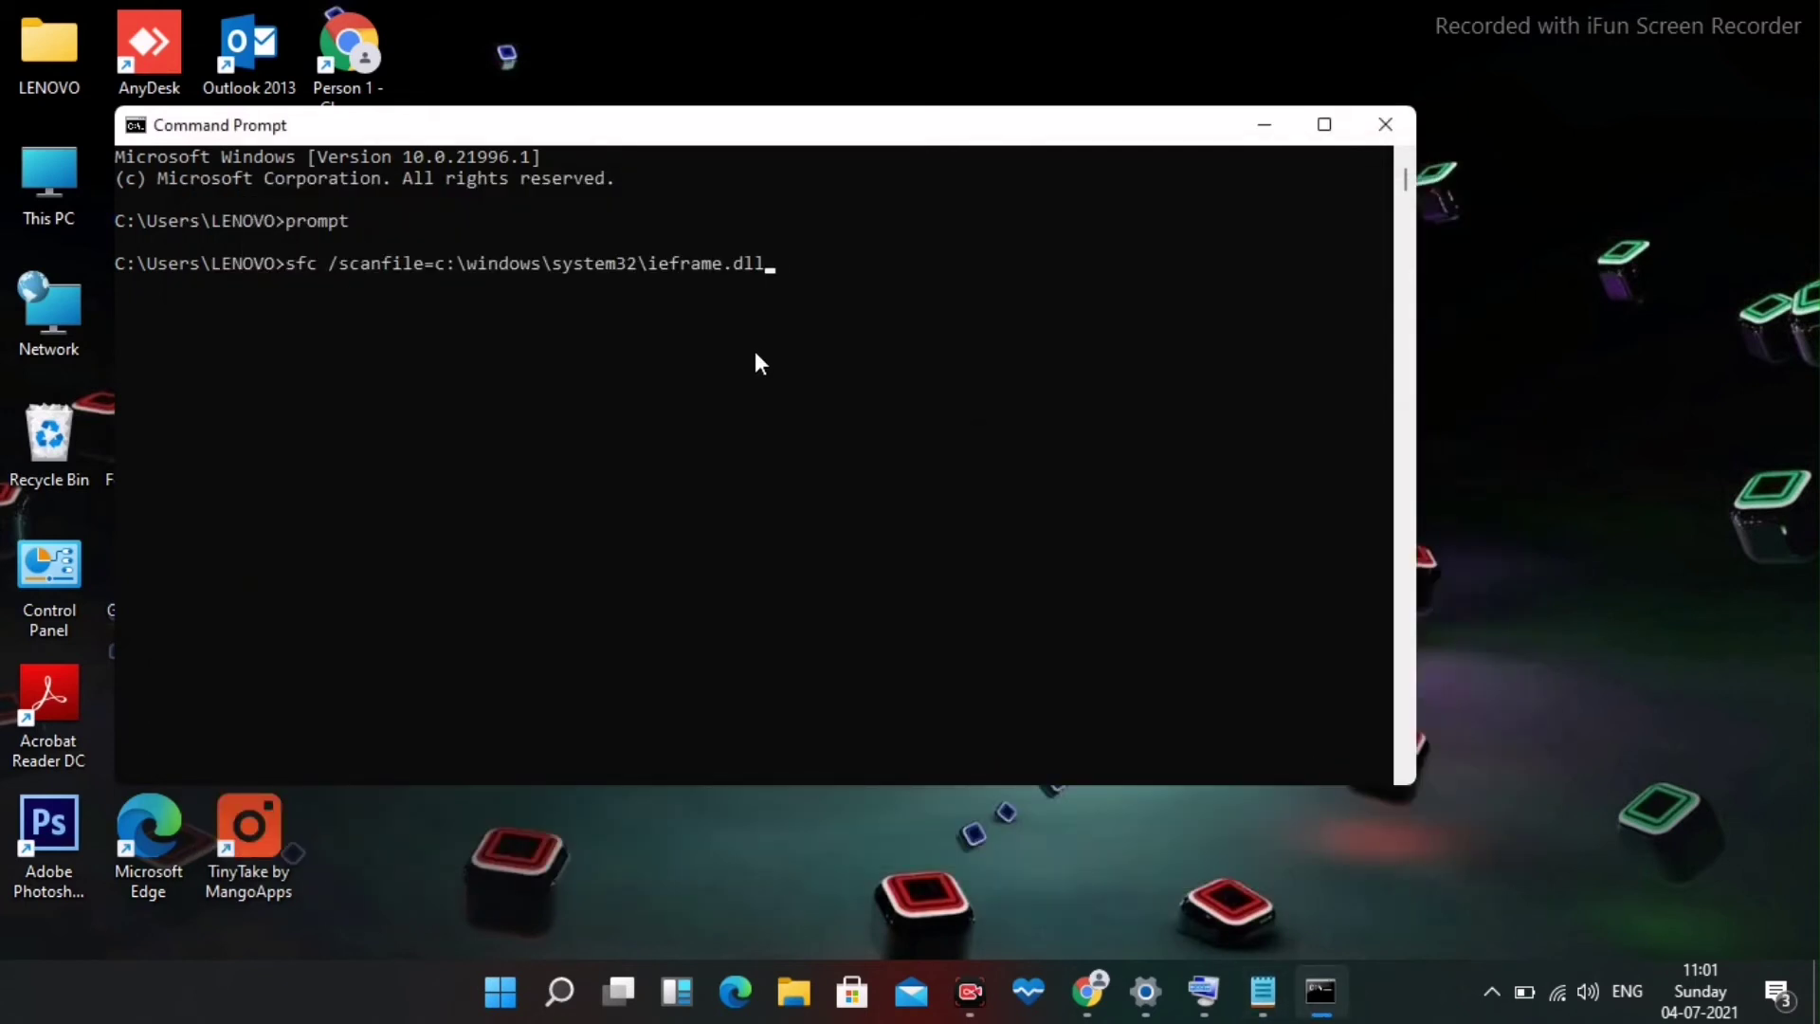
pyautogui.press('Return')
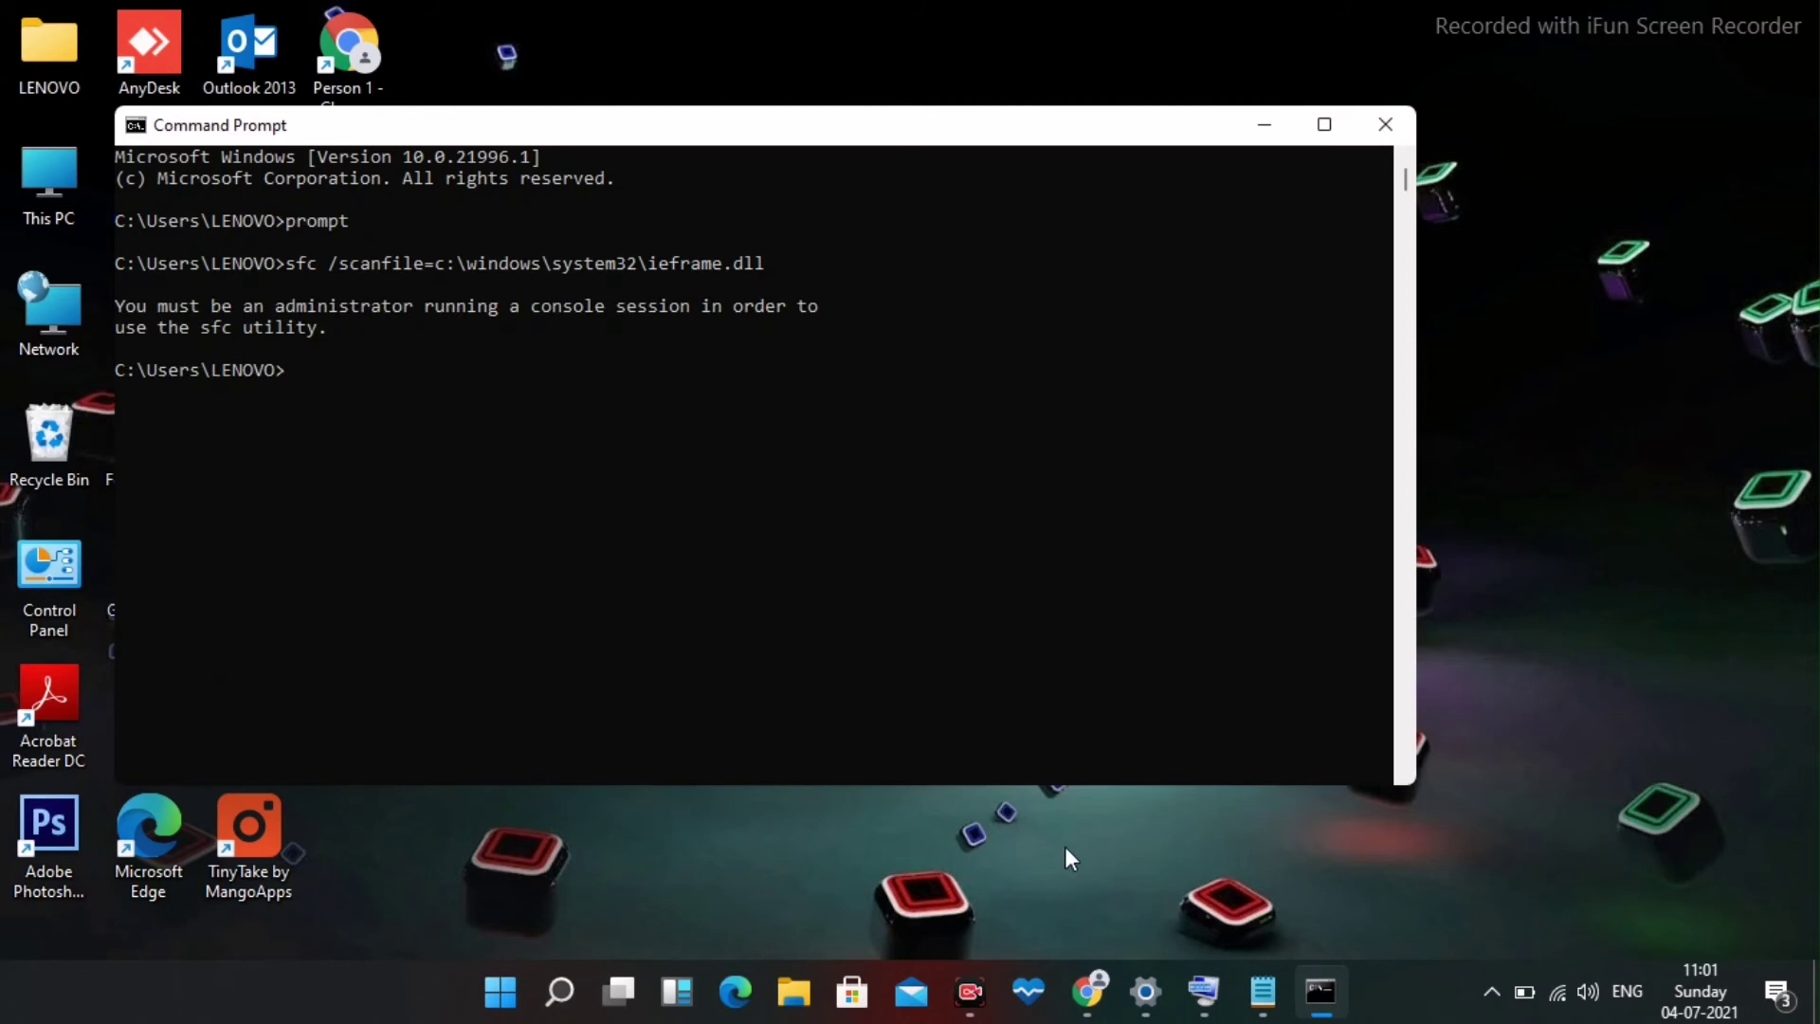
# Copy the command sfc /verifyfile=c:\windows\system32\ieframe.dll from the keyboard Notepad file, minimise Notepad and run it in Command Prompt.
pyautogui.click(1262, 991)
pyautogui.click(697, 350)
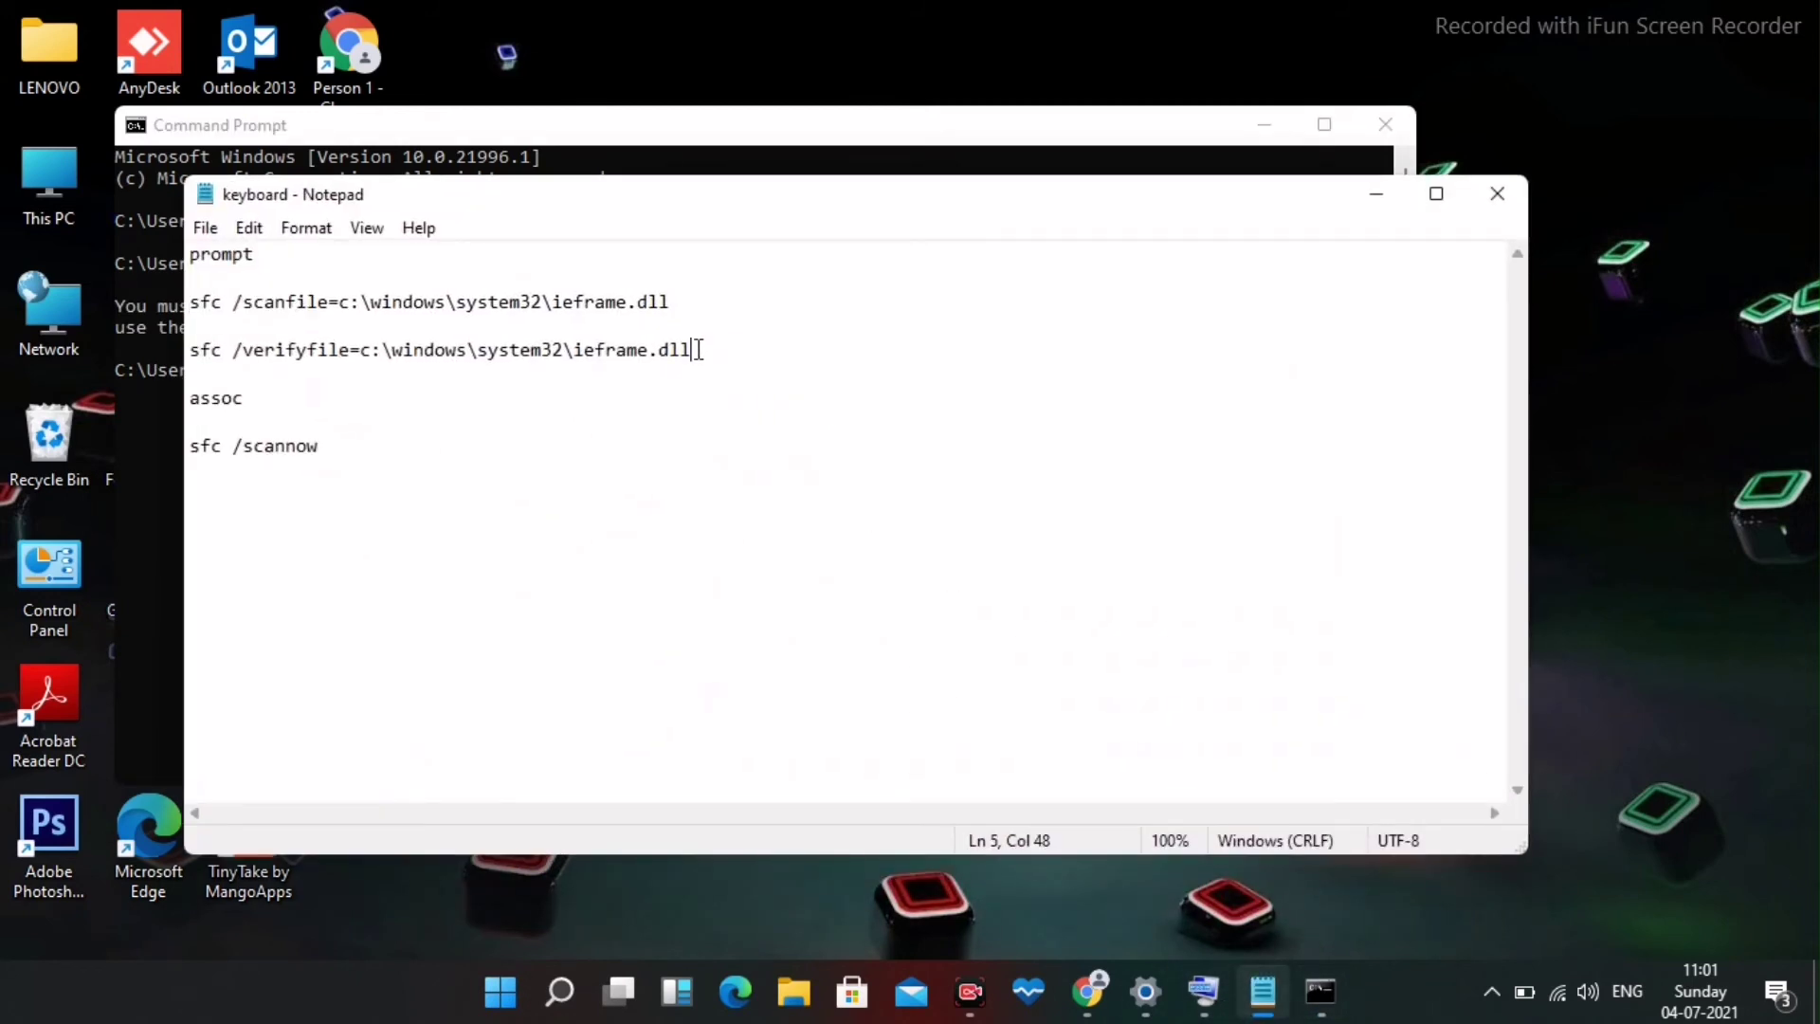
pyautogui.click(236, 384)
pyautogui.hotkey('shift', 'Up')
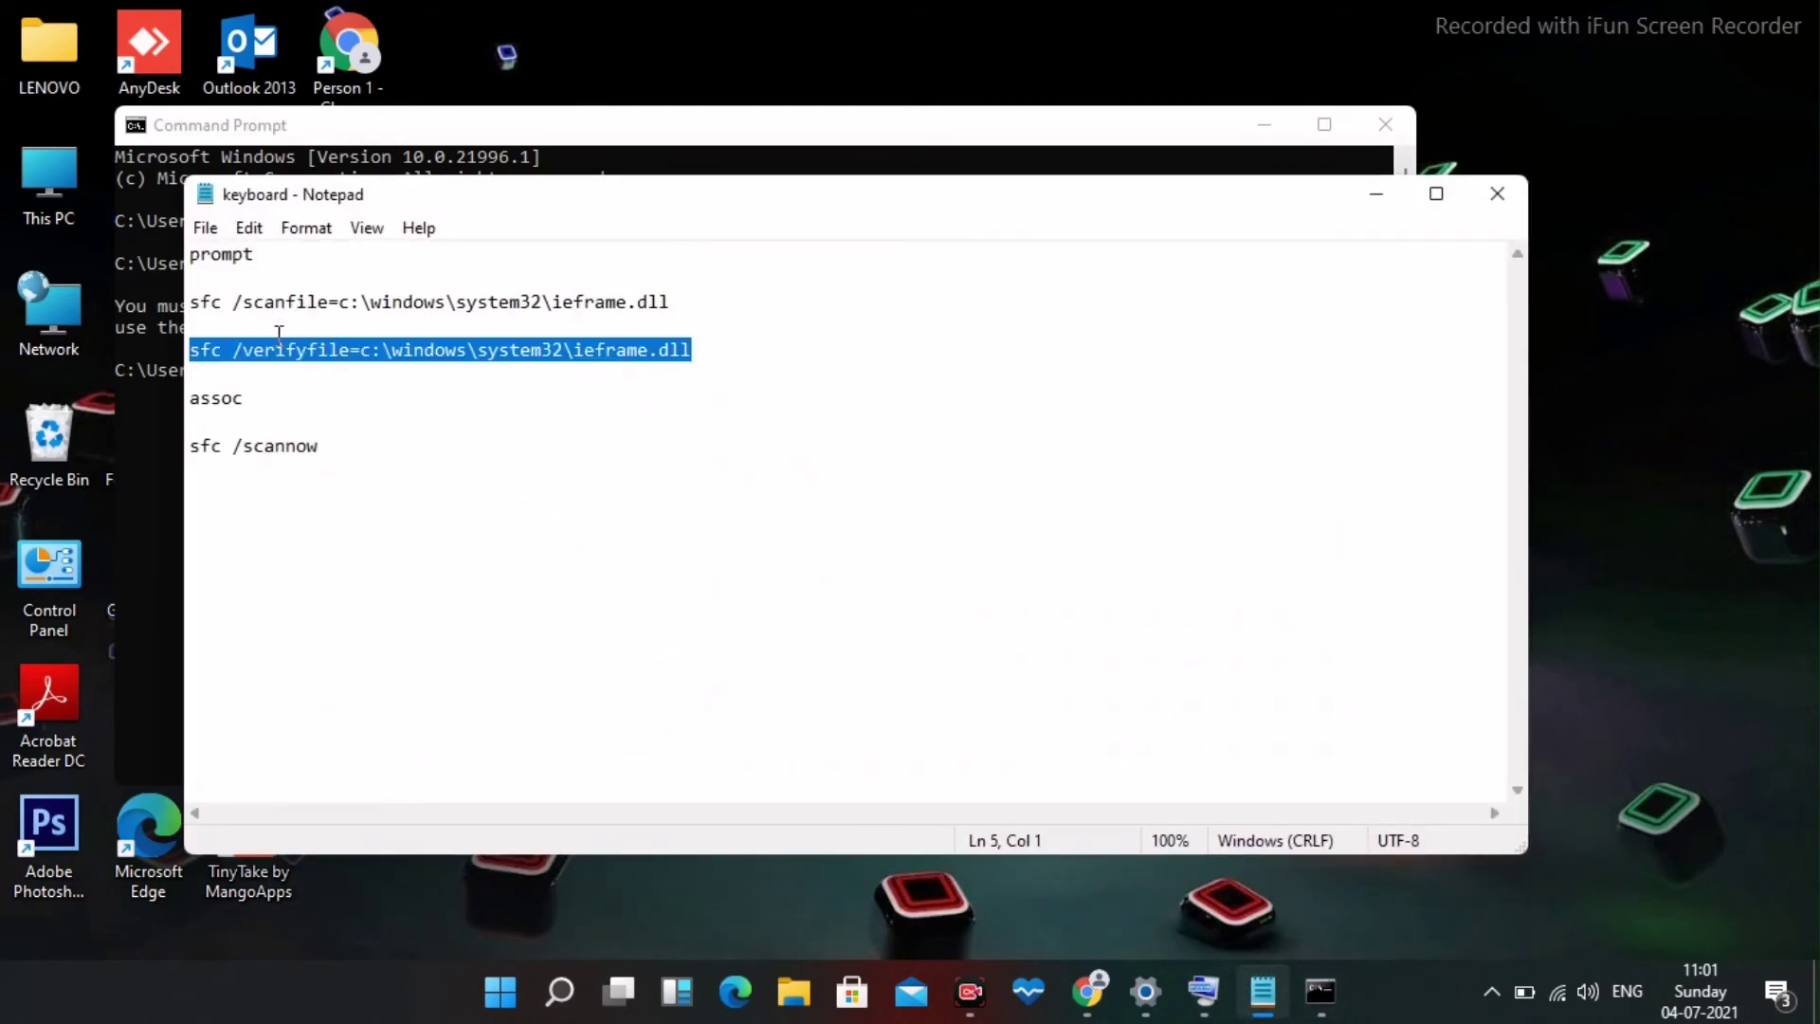
pyautogui.rightClick(278, 331)
pyautogui.click(340, 420)
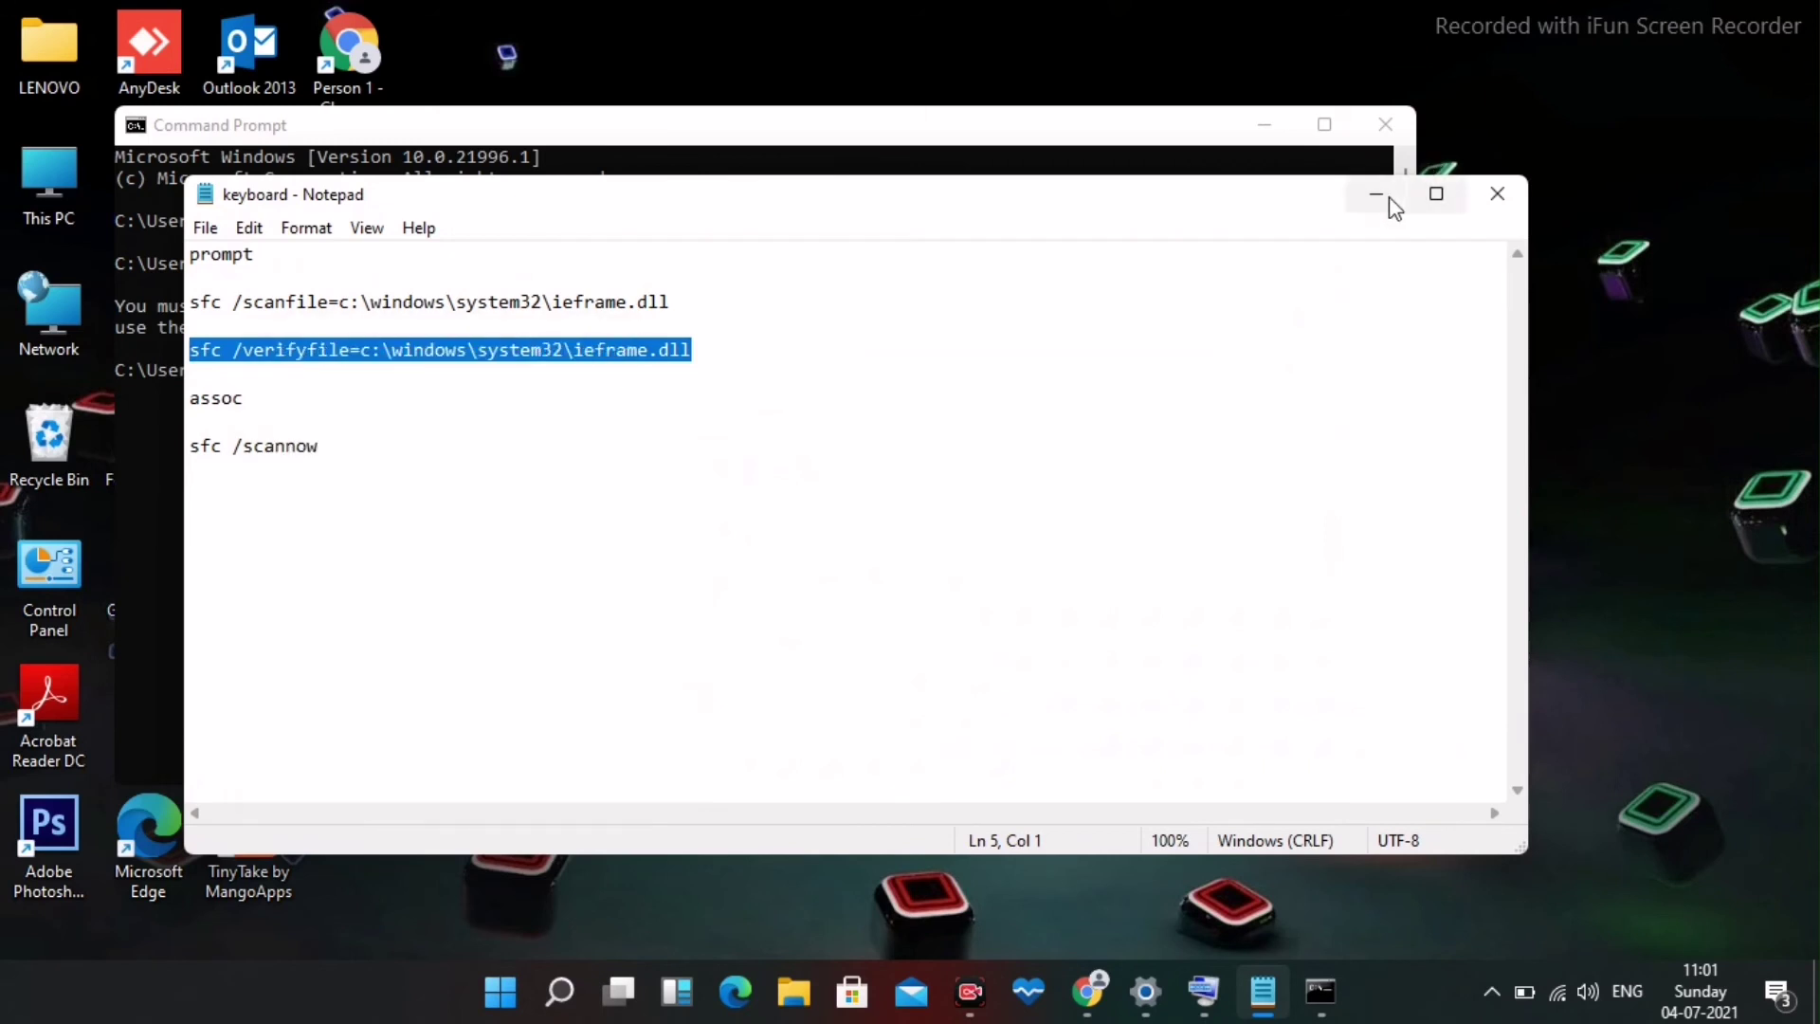
pyautogui.click(1382, 197)
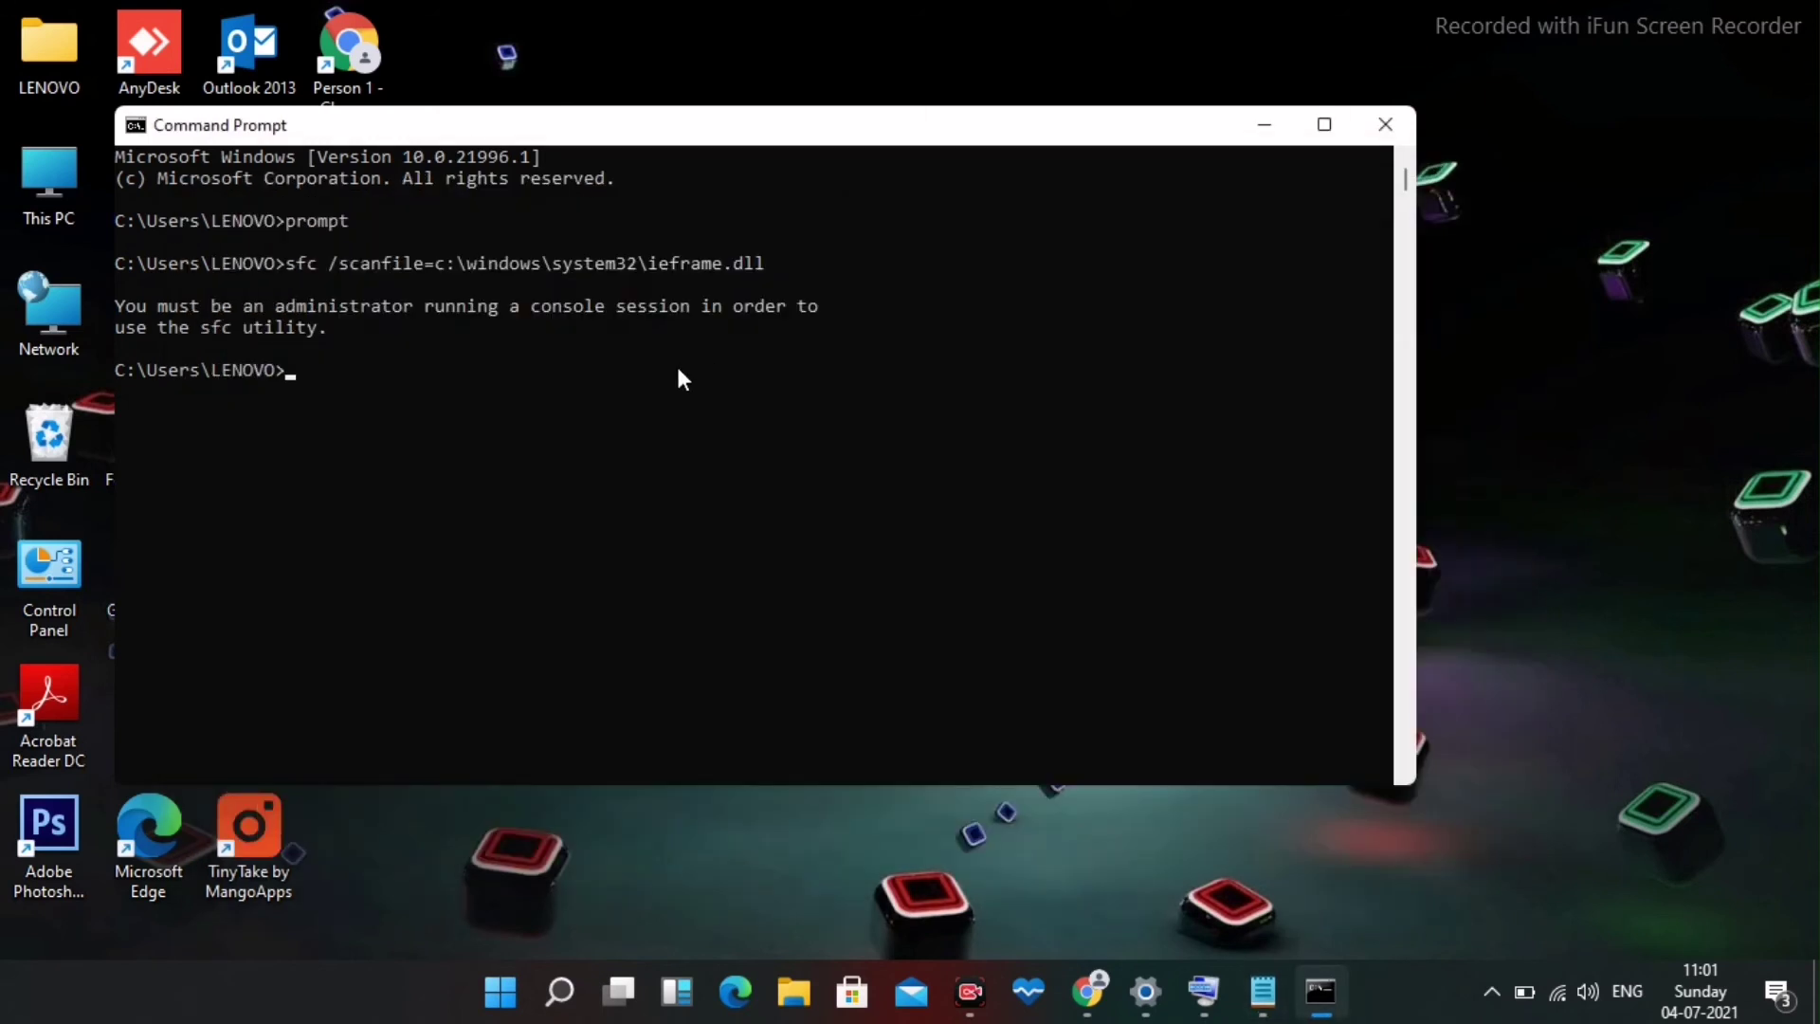
pyautogui.rightClick(676, 366)
pyautogui.press('Return')
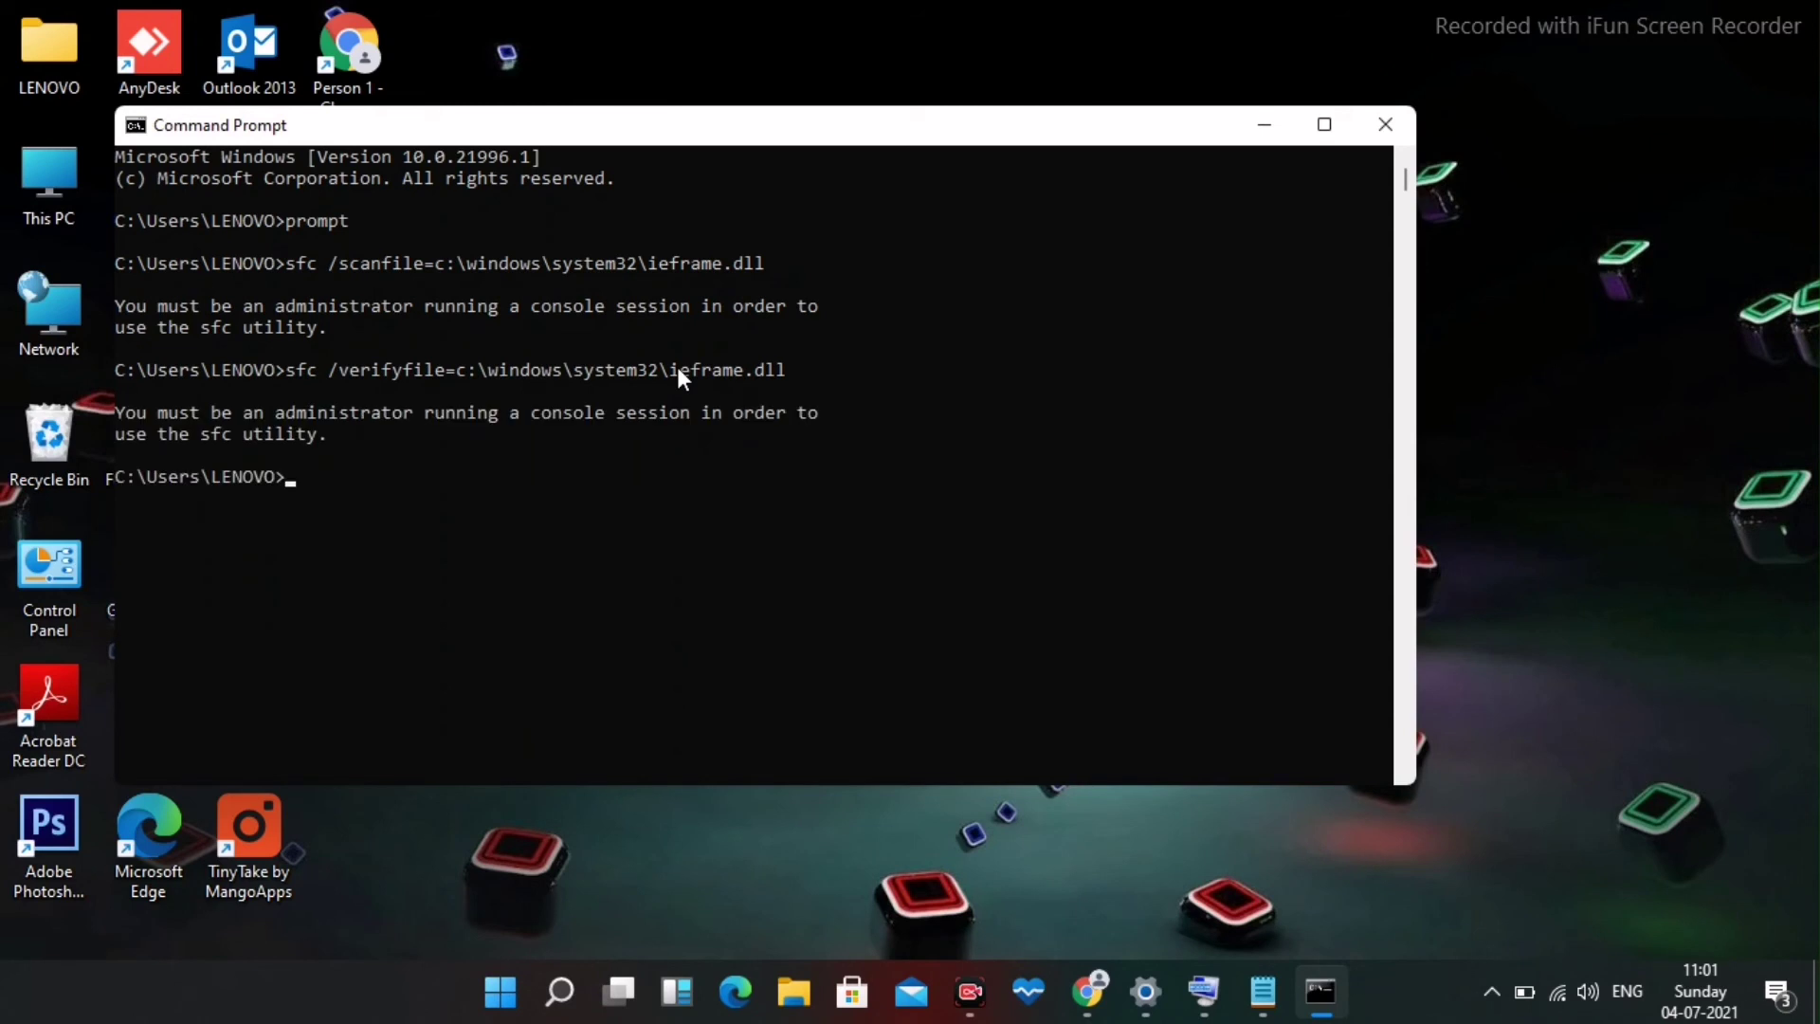
# Copy the assoc command from the keyboard Notepad file, minimise Notepad and run it in Command Prompt.
pyautogui.click(1263, 991)
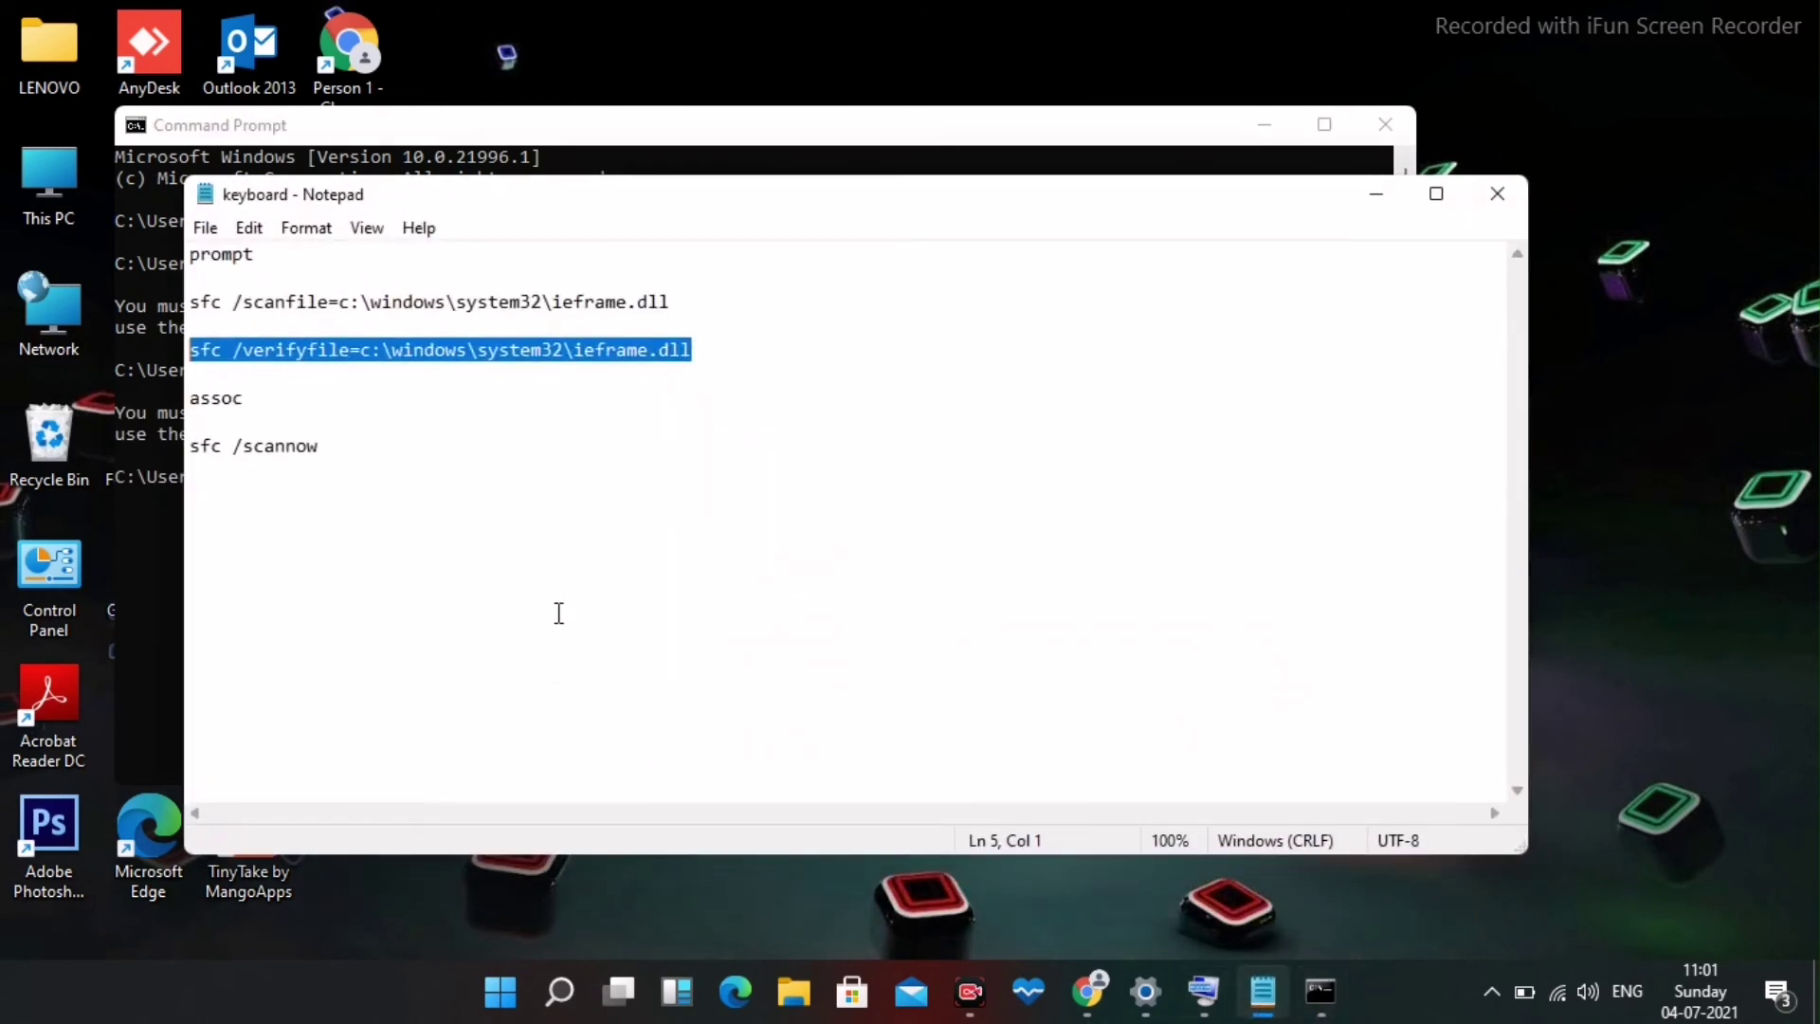
pyautogui.click(258, 408)
pyautogui.moveTo(258, 408); pyautogui.dragTo(185, 396)
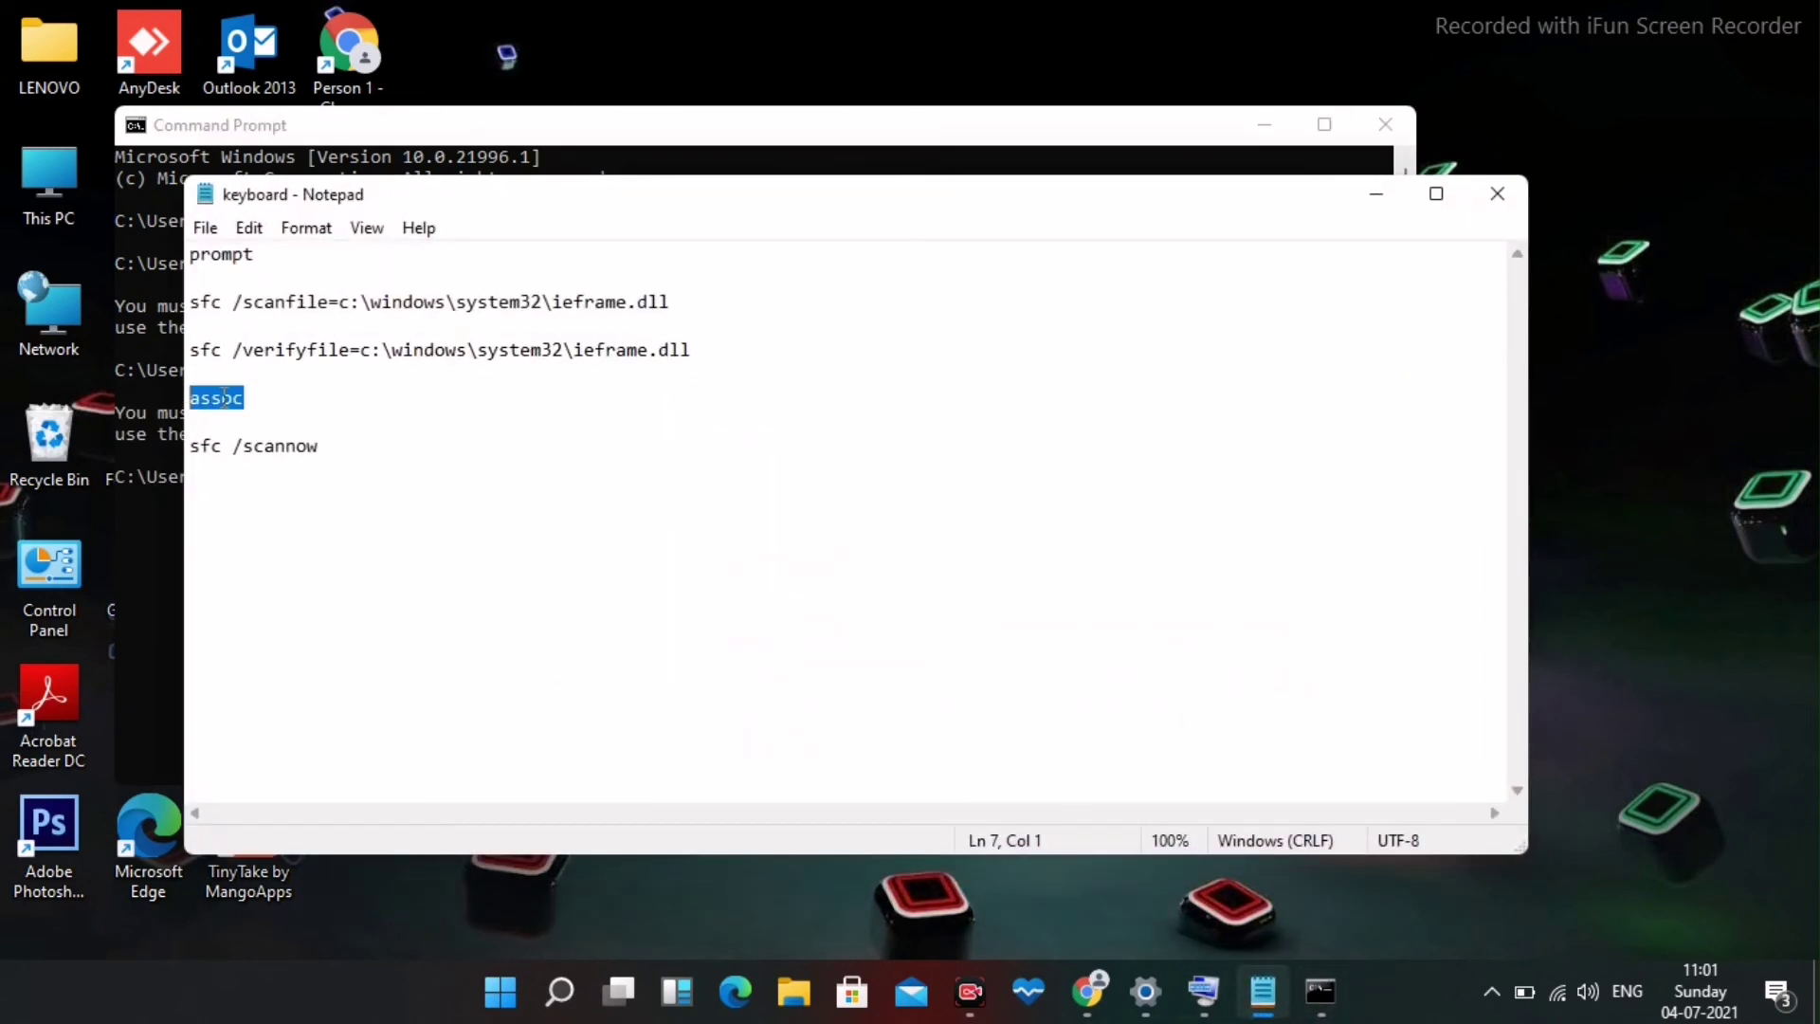
pyautogui.rightClick(224, 396)
pyautogui.click(284, 482)
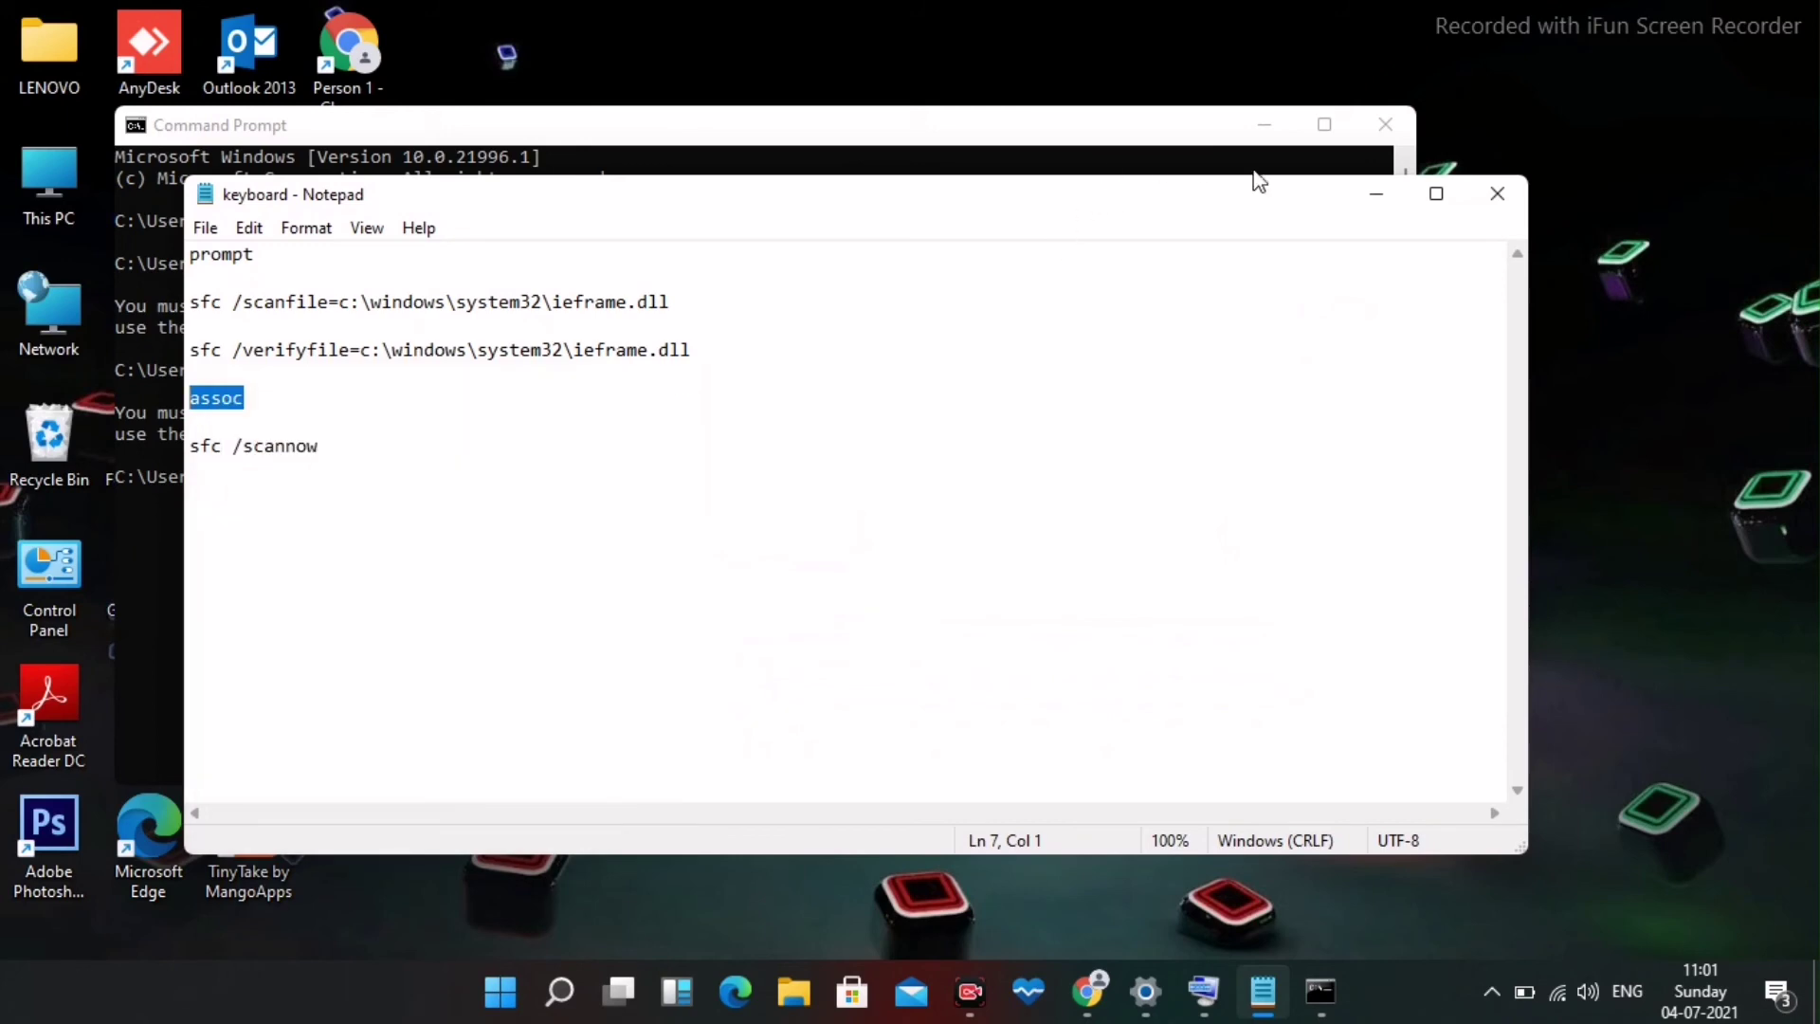
pyautogui.click(1379, 196)
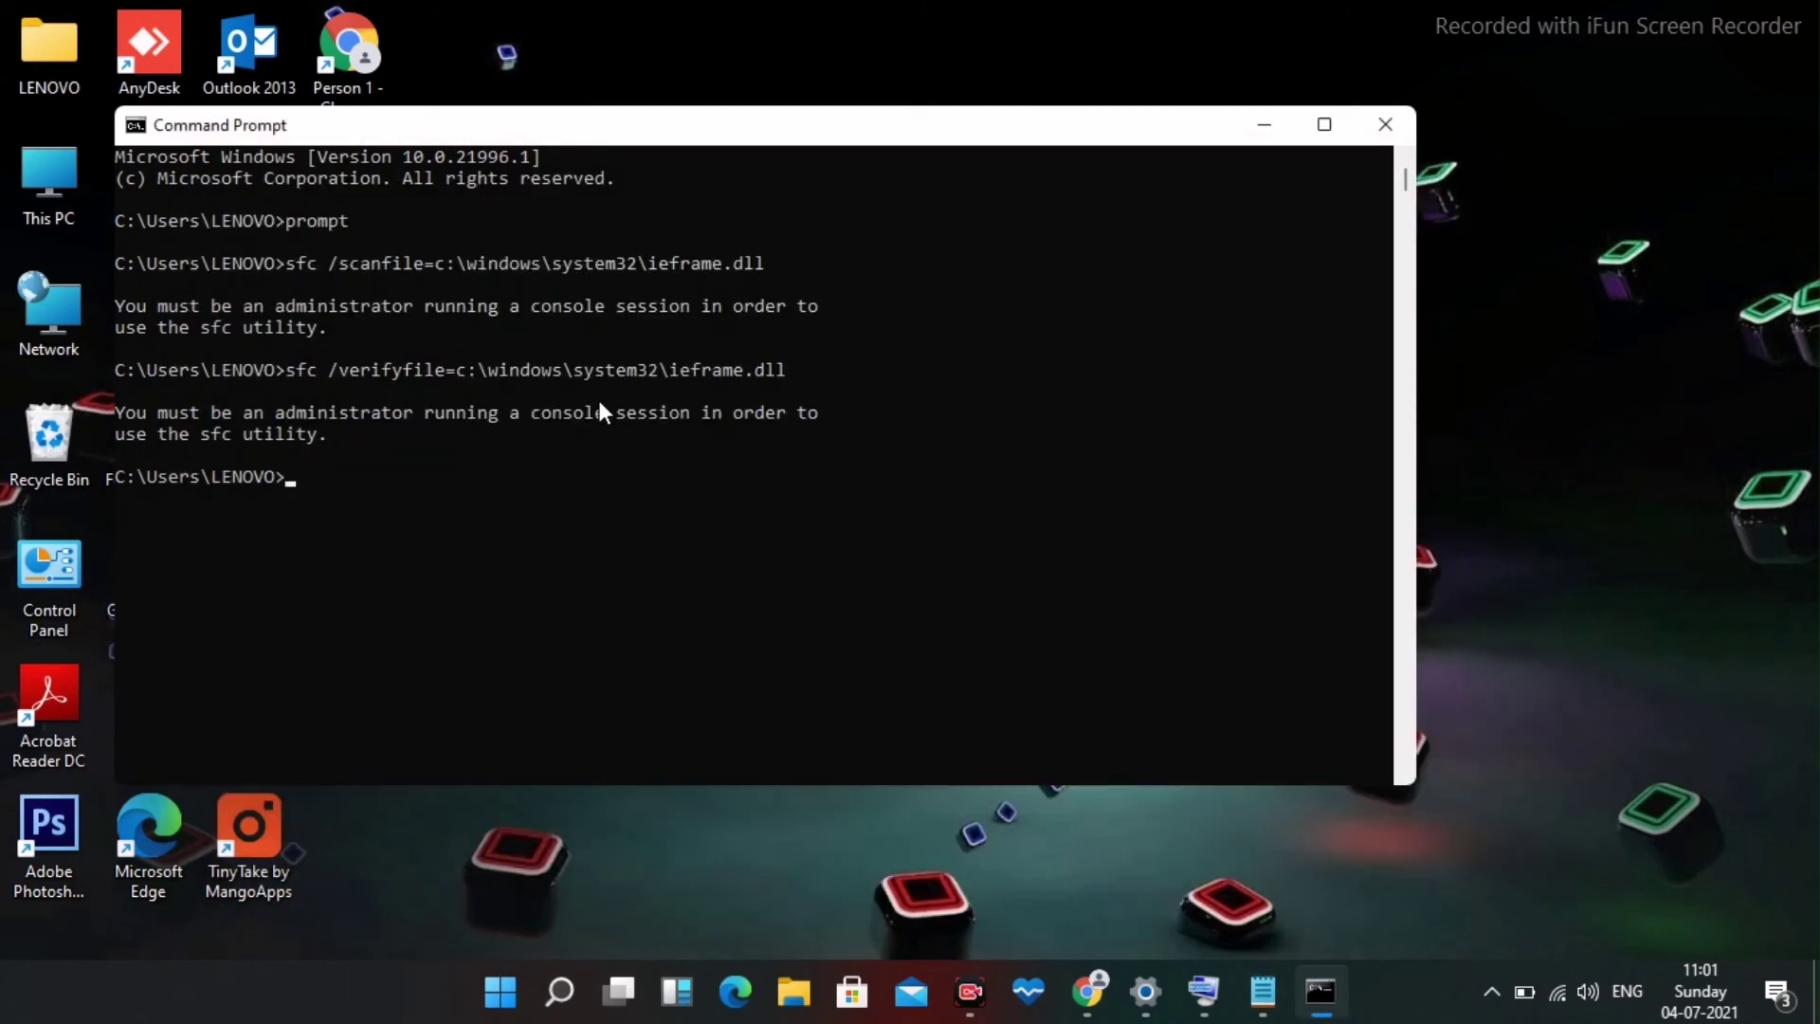
pyautogui.hotkey('ctrl', 'v')
pyautogui.press('Return')
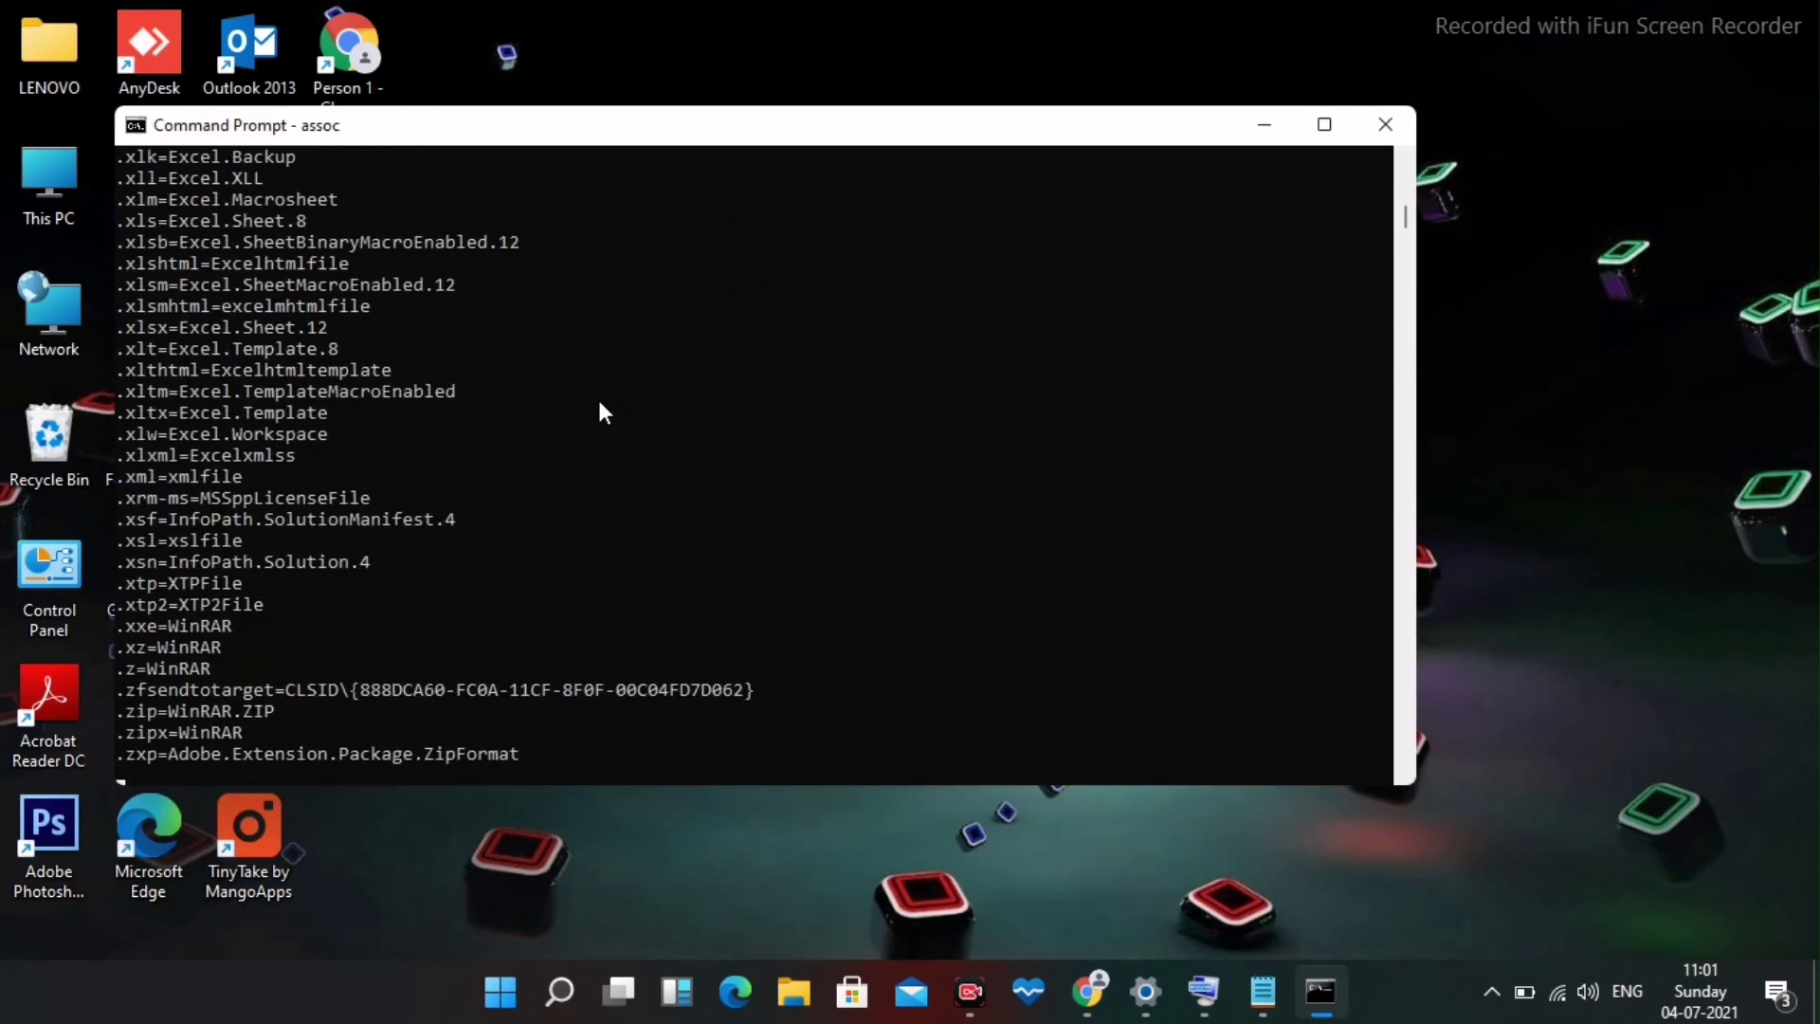
# Copy the sfc /scannow command from the keyboard Notepad file, minimise Notepad and run it in Command Prompt.
pyautogui.click(1261, 993)
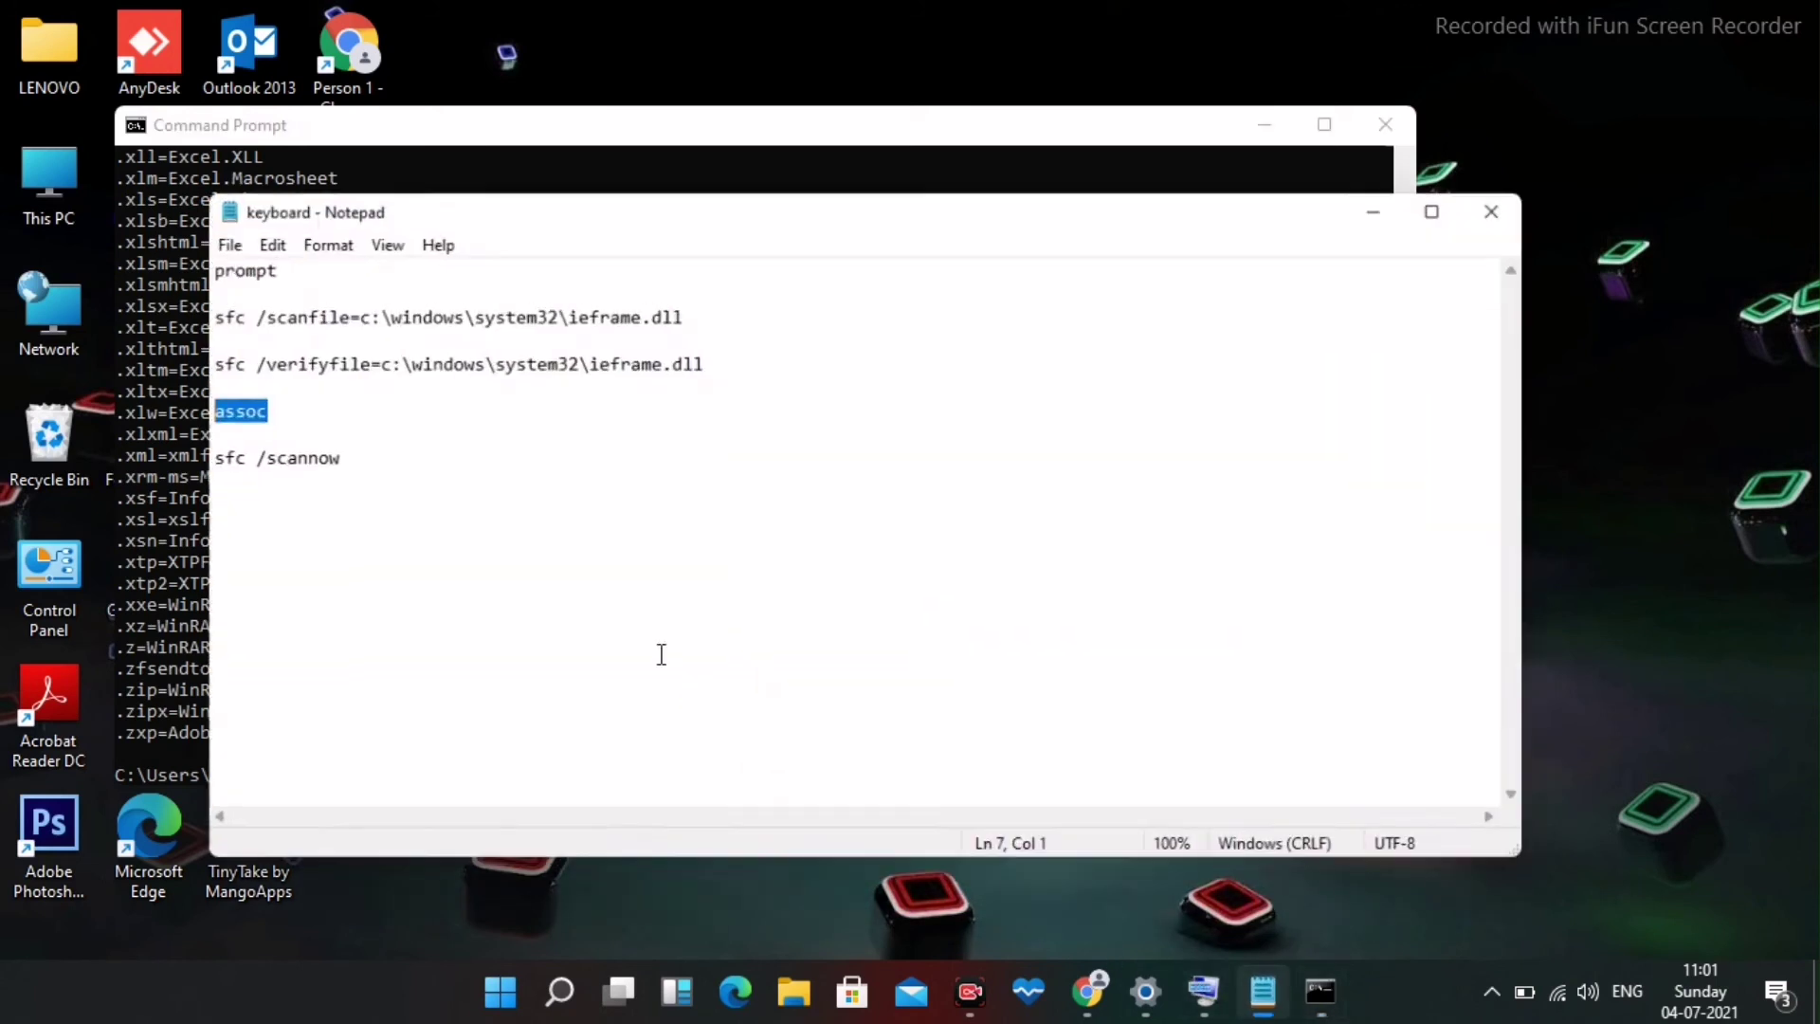
pyautogui.moveTo(319, 445); pyautogui.dragTo(190, 446)
pyautogui.rightClick(197, 453)
pyautogui.click(334, 531)
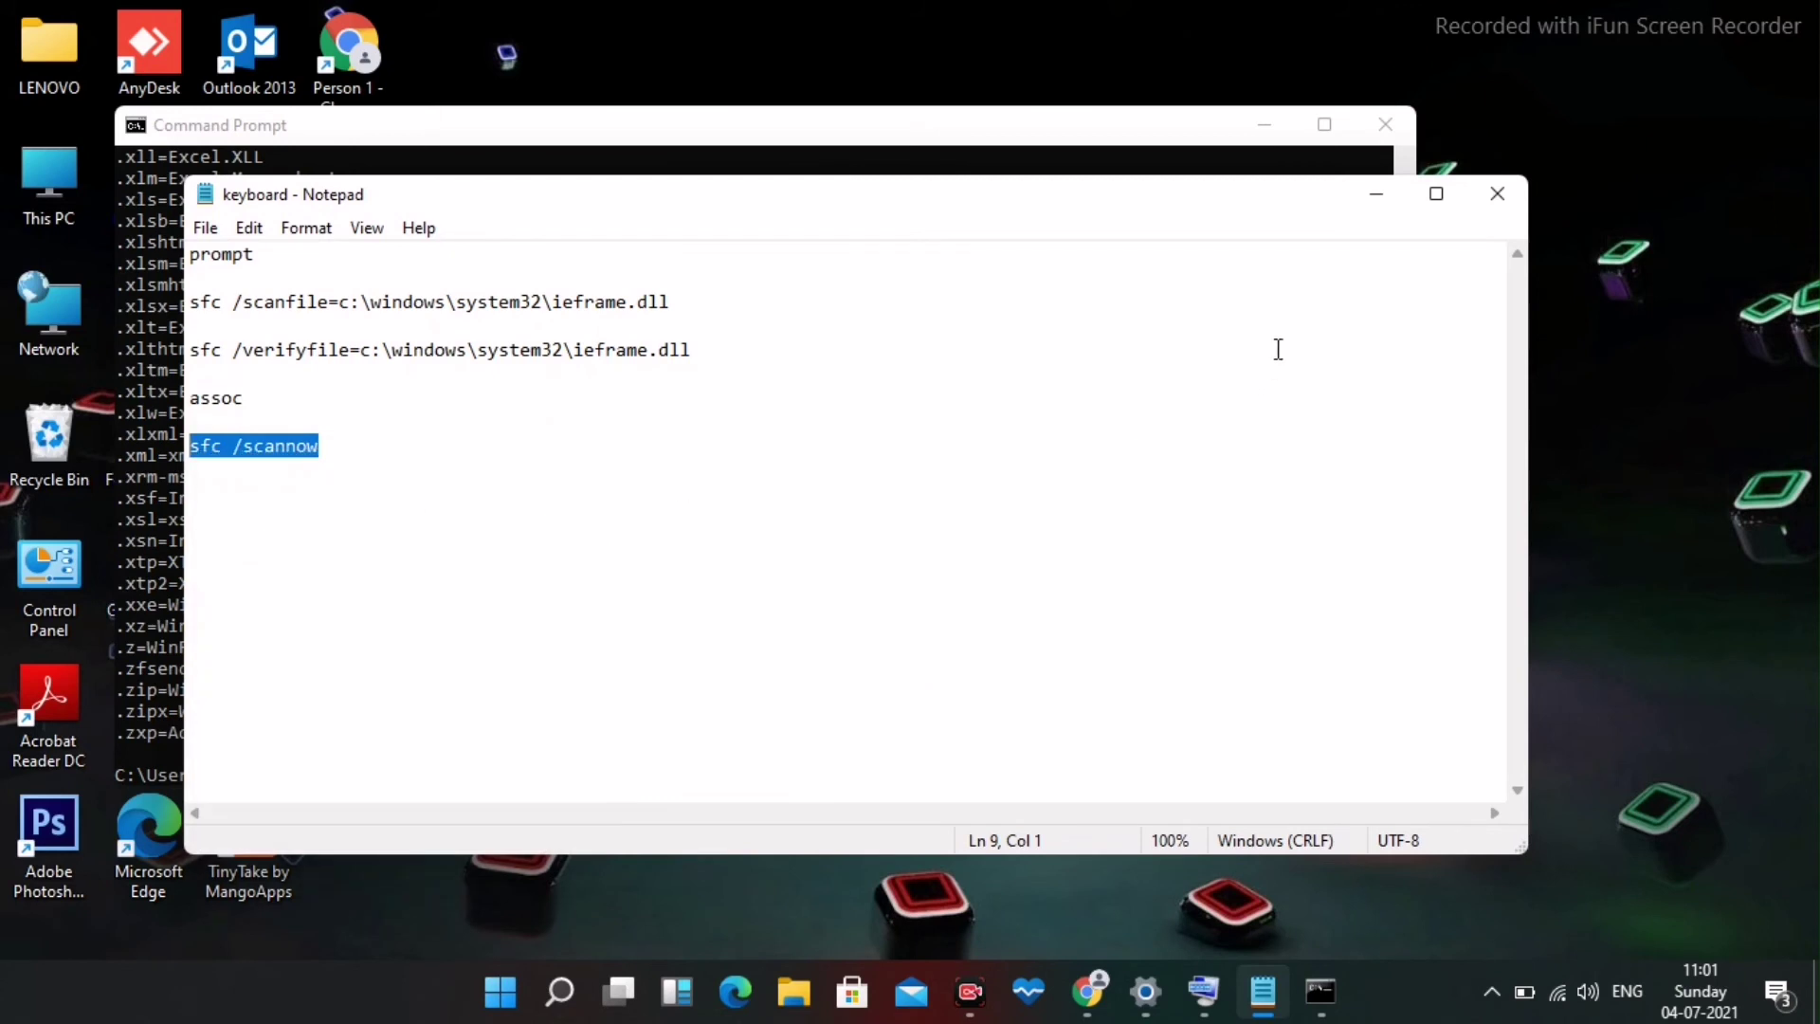
pyautogui.click(1376, 193)
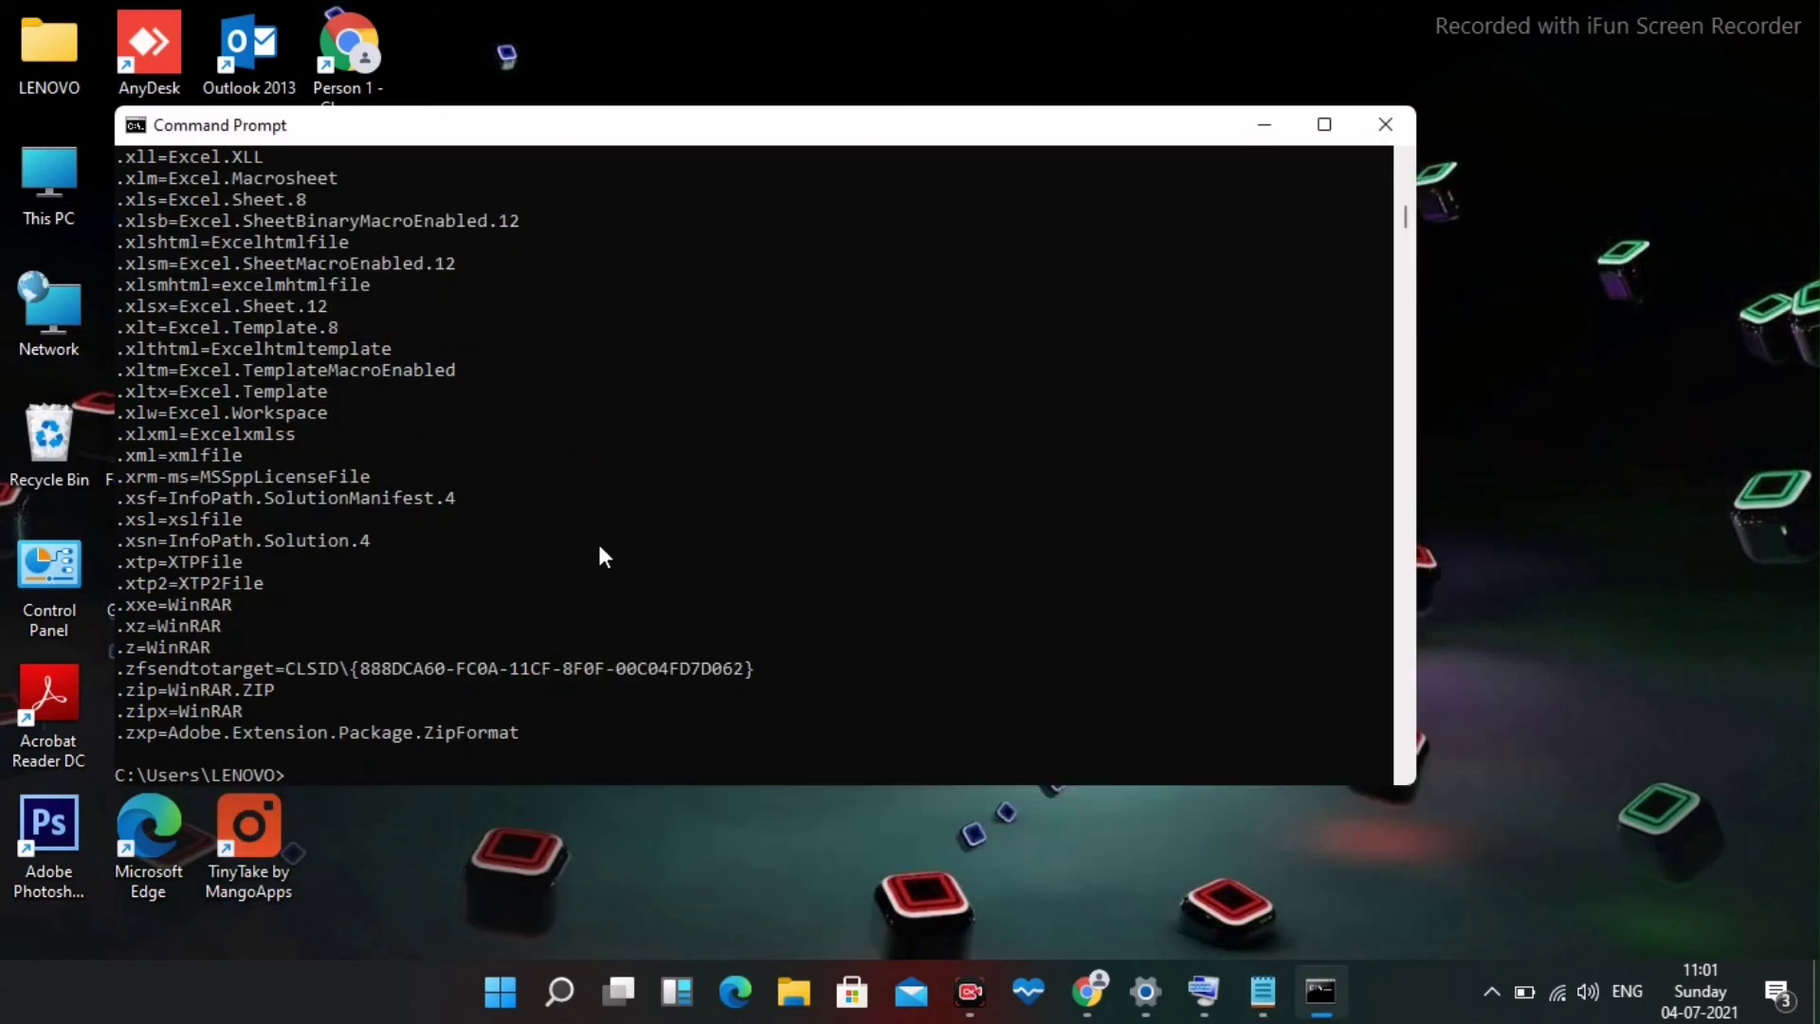
pyautogui.hotkey('ctrl', 'v')
pyautogui.press('Return')
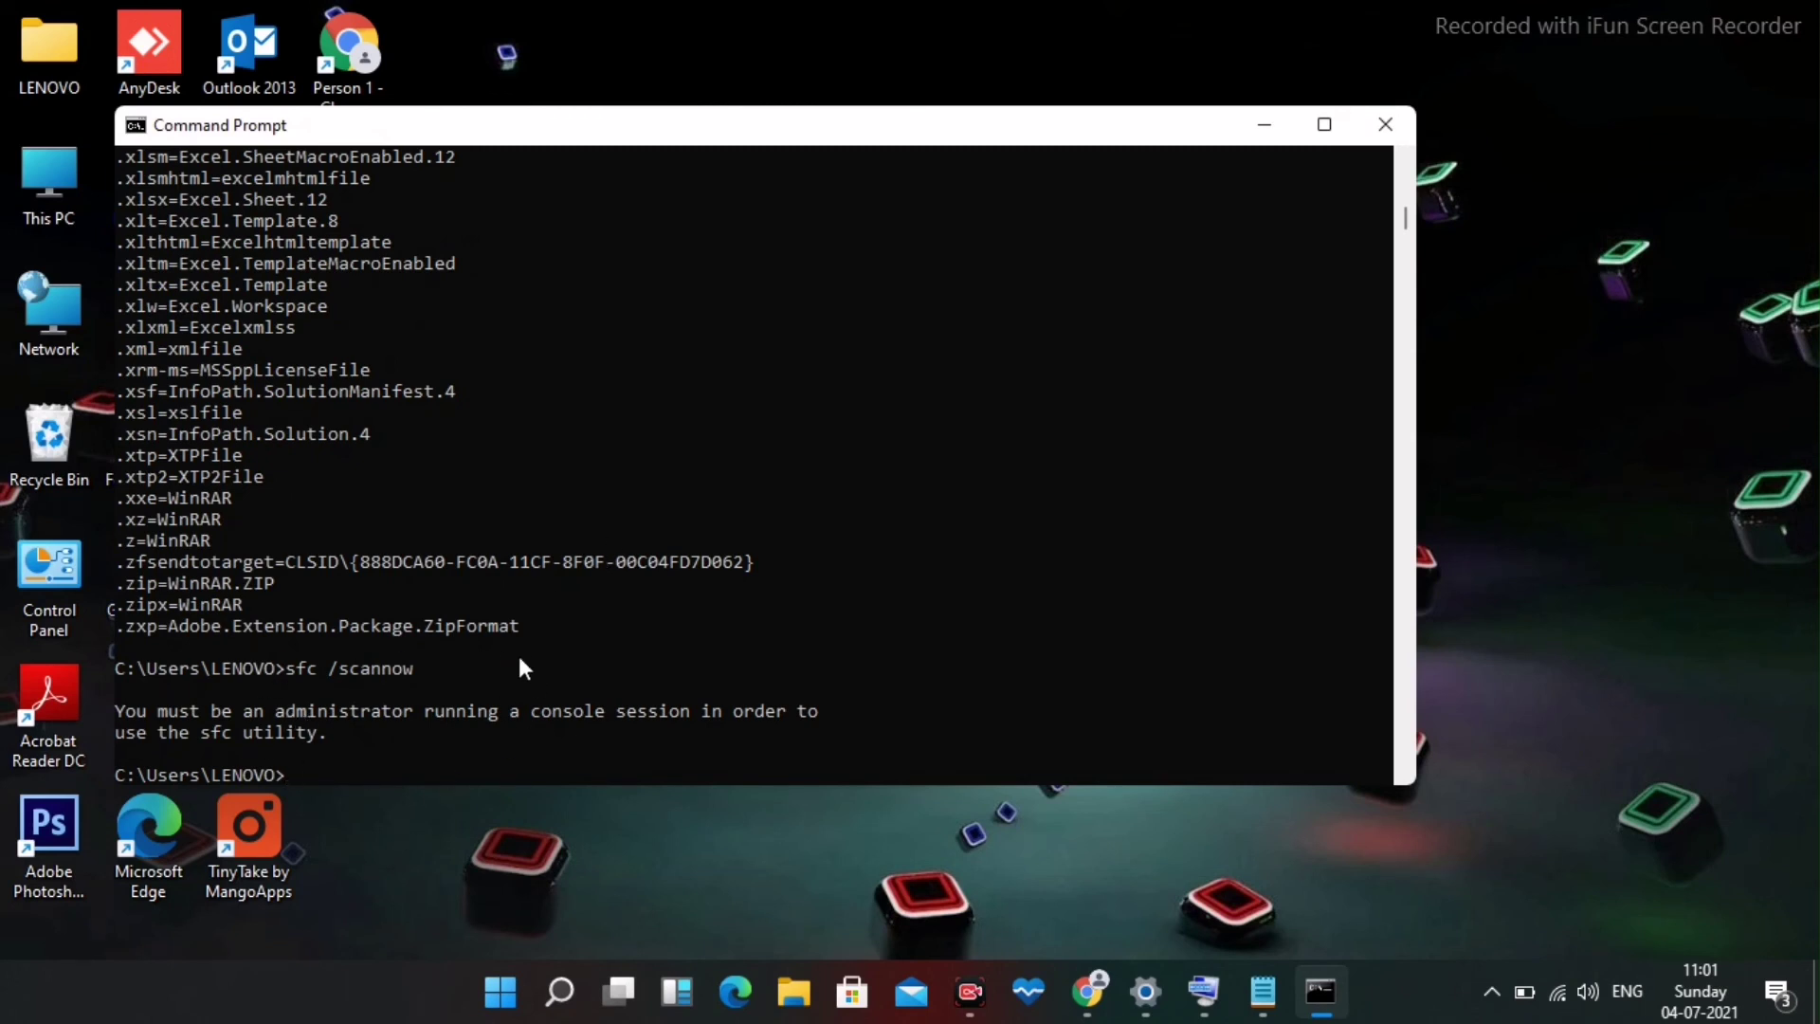
# Review the file association list that the assoc command printed in Command Prompt.
pyautogui.scroll(20, 609, 547)
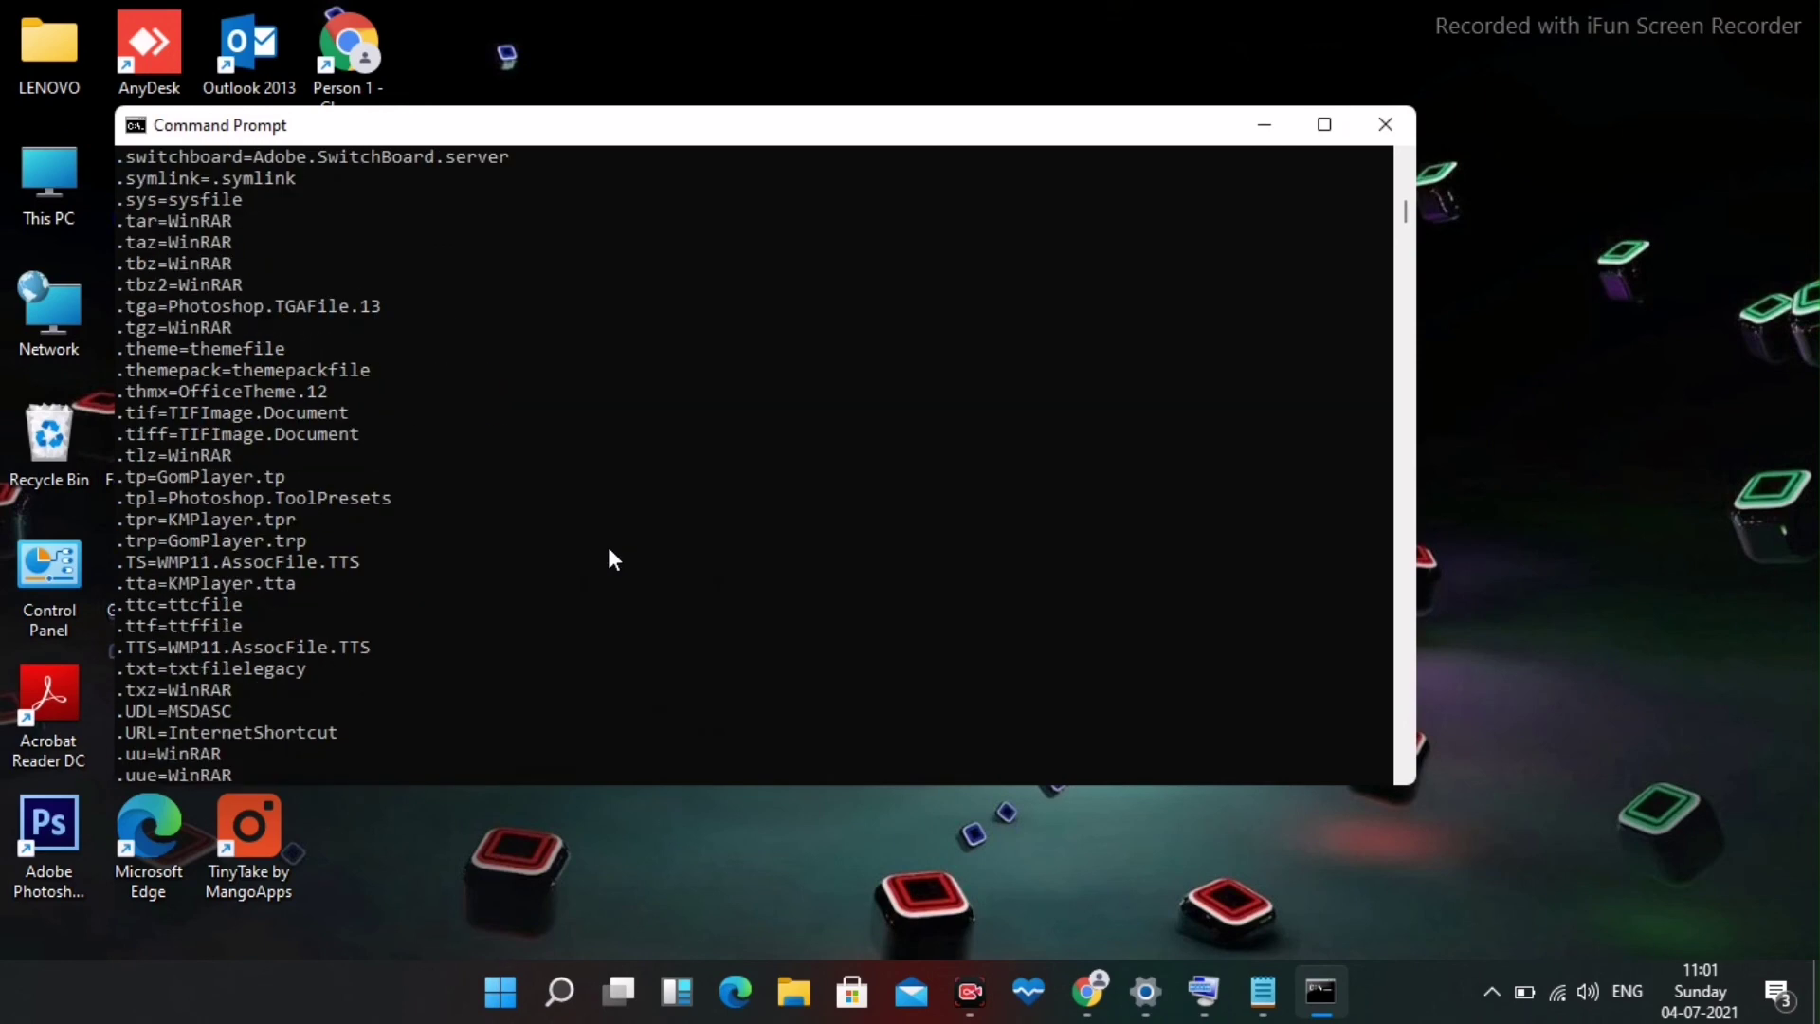
pyautogui.scroll(20, 609, 550)
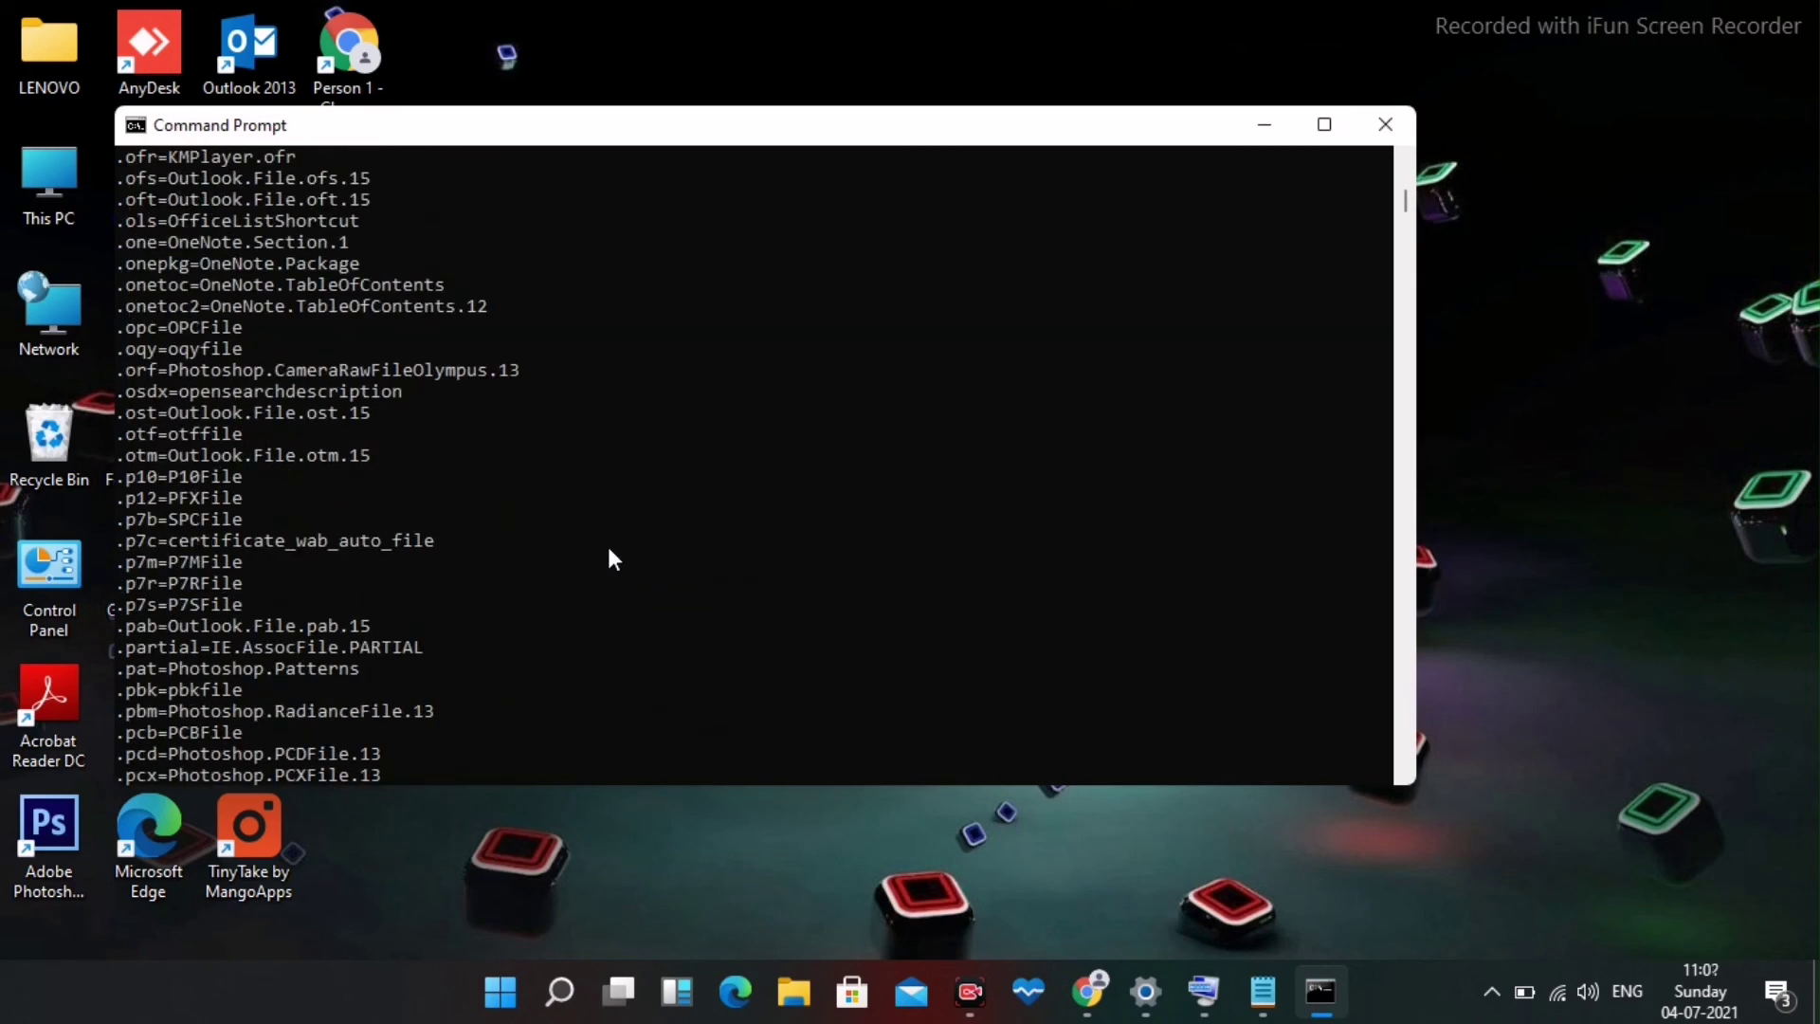
pyautogui.scroll(15, 611, 557)
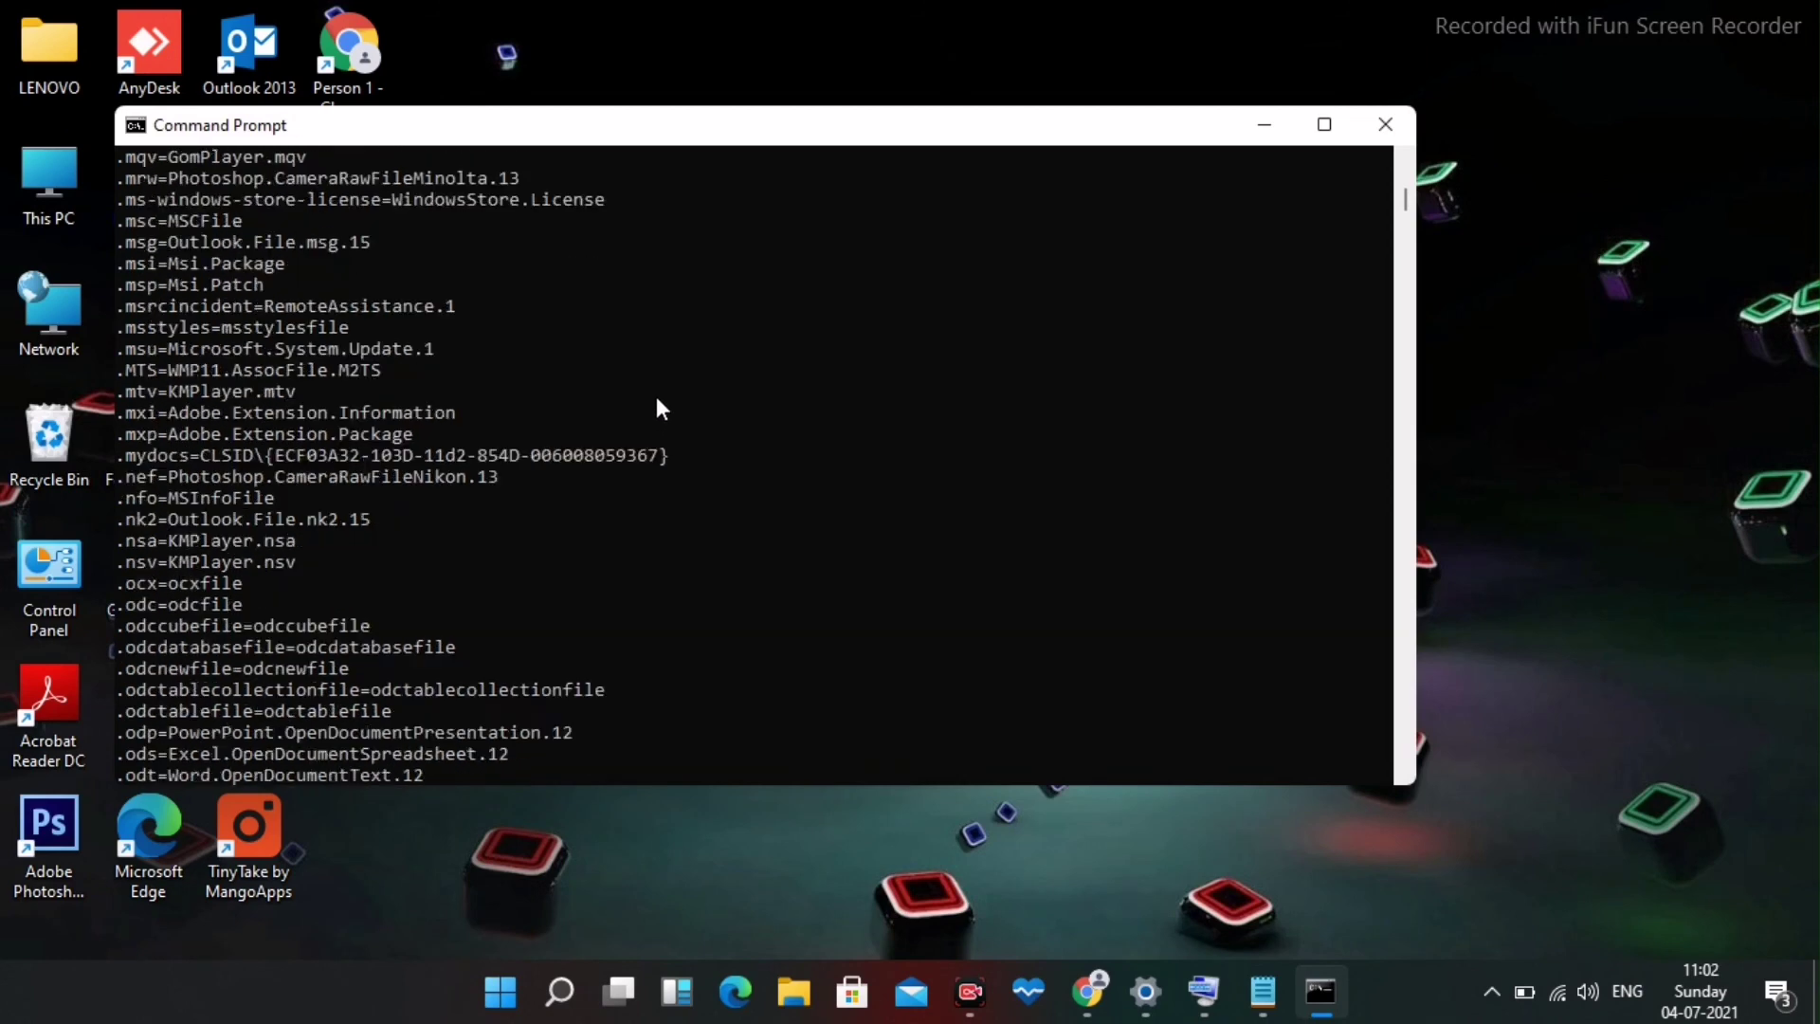
pyautogui.scroll(-20, 663, 404)
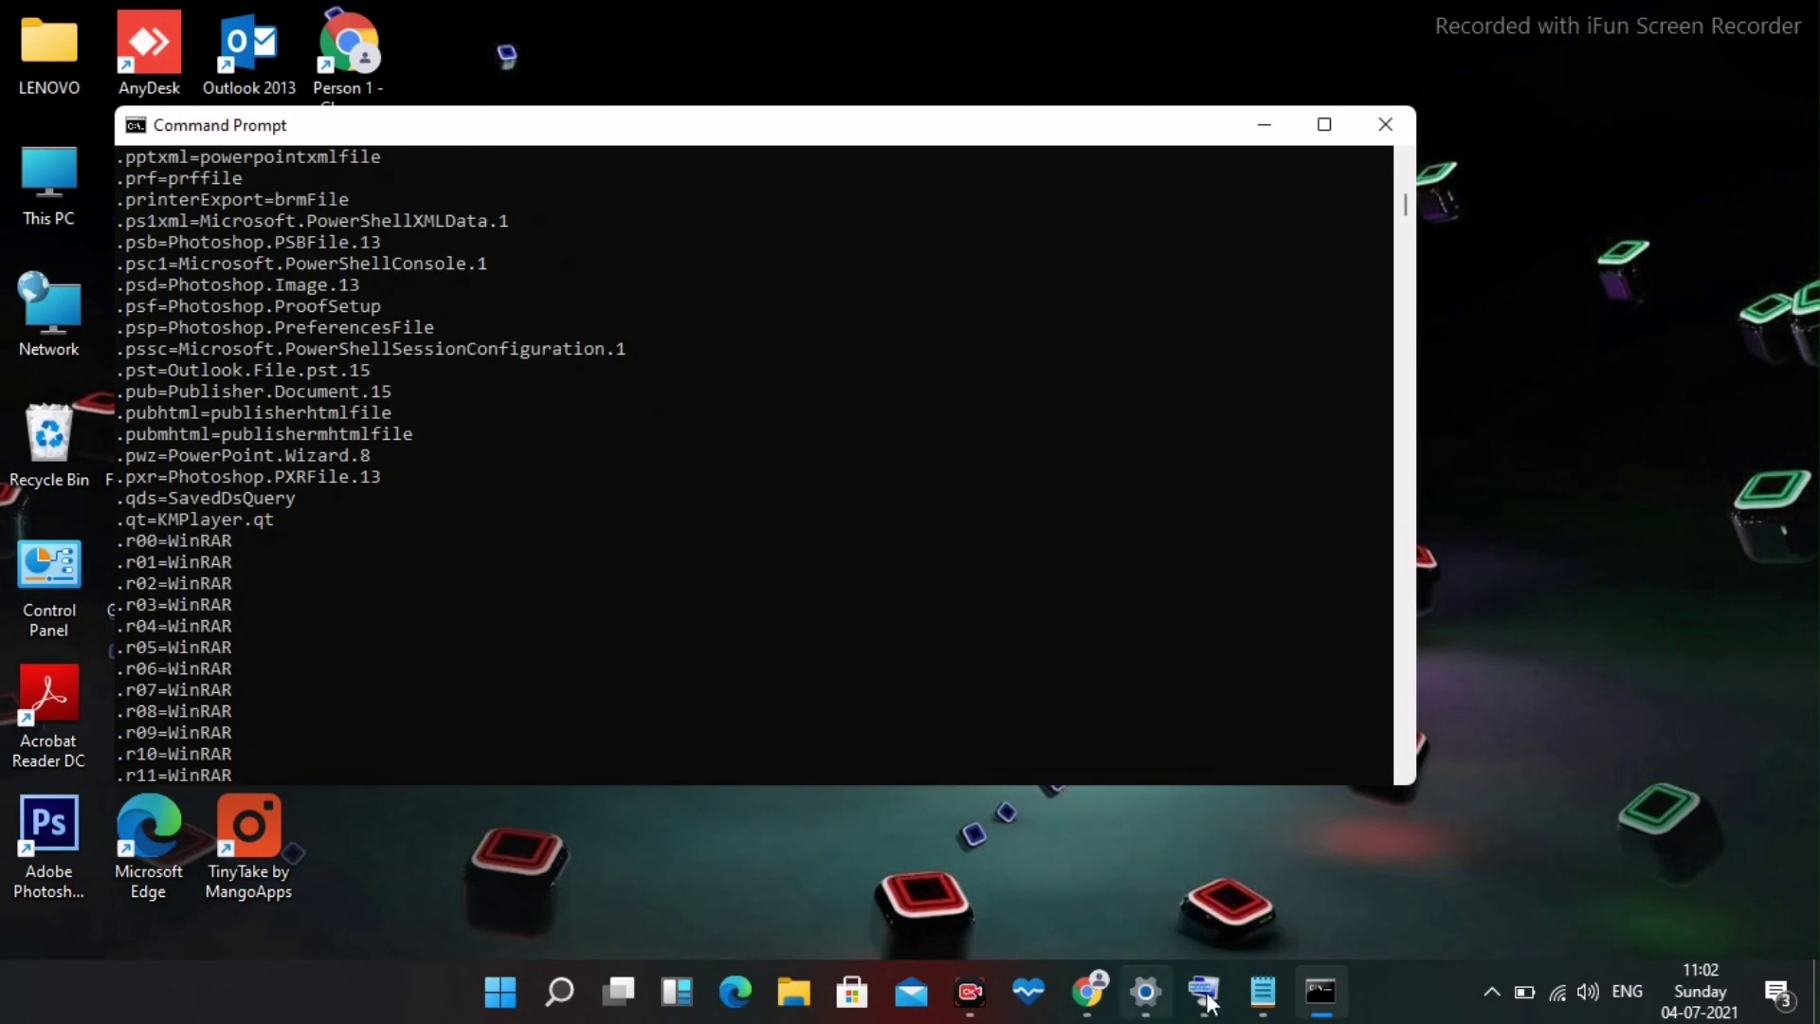
pyautogui.scroll(-20, 706, 476)
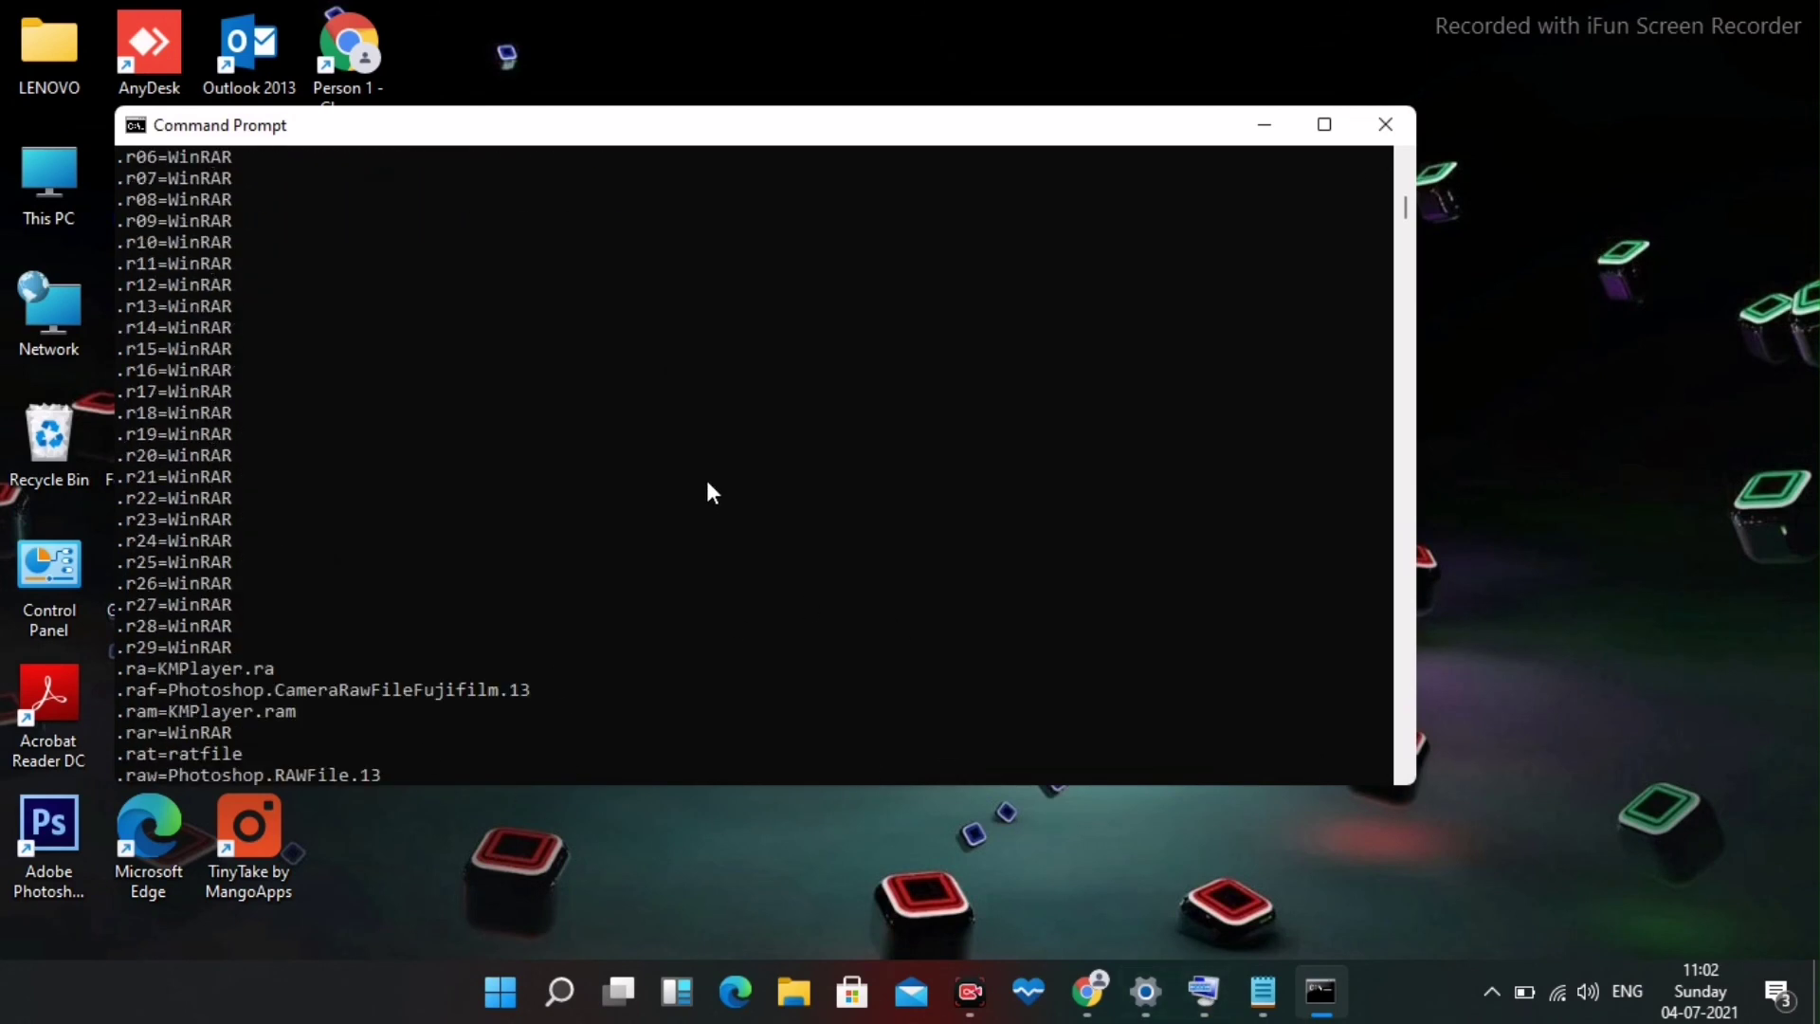
pyautogui.scroll(-5, 707, 482)
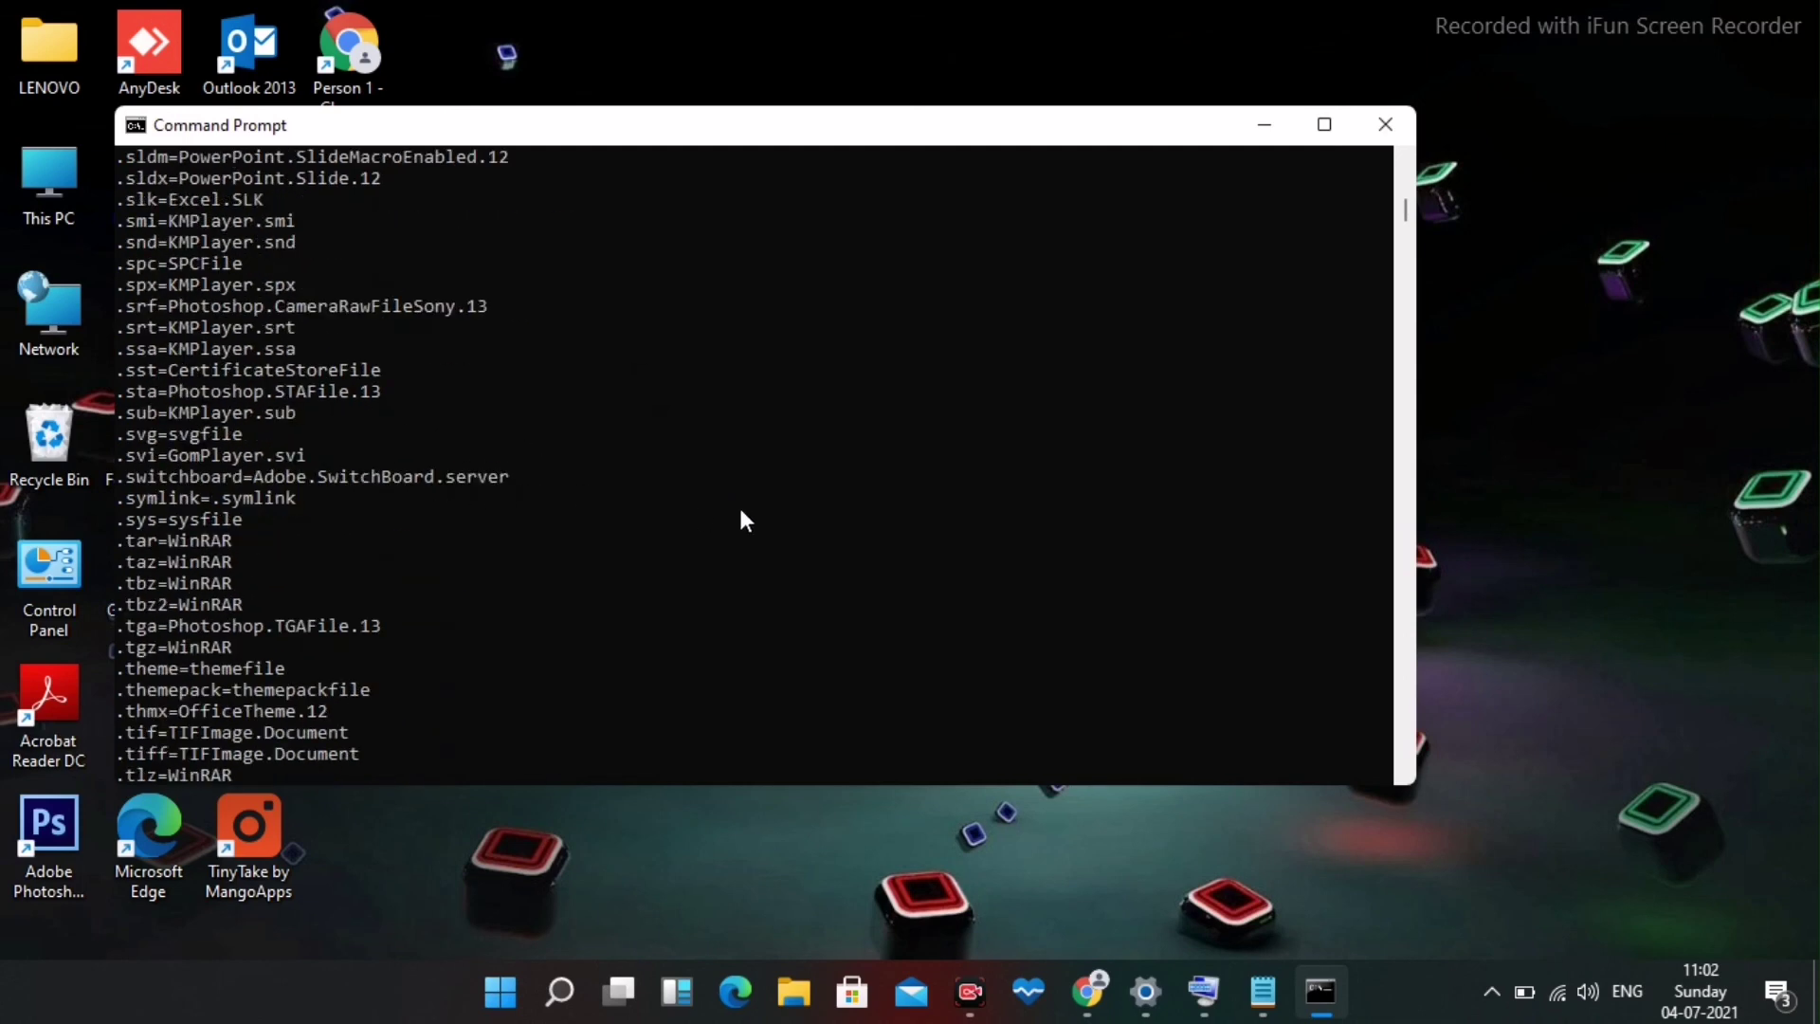